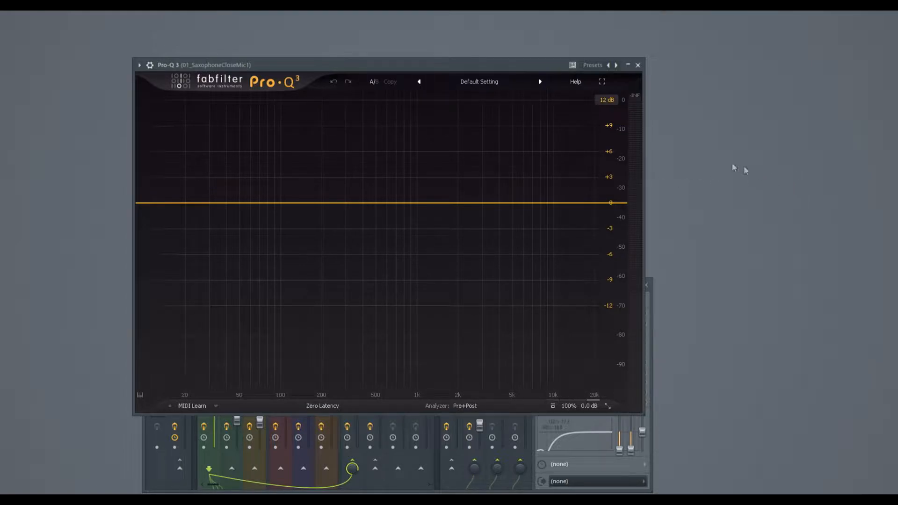
- Reposition the Pro-Q 3 window and view the analyzer options
drag(517, 65, 533, 66)
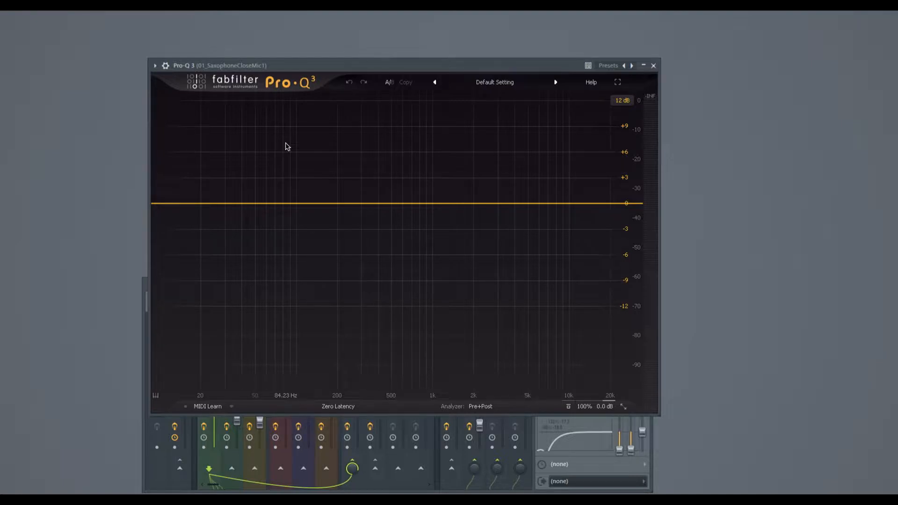
drag(303, 66, 304, 61)
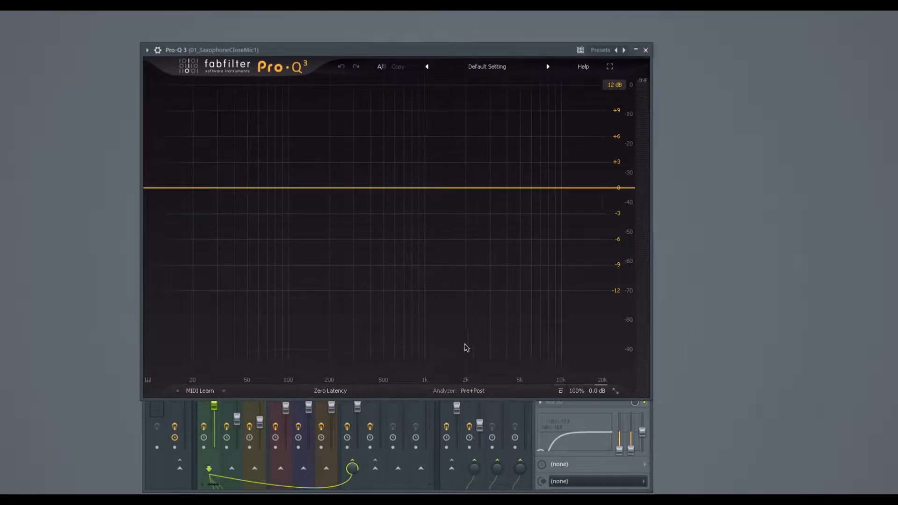
click(470, 392)
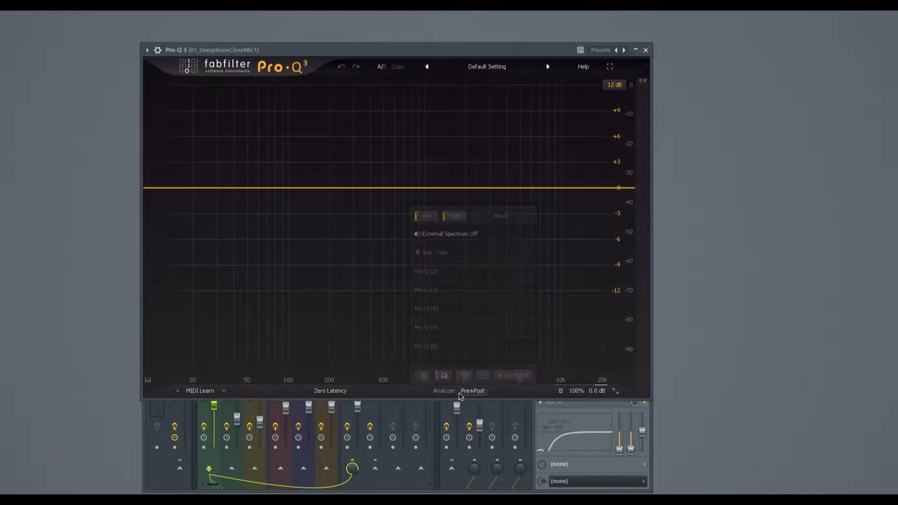
click(405, 164)
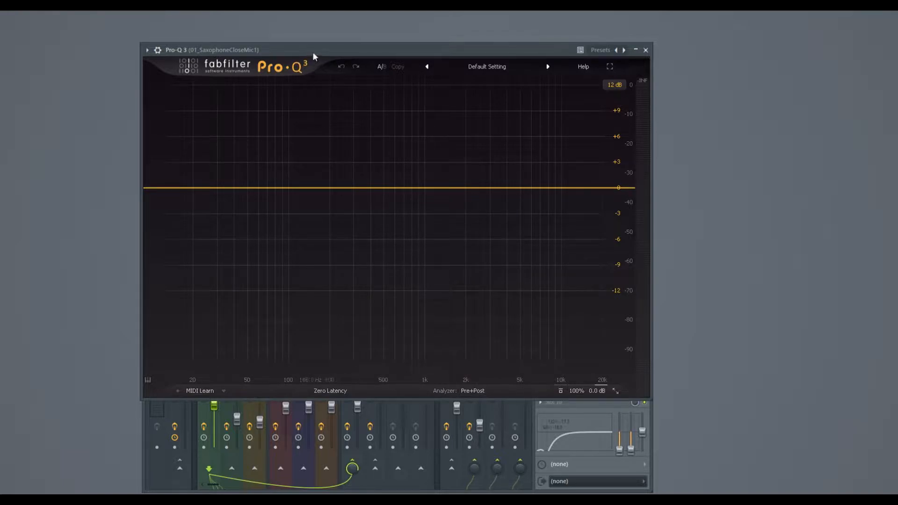
drag(318, 50, 328, 50)
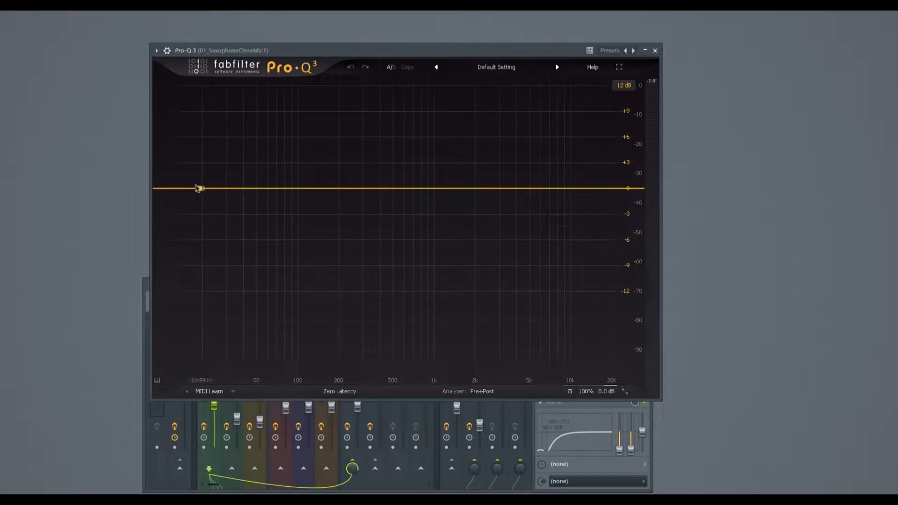
- Try small boost and cut bands on the flat EQ curve, select them together and delete them
drag(166, 189, 182, 182)
click(217, 152)
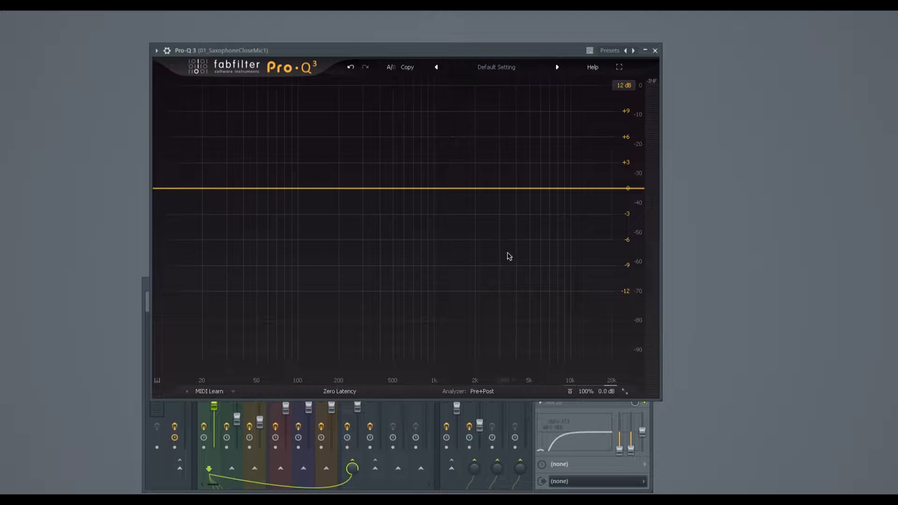
mouse_move(444, 50)
mouse_down()
mouse_move(415, 47)
mouse_move(449, 50)
mouse_up()
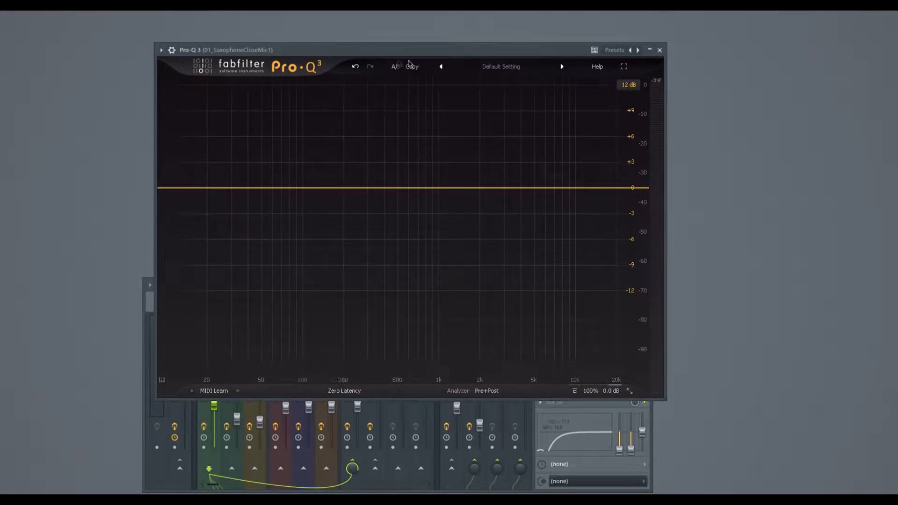
drag(525, 49, 531, 49)
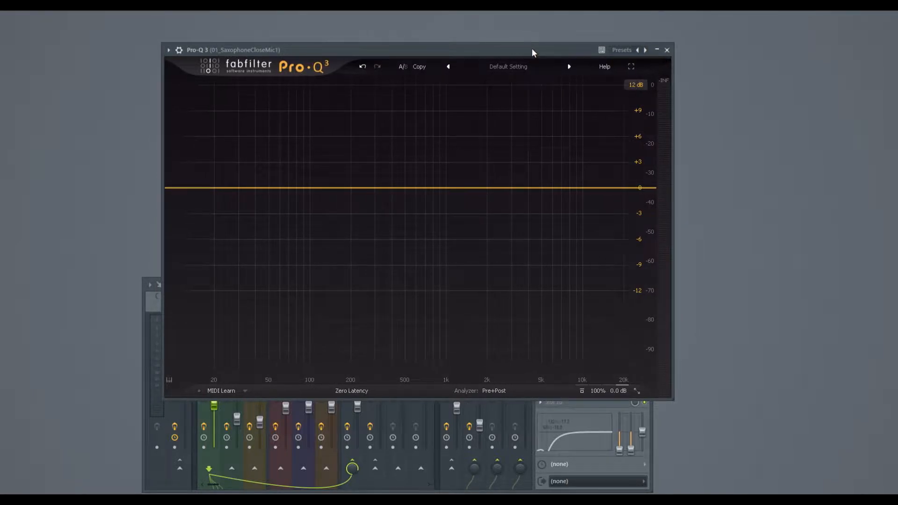
mouse_move(431, 188)
mouse_down()
mouse_move(457, 166)
mouse_move(453, 205)
mouse_move(431, 182)
mouse_up()
drag(299, 188, 277, 195)
drag(229, 140, 515, 242)
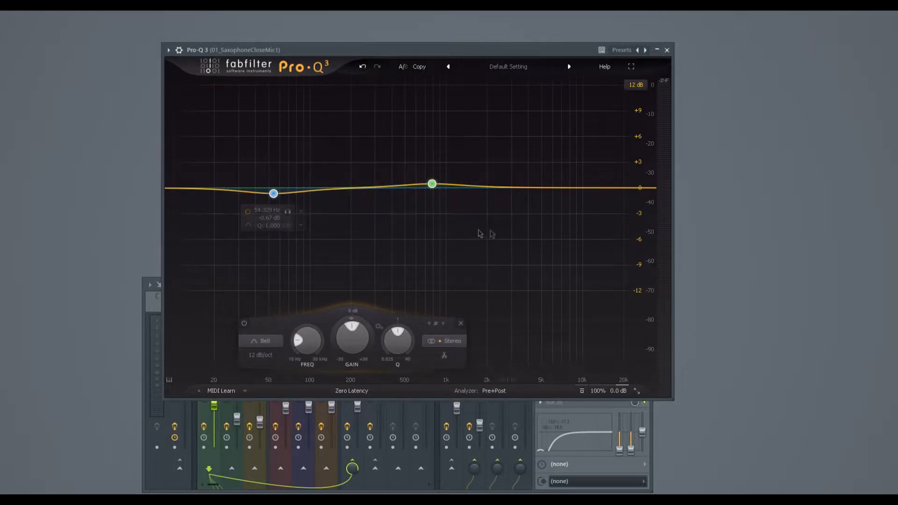
click(460, 324)
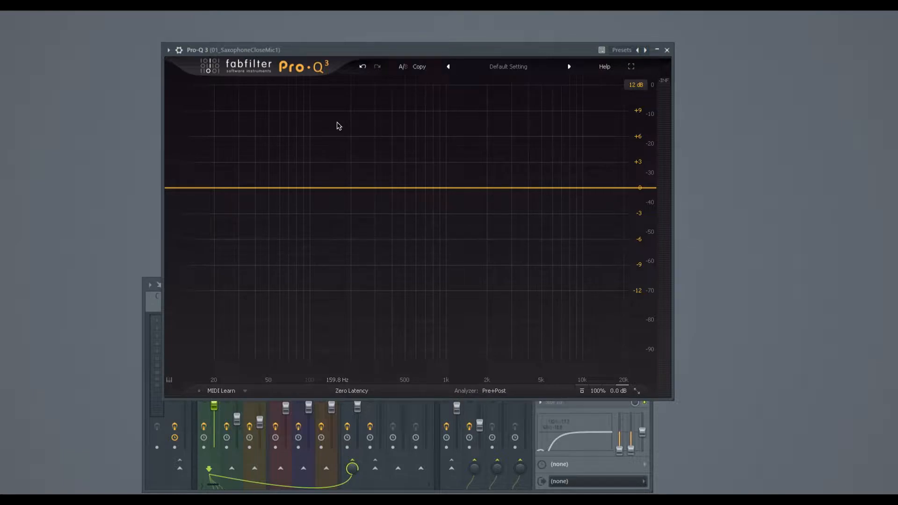
- Try the Mini and Very Large interface sizes, switch to Medium, and preview the full-screen mode
click(637, 390)
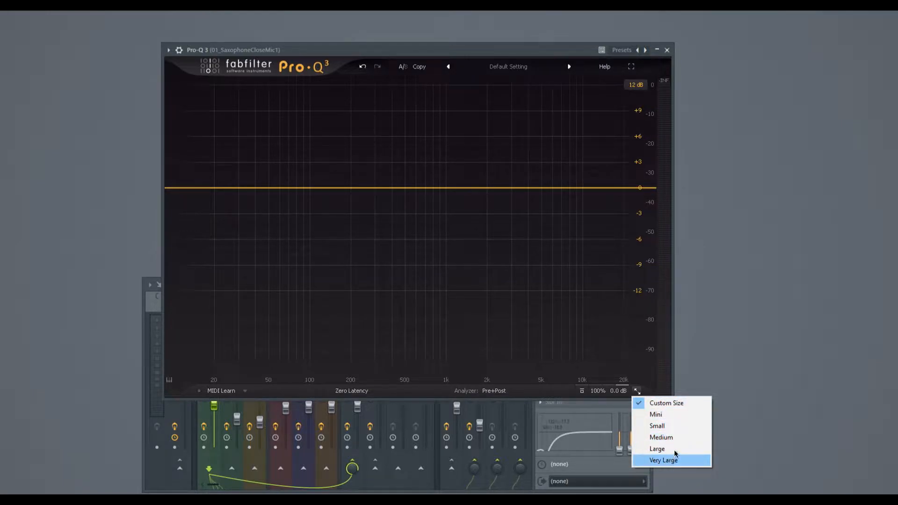
click(655, 425)
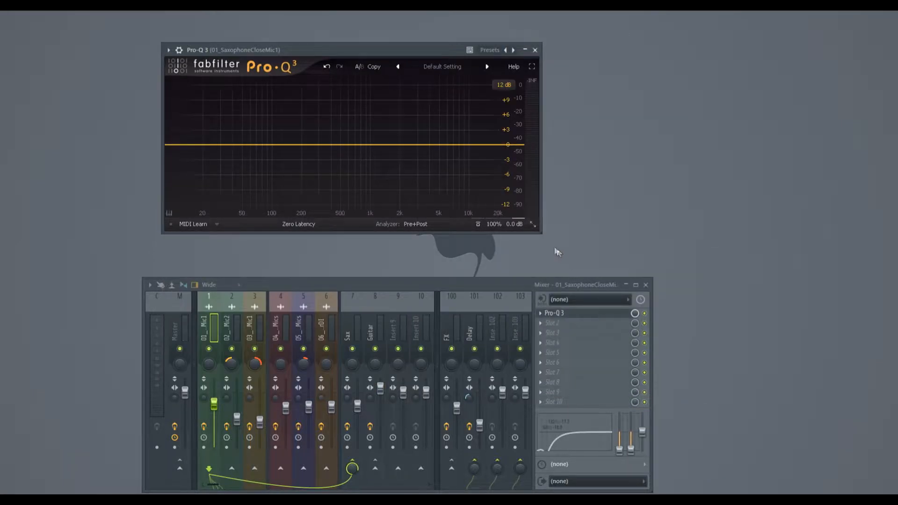
click(533, 225)
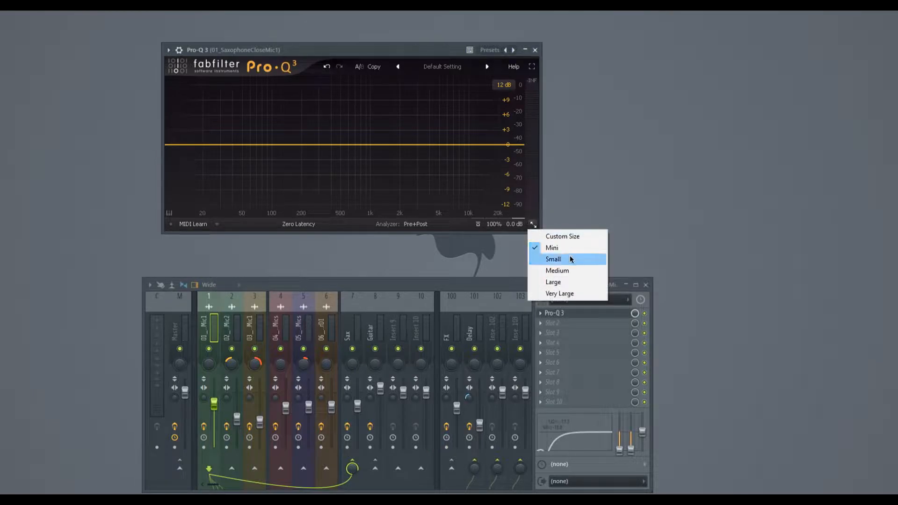
click(560, 294)
click(781, 427)
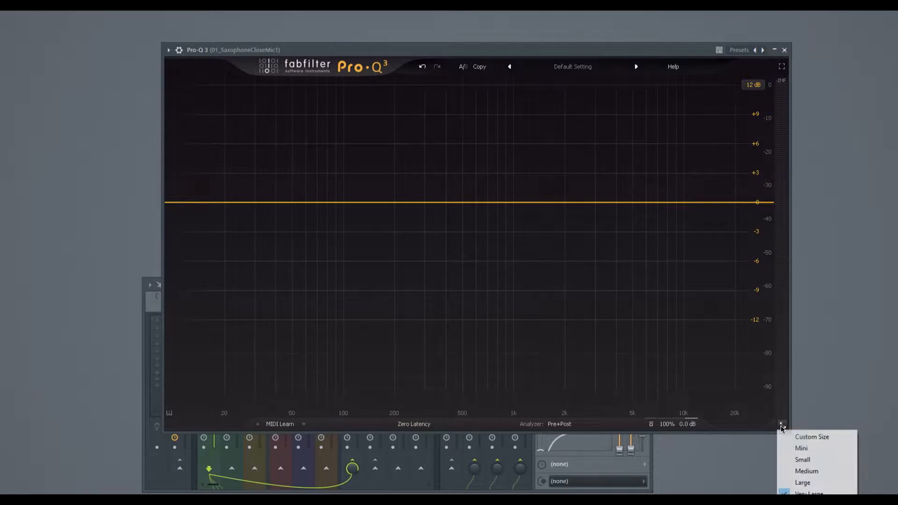
click(802, 450)
click(533, 228)
click(554, 270)
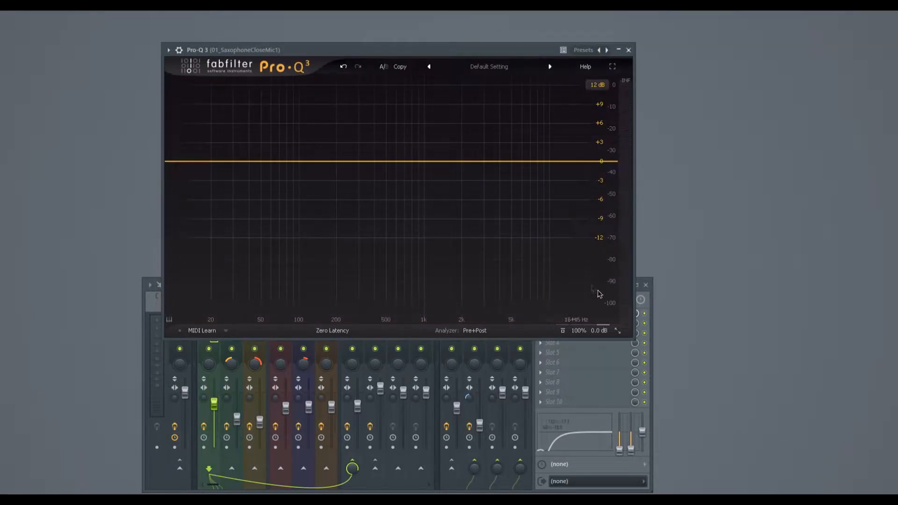
click(612, 66)
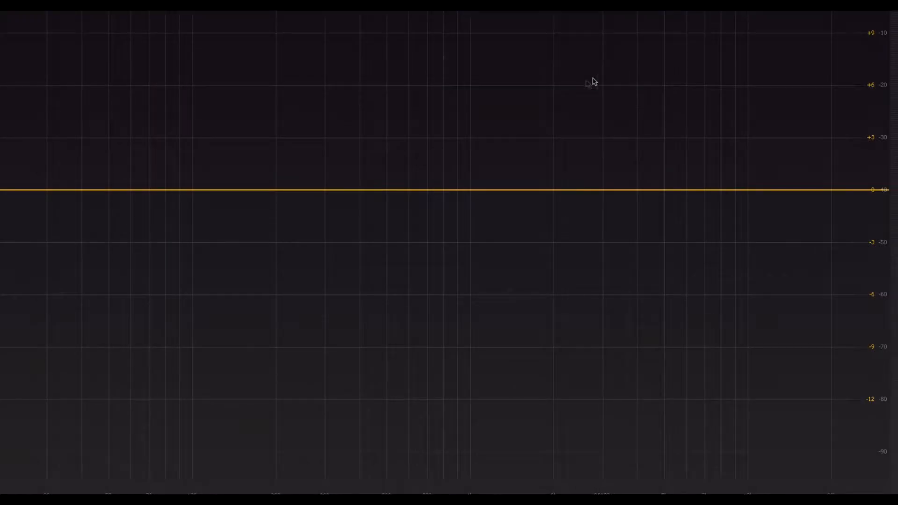
key(Escape)
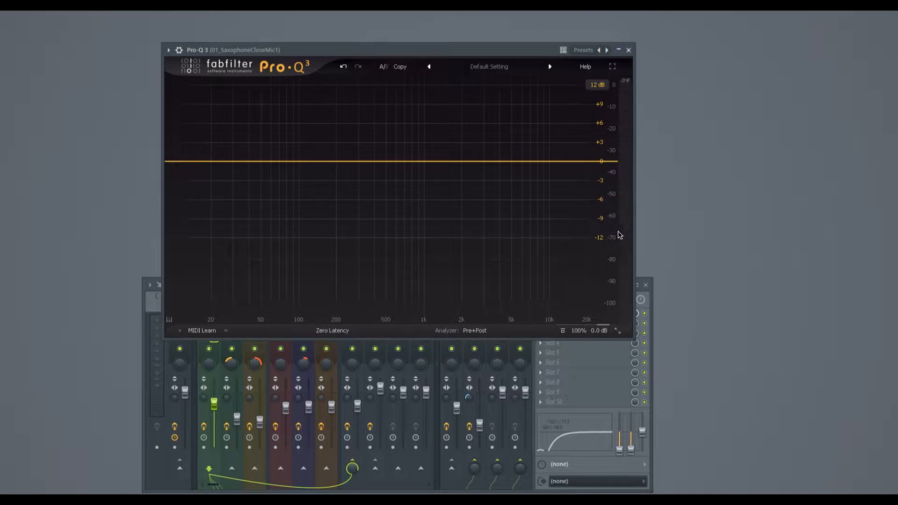
- Enlarge the plug-in window freely, try the Small size, and set the interface size to Large
drag(499, 51, 481, 65)
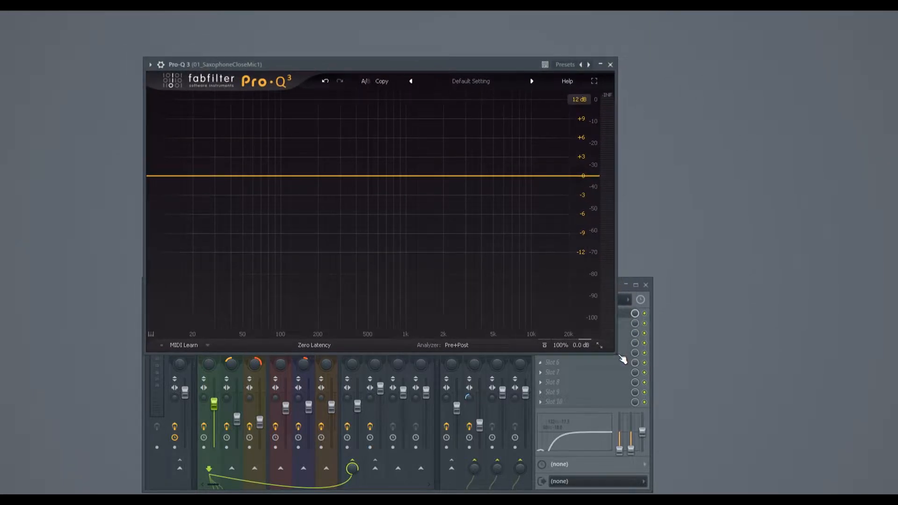
drag(617, 354, 716, 398)
click(708, 391)
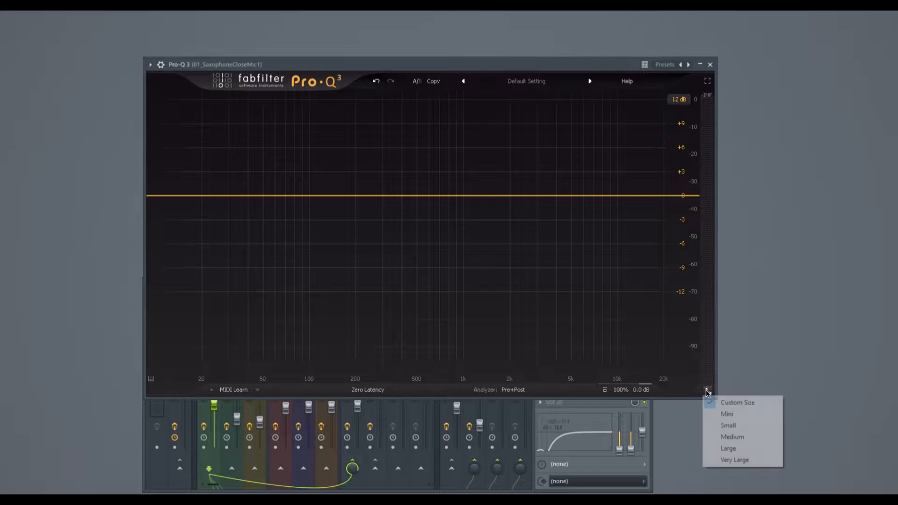
click(721, 427)
click(543, 306)
click(572, 364)
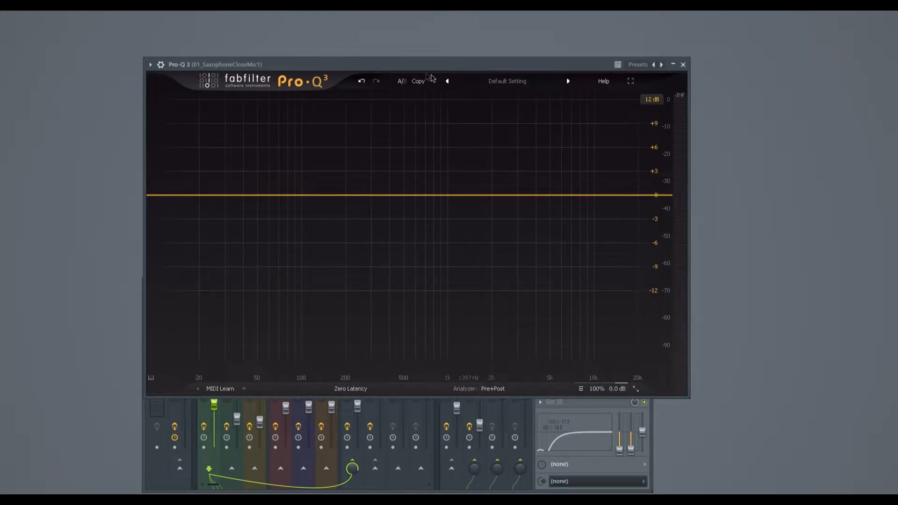
drag(423, 64, 409, 58)
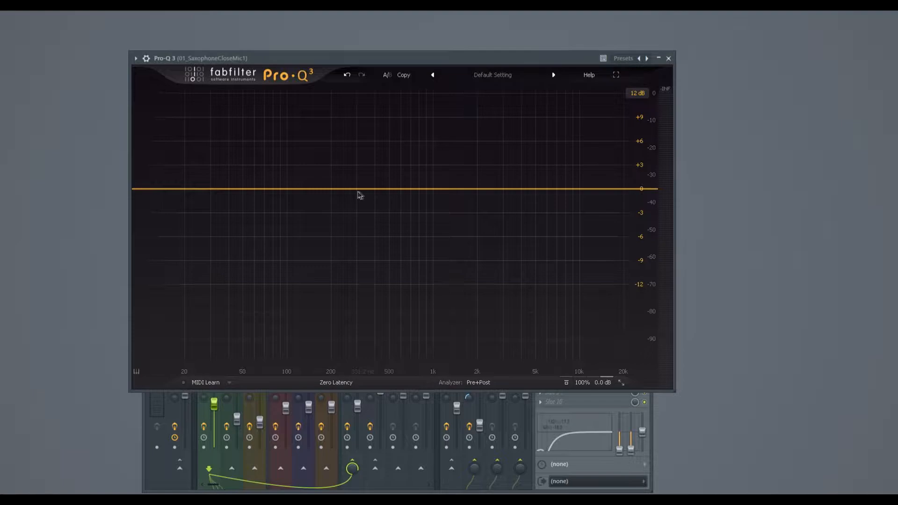
- Add bell bands near 300 Hz, at 2002 Hz (+5.87 dB) and 6395 Hz (-5.67 dB), plus raised high and low shelves at the ends
drag(351, 189, 357, 232)
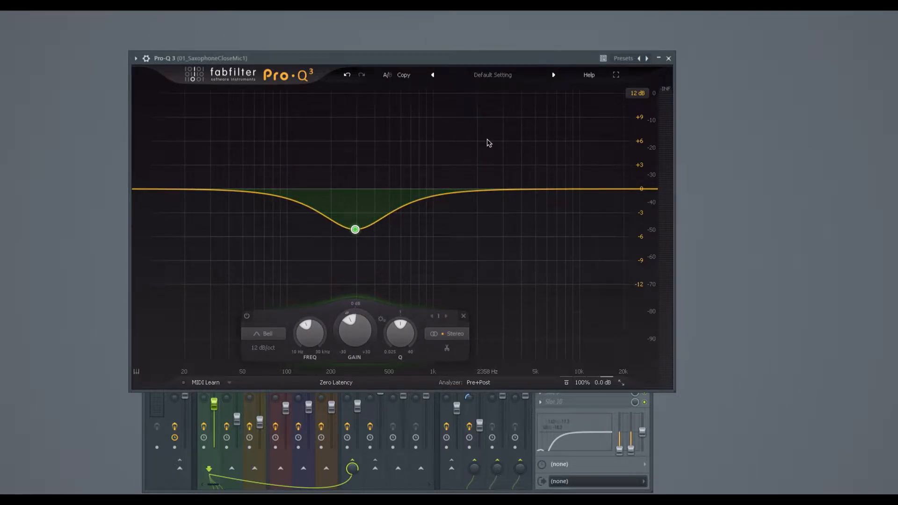
double_click(477, 141)
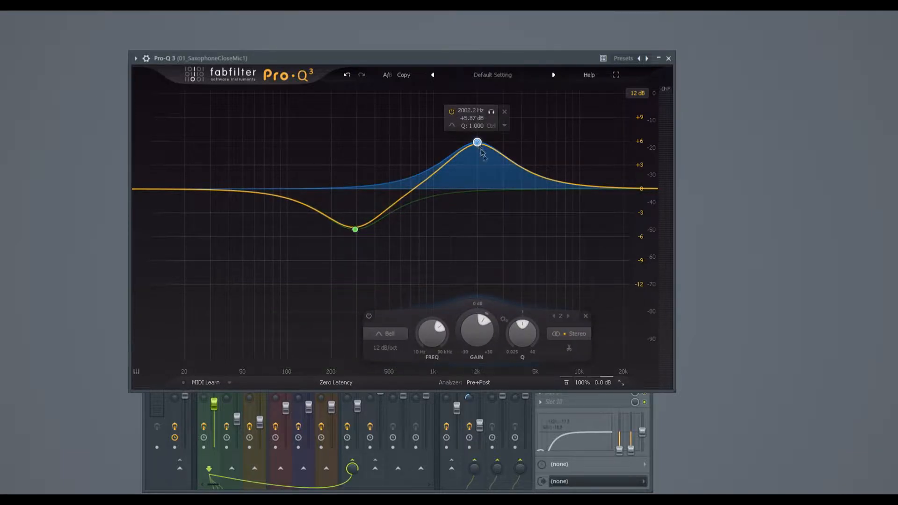
double_click(550, 234)
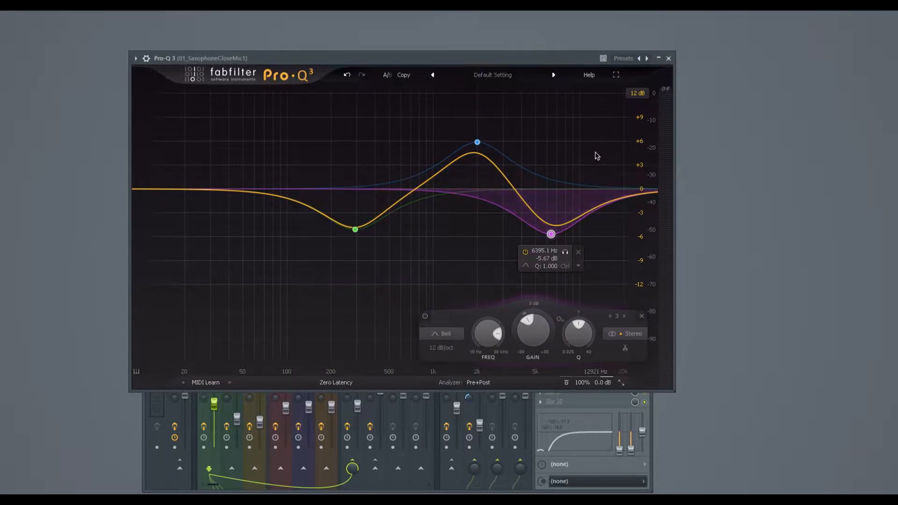
double_click(595, 171)
double_click(208, 166)
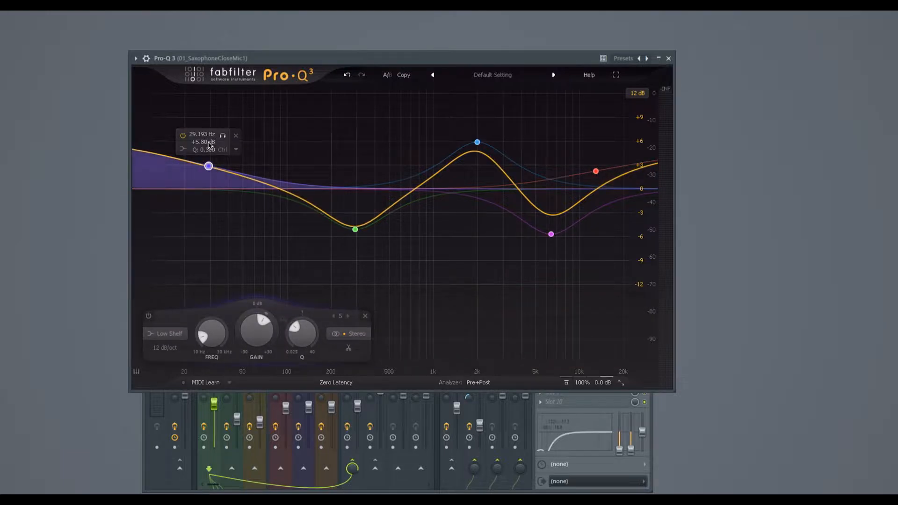
- Select and delete all EQ bands, then add a +6 dB bell band at about 303 Hz and remove it
drag(181, 101, 653, 289)
click(545, 317)
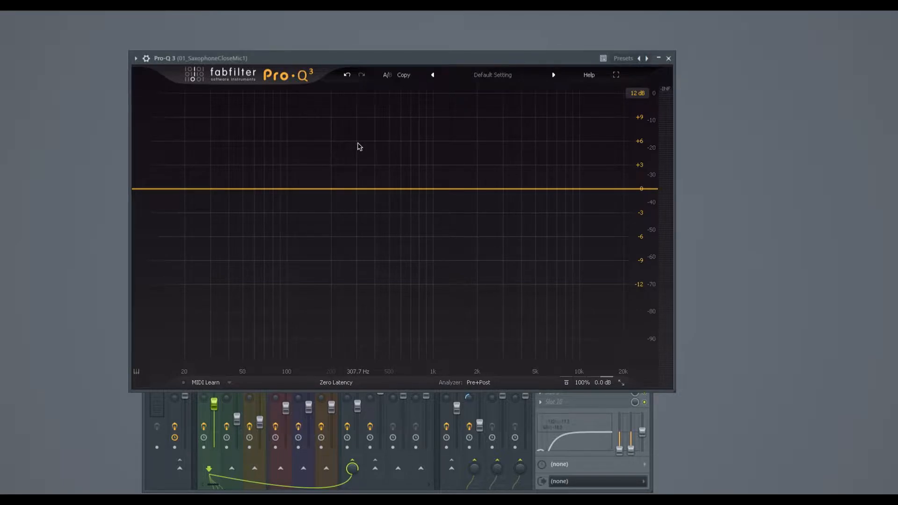
double_click(358, 143)
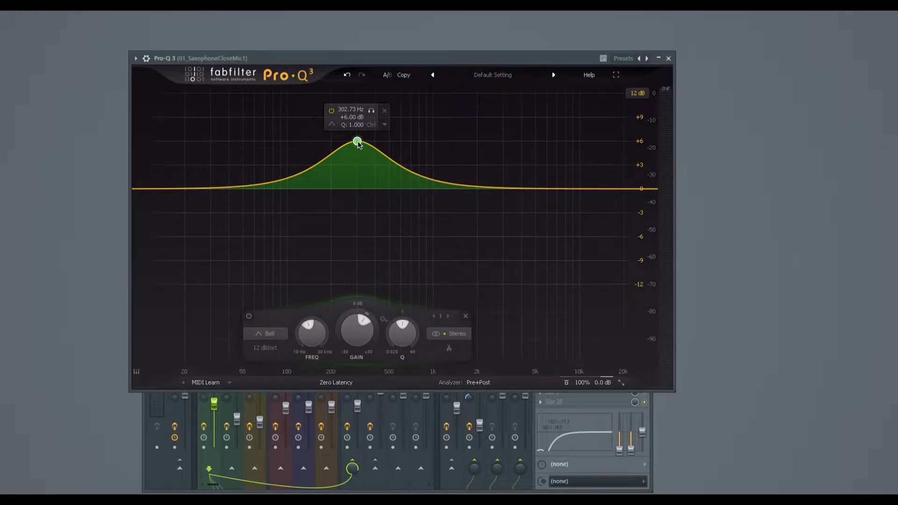
click(385, 112)
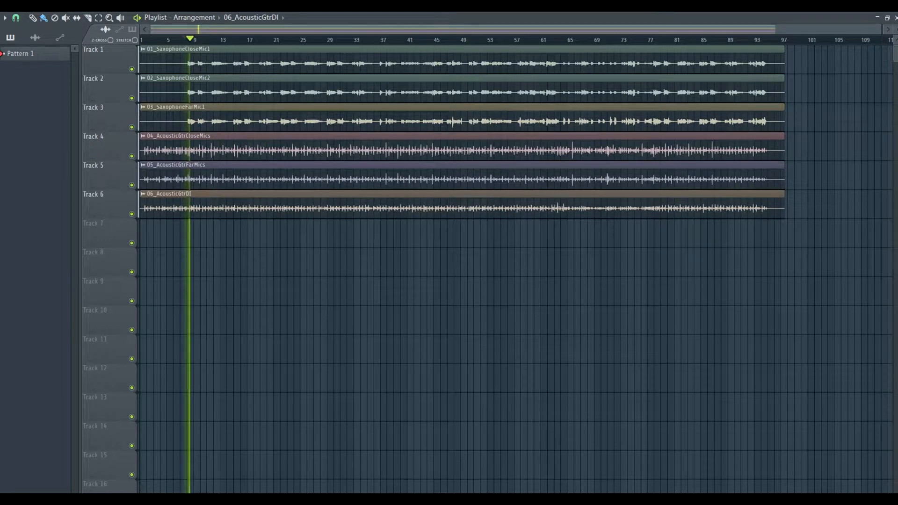
- Open Pro-Q 3 on the 01_SaxophoneCloseMic1 mixer track and add a +3.72 dB bell band at 396.52 Hz
key(F9)
click(571, 313)
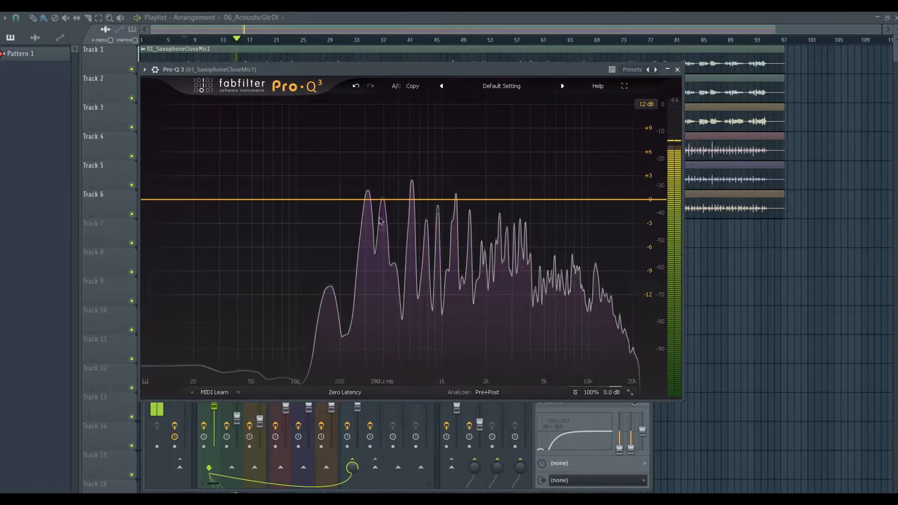
double_click(383, 177)
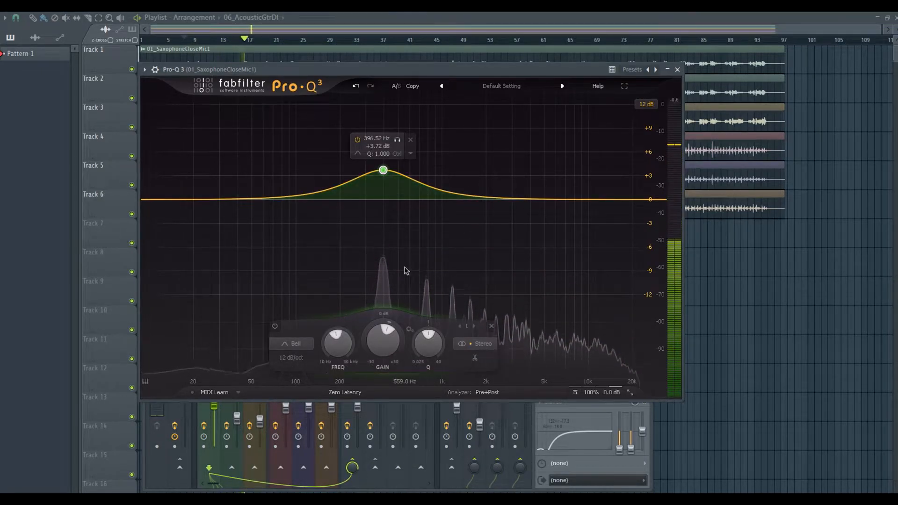
- Add a -5.22 dB bell cut at 115.33 Hz and a slight bell boost of about +0.78 dB near 8240 Hz
mouse_move(382, 205)
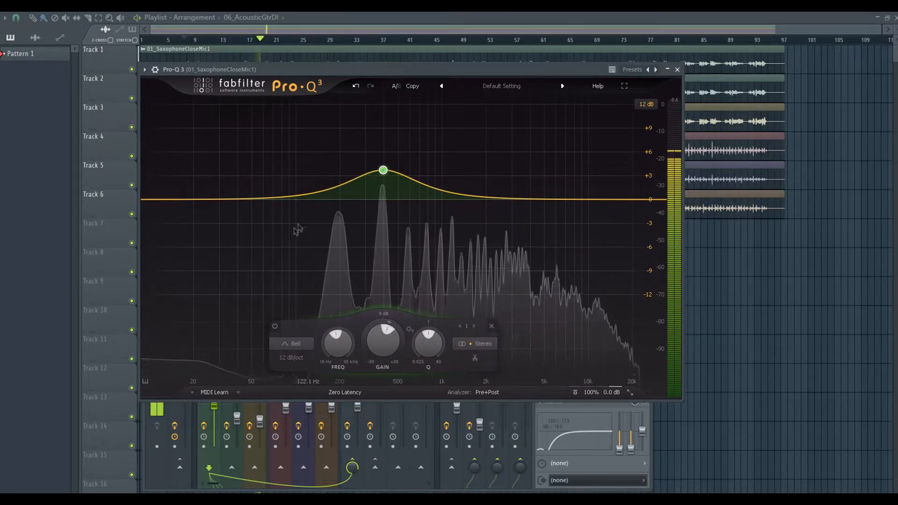
double_click(304, 241)
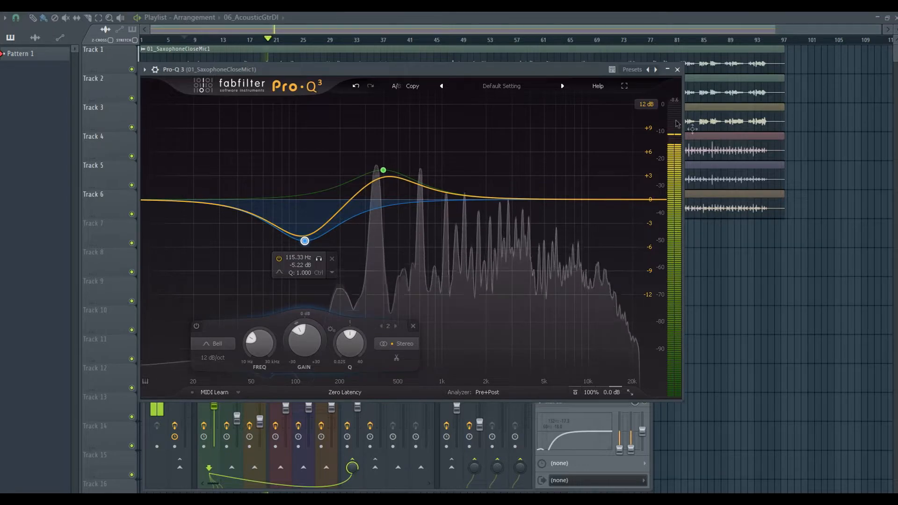
click(577, 194)
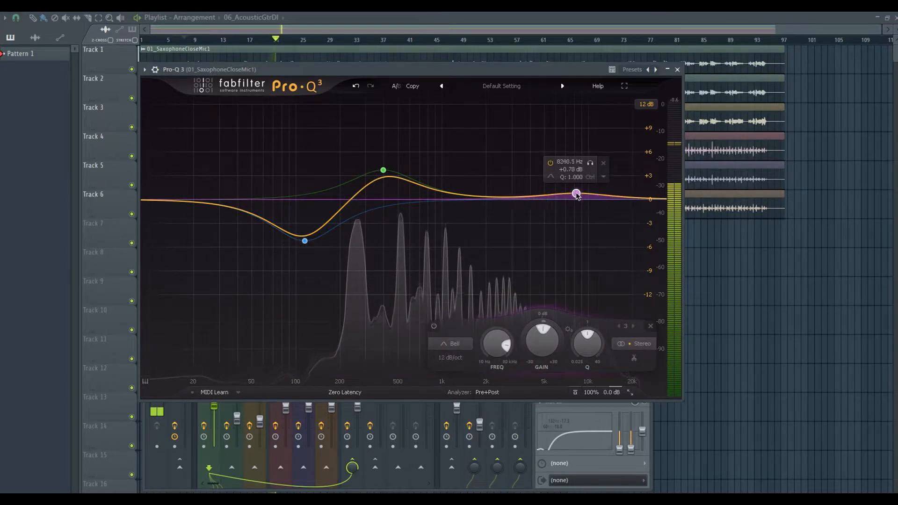
- Adjust the 396 Hz band together with the 8 kHz band, narrowing the Q and lowering their gains to around 0 dB
click(383, 170)
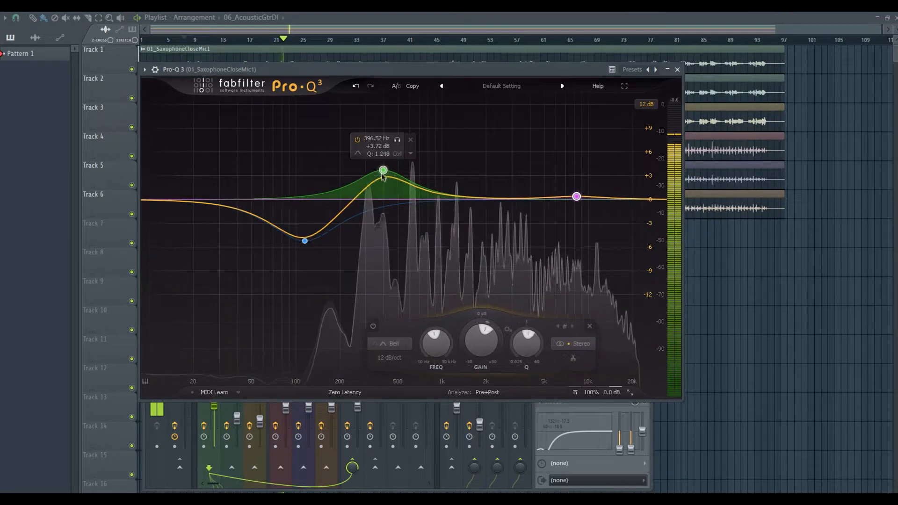
drag(382, 174, 375, 205)
drag(376, 172, 379, 197)
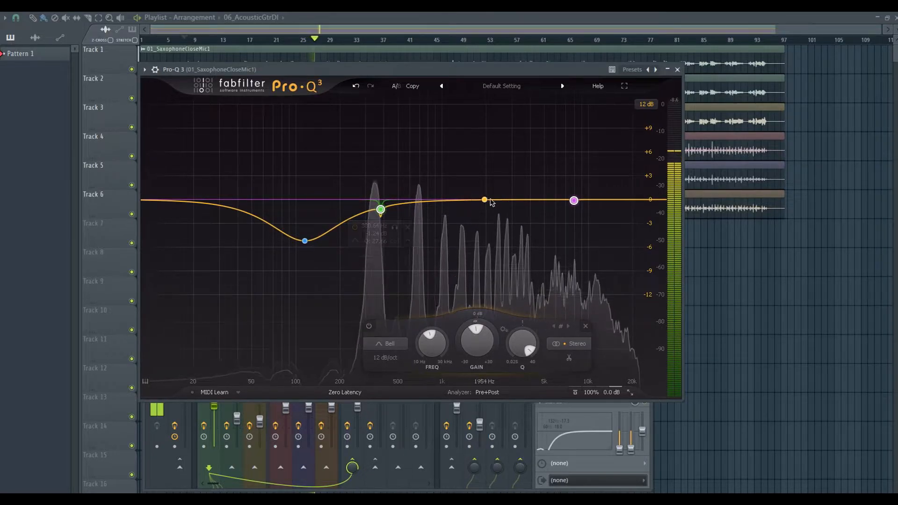
- Add a +6.39 dB bell band at 2869.3 Hz with Q 1.203, then delete all EQ bands
drag(500, 201, 505, 155)
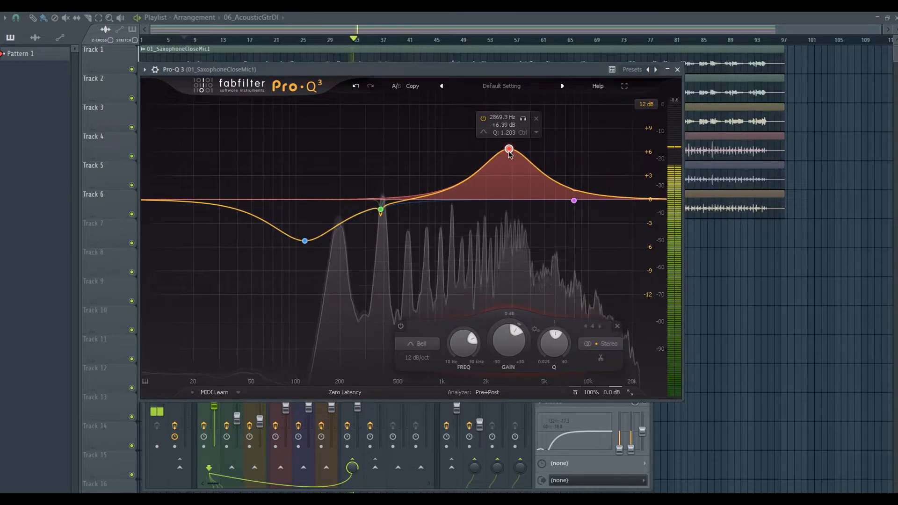
drag(214, 113, 637, 271)
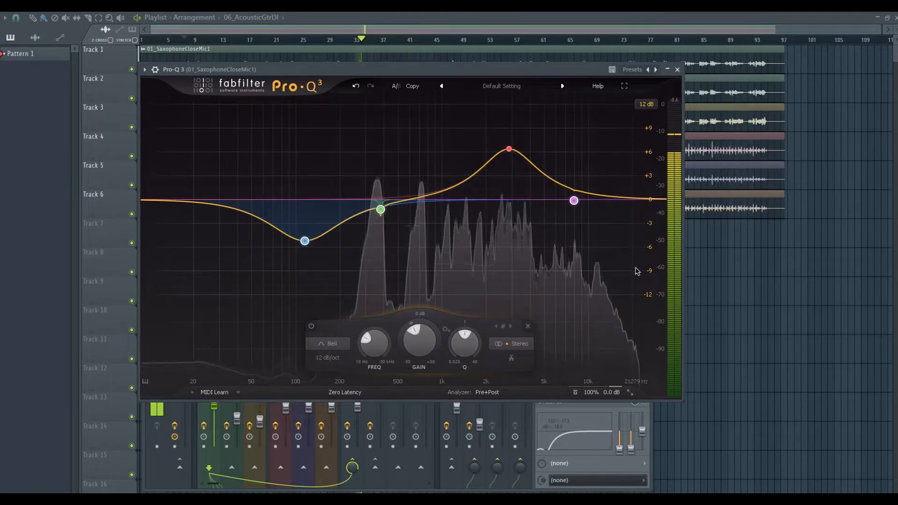
click(528, 327)
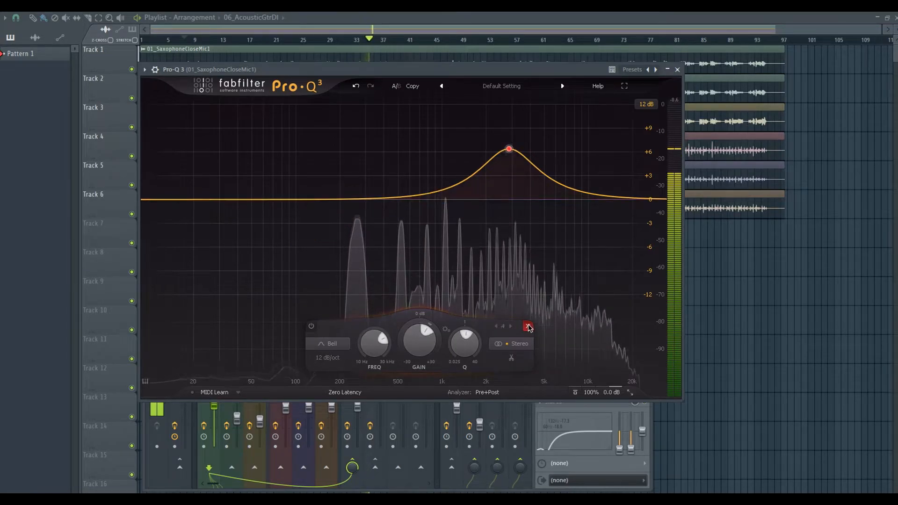
click(528, 327)
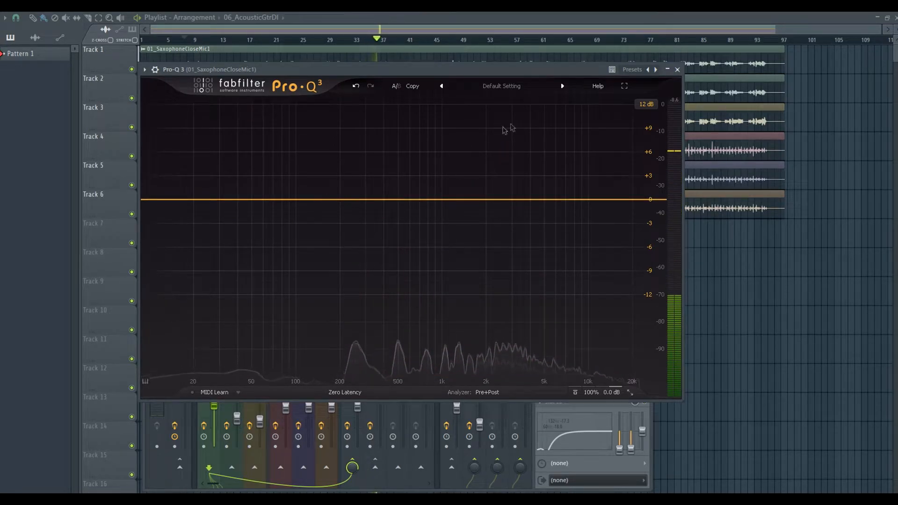
- Reposition the Pro-Q 3 window over the playlist, keeping the Default Setting preset
click(561, 87)
click(443, 88)
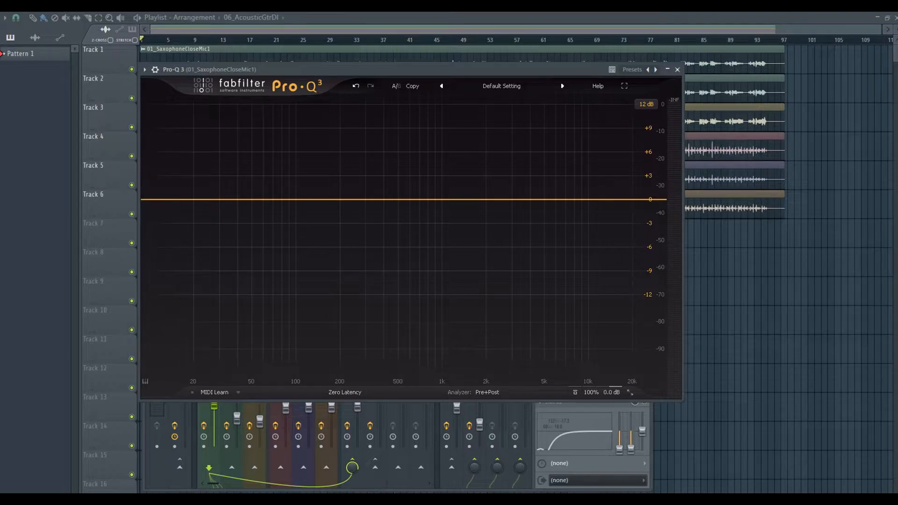
drag(302, 71, 355, 75)
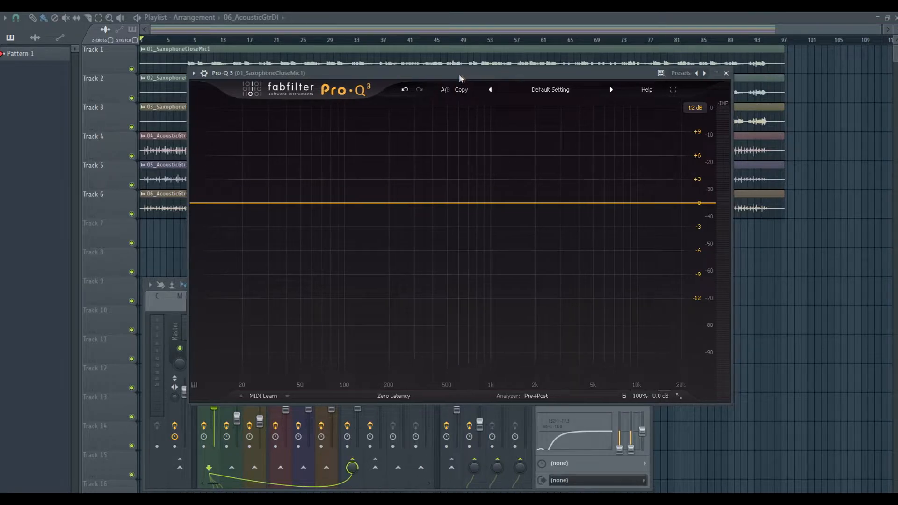
drag(468, 76, 443, 78)
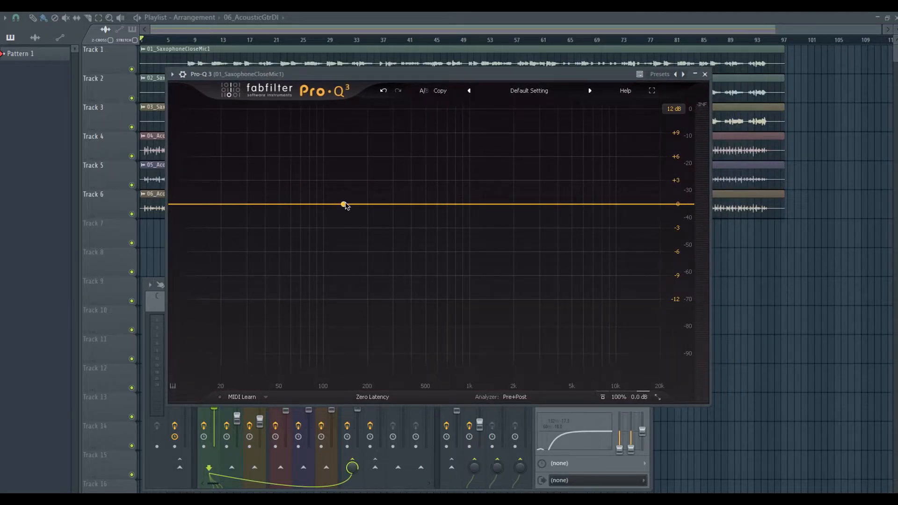
- Add a low-shelf cut near 19 Hz, a -3.52 dB bell at 267.79 Hz, a boost near 1 kHz and a high-shelf boost near 20 kHz
drag(213, 206, 216, 186)
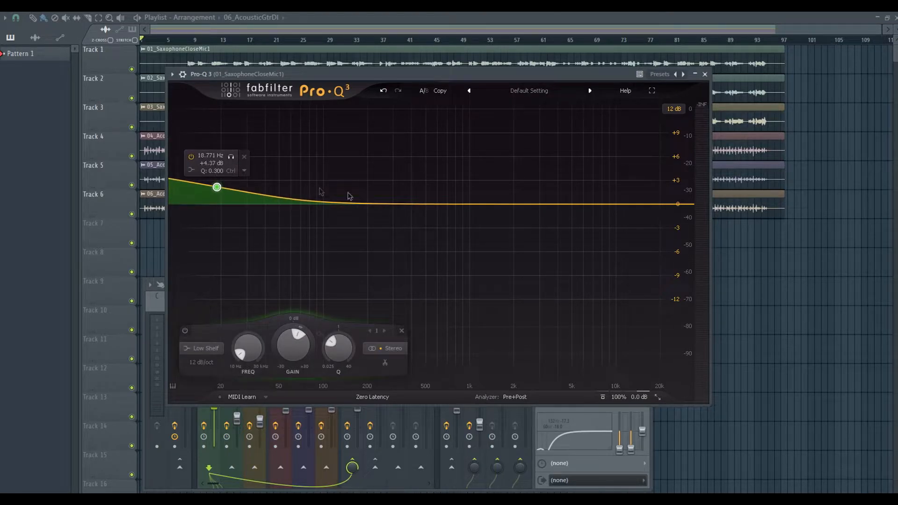
drag(387, 204, 386, 233)
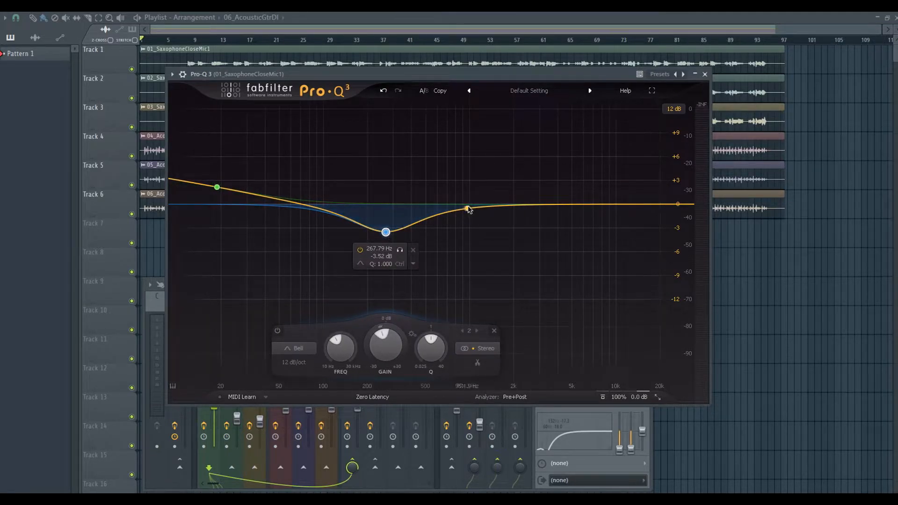
drag(468, 204, 468, 178)
drag(668, 203, 660, 184)
drag(217, 187, 215, 222)
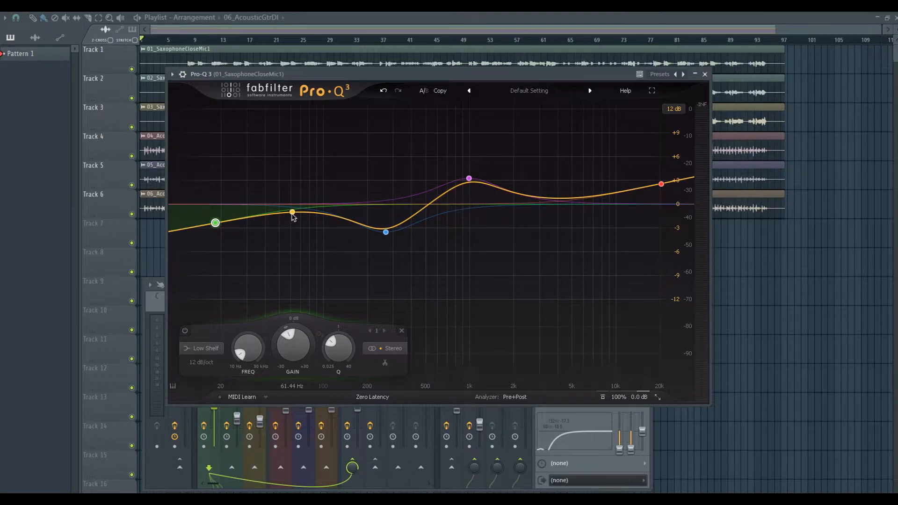
- Raise and narrow the 1 kHz bell boost, and add a narrow -3.91 dB bell cut at 1969.7 Hz with Q 8.907
click(514, 194)
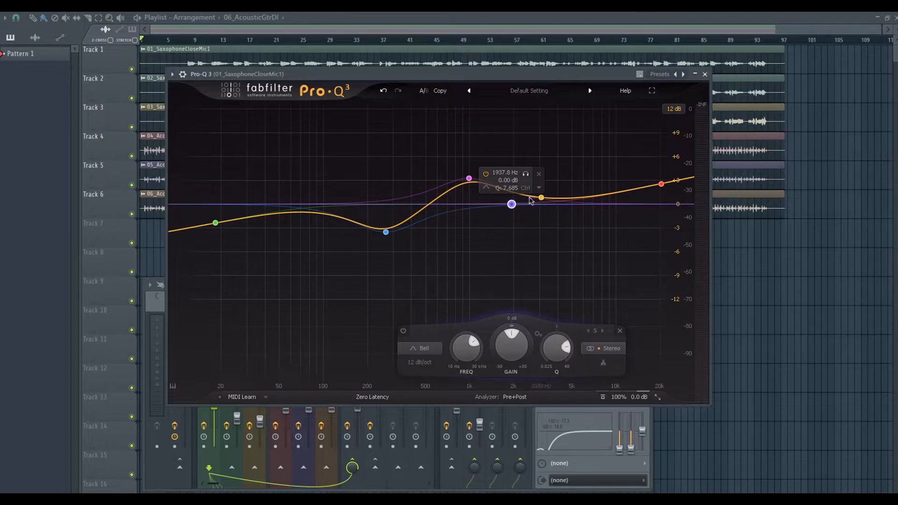
drag(469, 179, 468, 169)
scroll(468, 169, up, 5)
drag(513, 206, 514, 237)
- Adjust the low and high shelves, setting the high shelf to 18217 Hz, +5.15 dB and Q 0.874
drag(216, 223, 218, 208)
drag(661, 185, 655, 185)
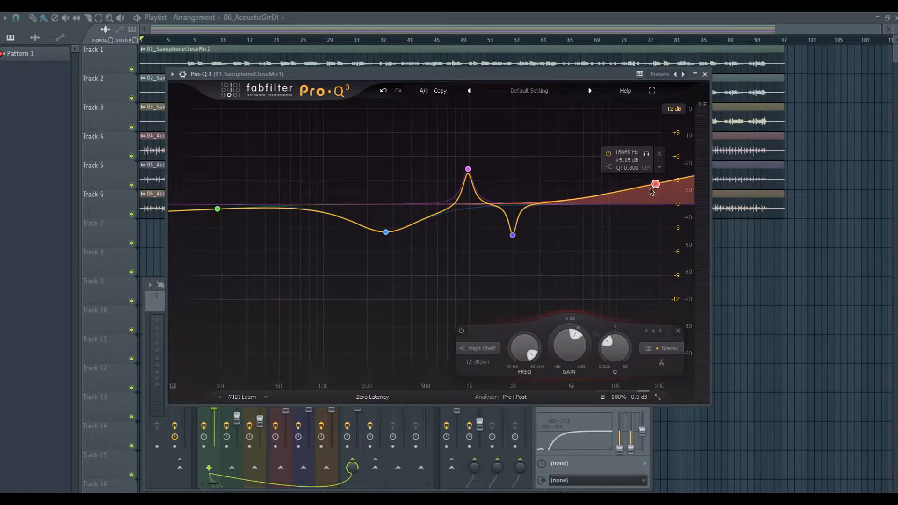
drag(218, 209, 211, 229)
scroll(216, 214, up, 5)
drag(657, 185, 654, 166)
- Delete both shelf bands and replace them with a gentle high-shelf boost and a slight low-shelf cut at the spectrum's ends
click(659, 154)
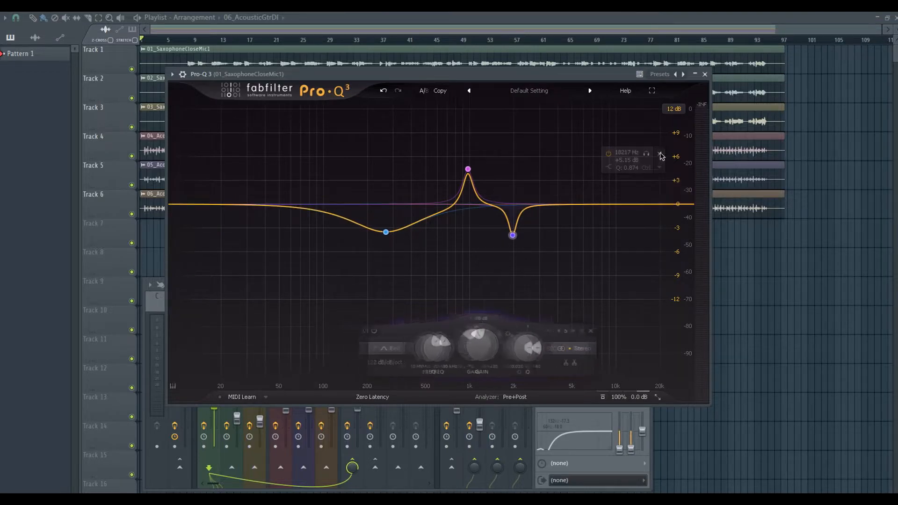
drag(665, 205, 646, 193)
drag(197, 204, 194, 216)
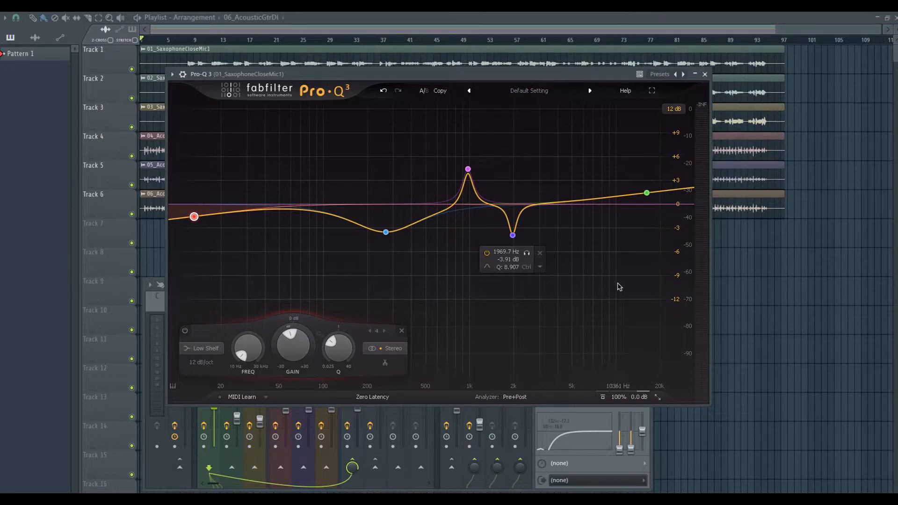
- Select all five EQ bands across the spectrum and delete them
drag(641, 314, 173, 137)
drag(676, 302, 170, 143)
click(529, 331)
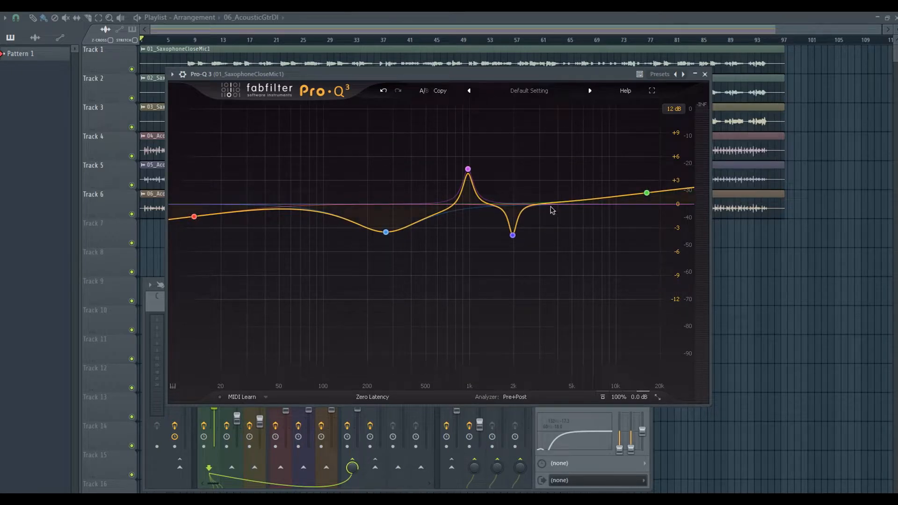
click(469, 90)
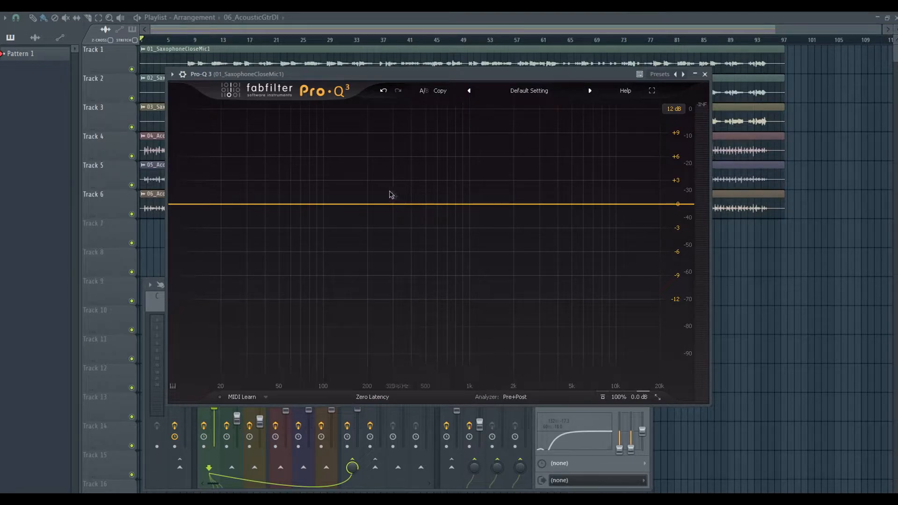
- Add a bell boost of about +4.8 dB near 400 Hz, examine its controls and remove it
drag(314, 74, 314, 68)
drag(416, 198, 415, 162)
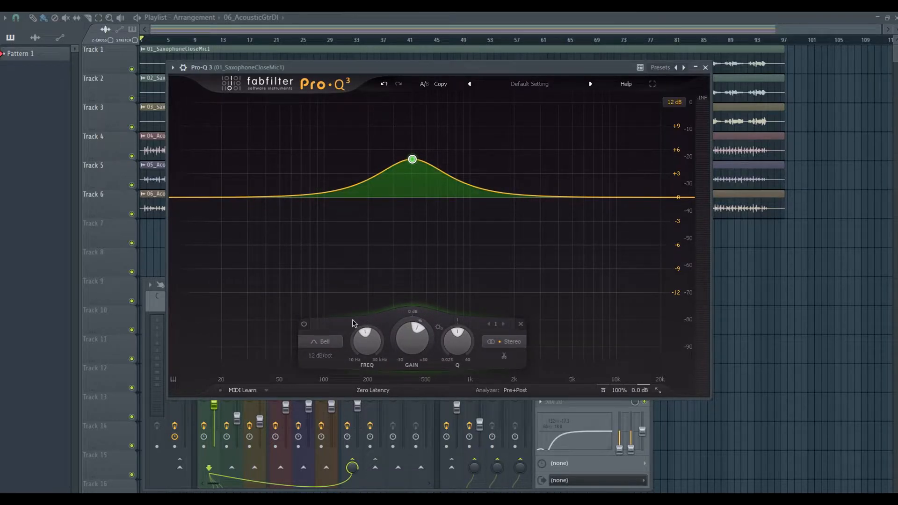
mouse_move(413, 156)
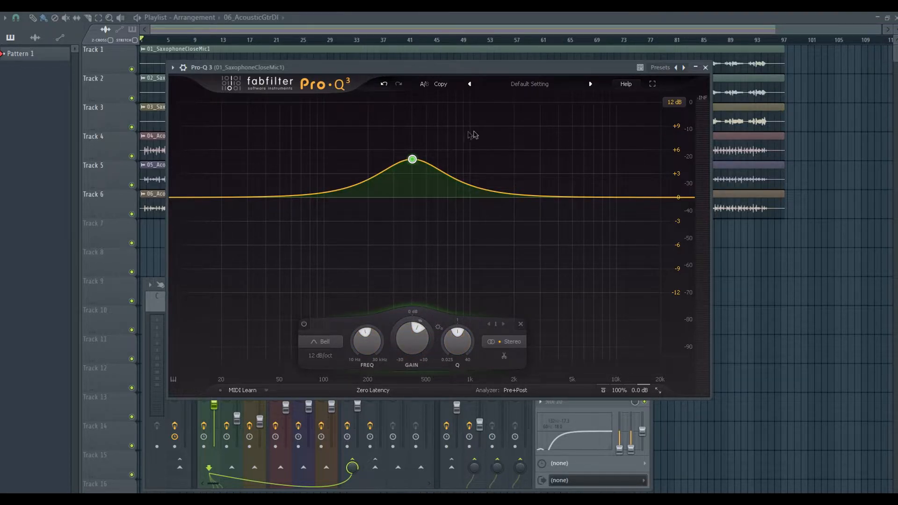
mouse_move(392, 171)
click(521, 323)
- Add bell boosts of +3.91 dB at 632 Hz and +4.83 dB at 34.662 Hz, and examine the 632 Hz band's controls
drag(449, 197, 441, 167)
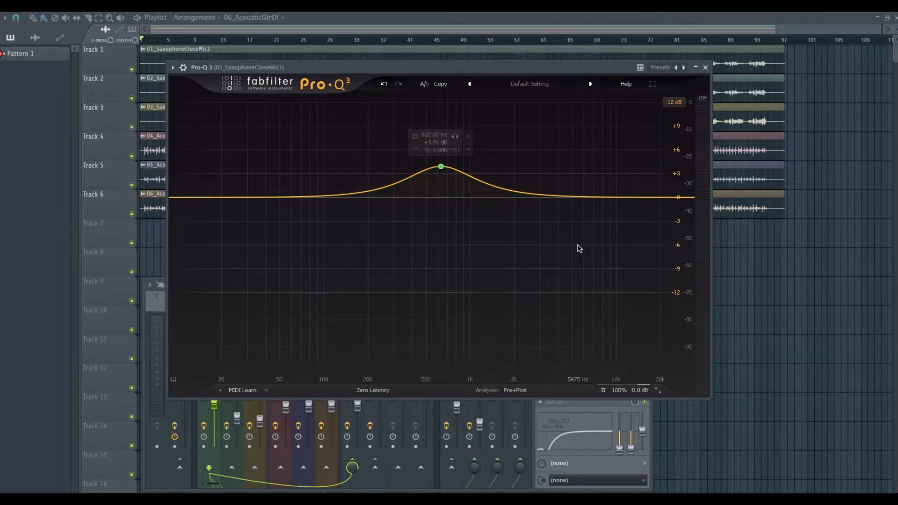
mouse_move(441, 165)
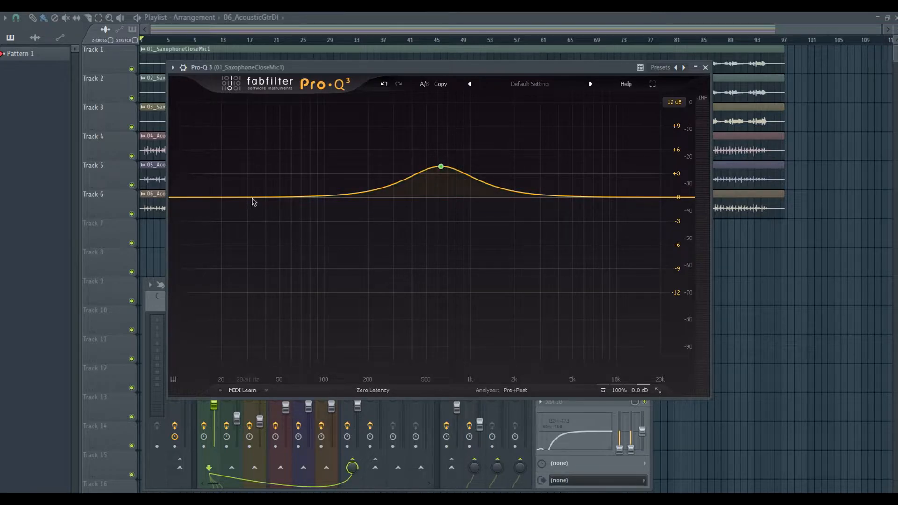
drag(255, 196, 256, 159)
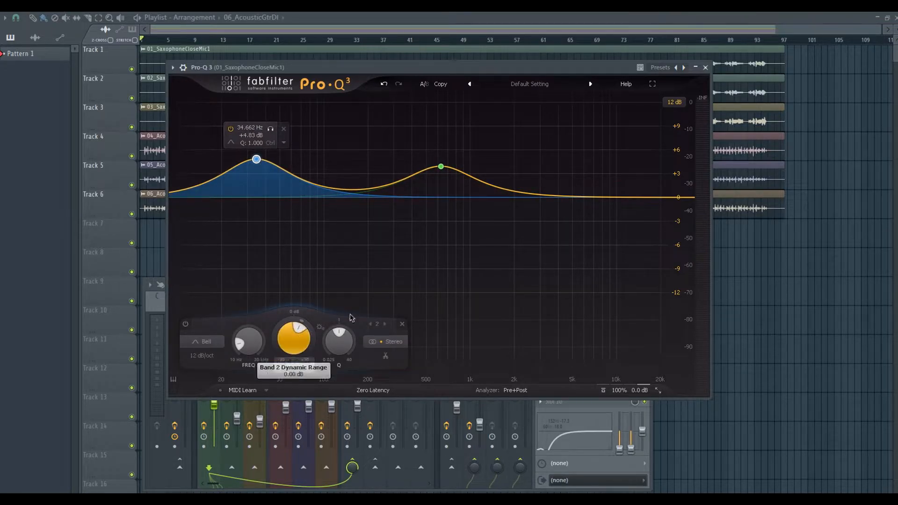
mouse_move(448, 180)
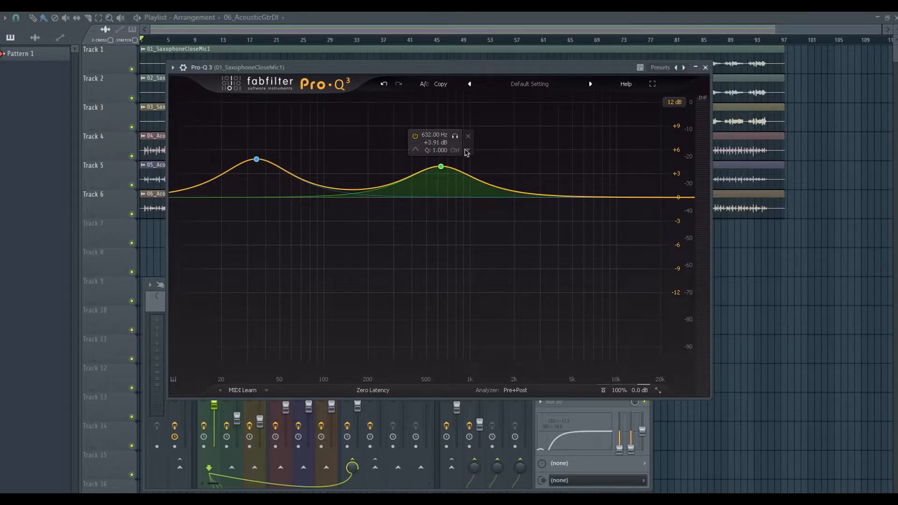
mouse_move(251, 136)
click(441, 167)
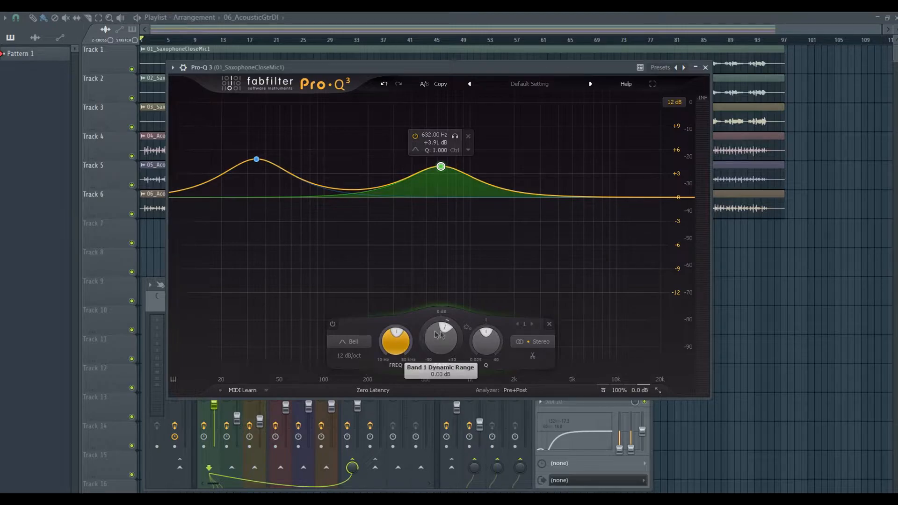
click(593, 262)
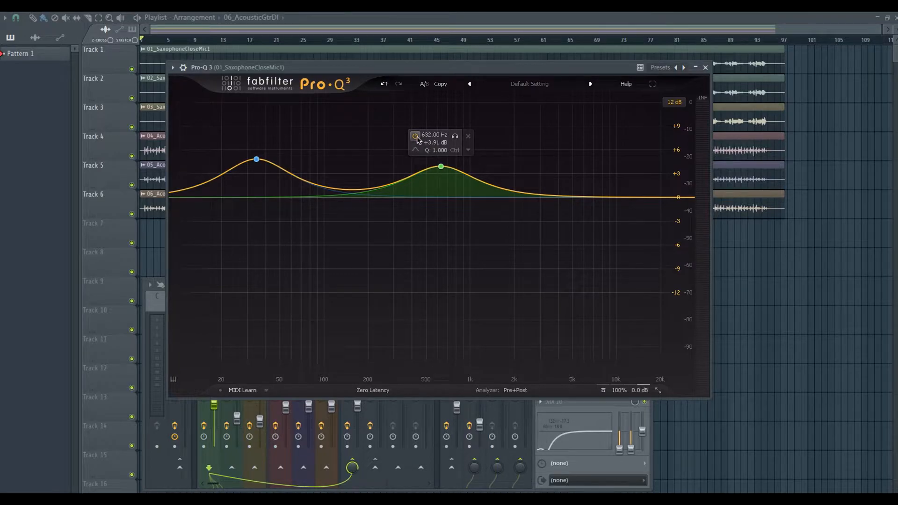
- Start playback from about bar 8 and reopen Pro-Q 3 on the 01_SaxophoneCloseMic1 mixer track
click(185, 40)
key(space)
key(F9)
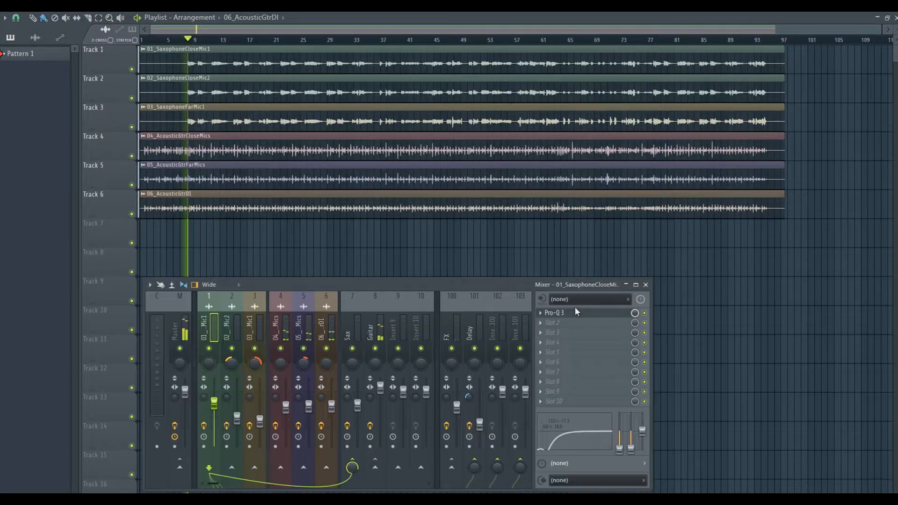
click(579, 315)
- Bypass and re-enable the 632 Hz band twice to compare the saxophone sound with and without it
mouse_move(440, 162)
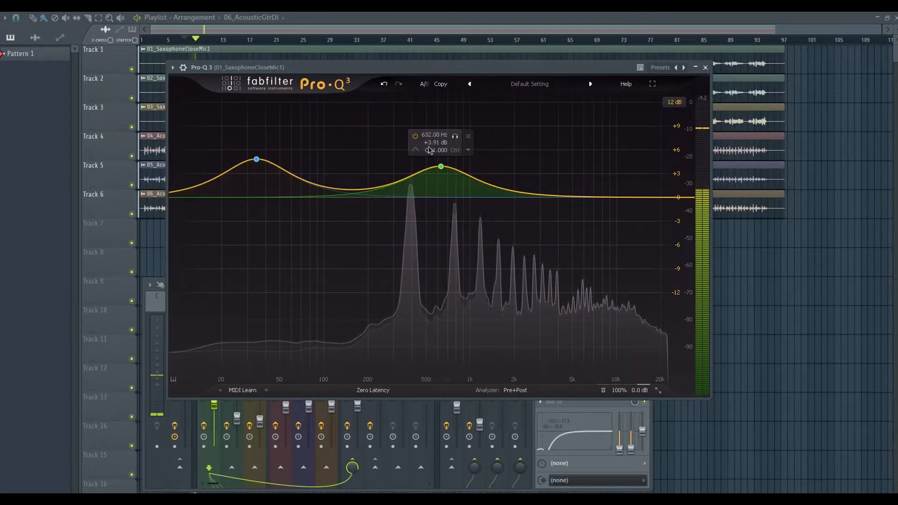
click(416, 136)
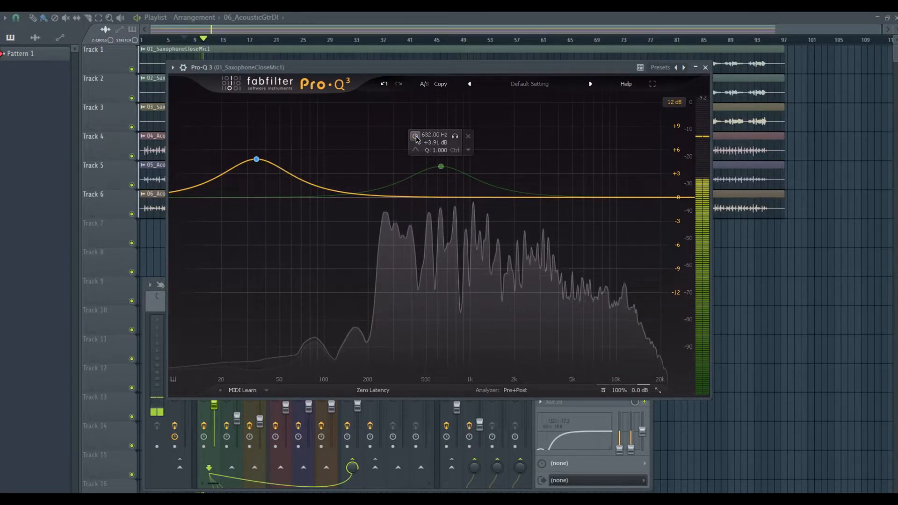
click(416, 137)
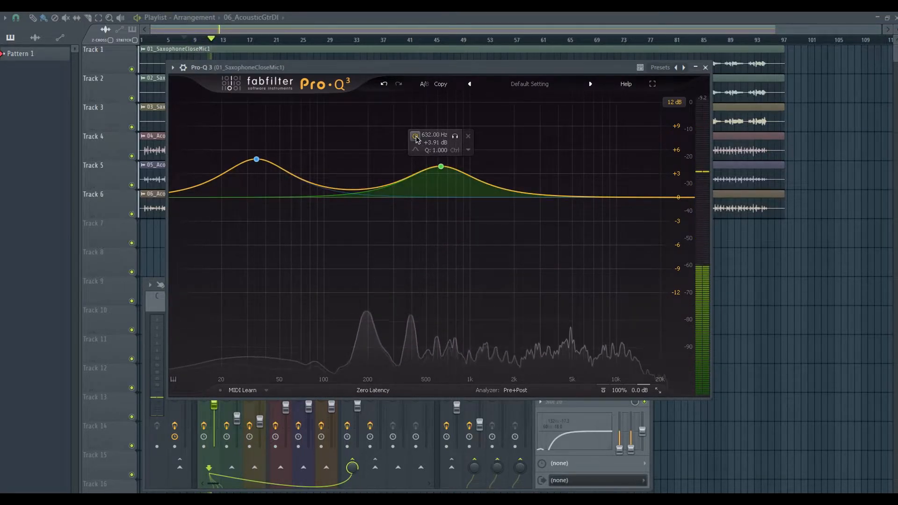
click(416, 136)
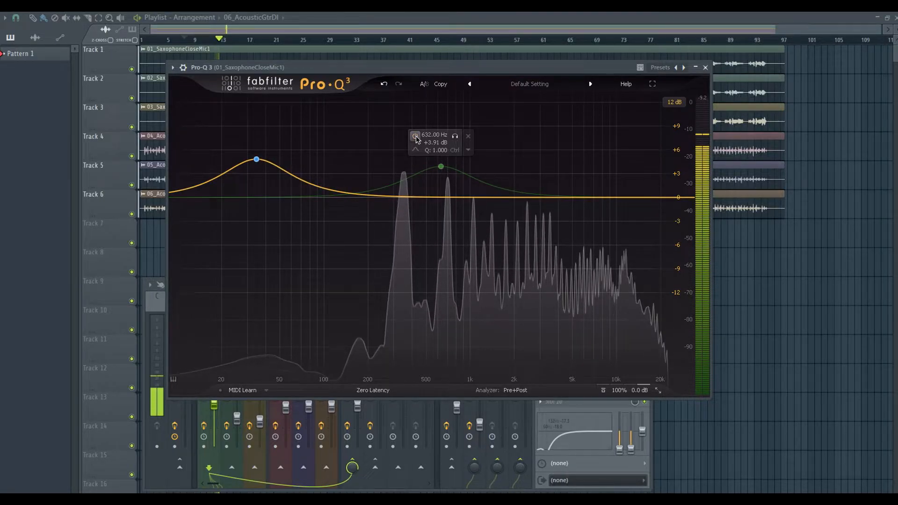
click(415, 137)
- Narrow the 632 Hz bell to Q 5.457 and shift it to 647.69 Hz, comparing it bypassed and enabled
click(441, 167)
scroll(442, 167, up, 5)
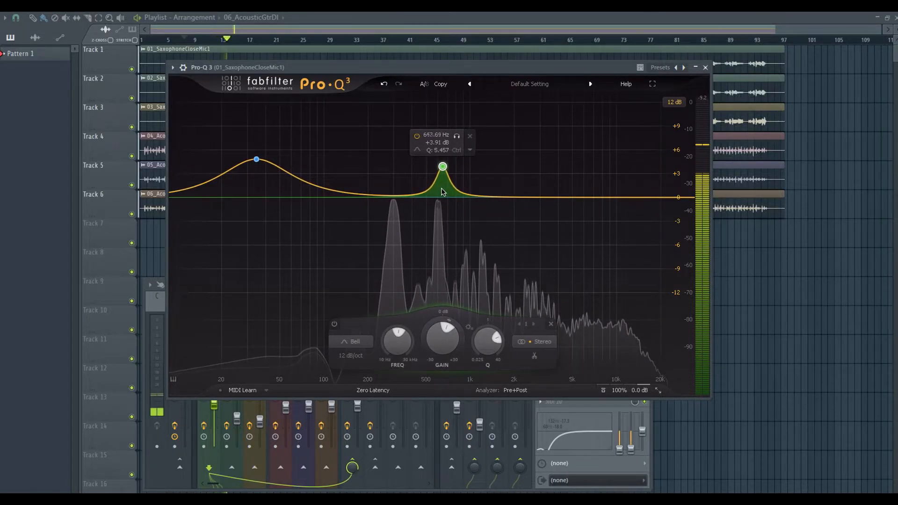
click(416, 137)
click(416, 137)
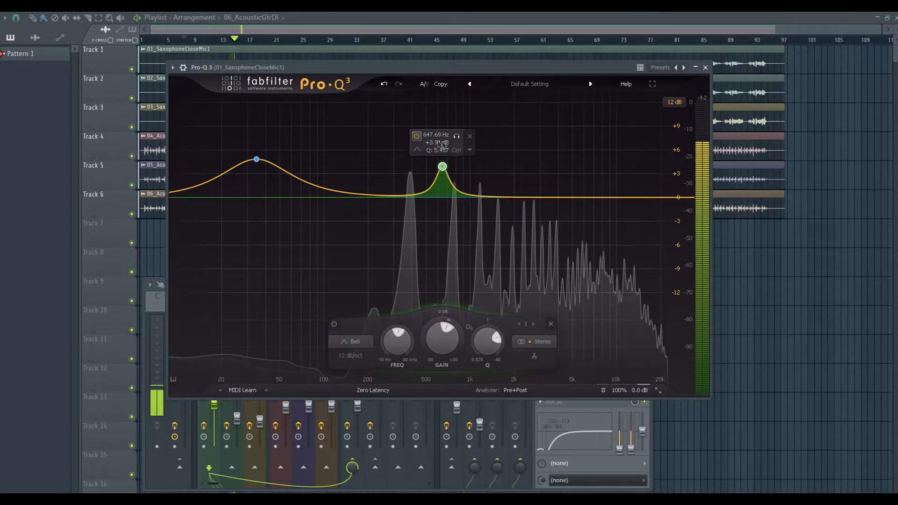
- Move the narrow 647.69 Hz bell boost to just below 1 kHz with slightly more gain, then bypass and re-enable it
click(417, 150)
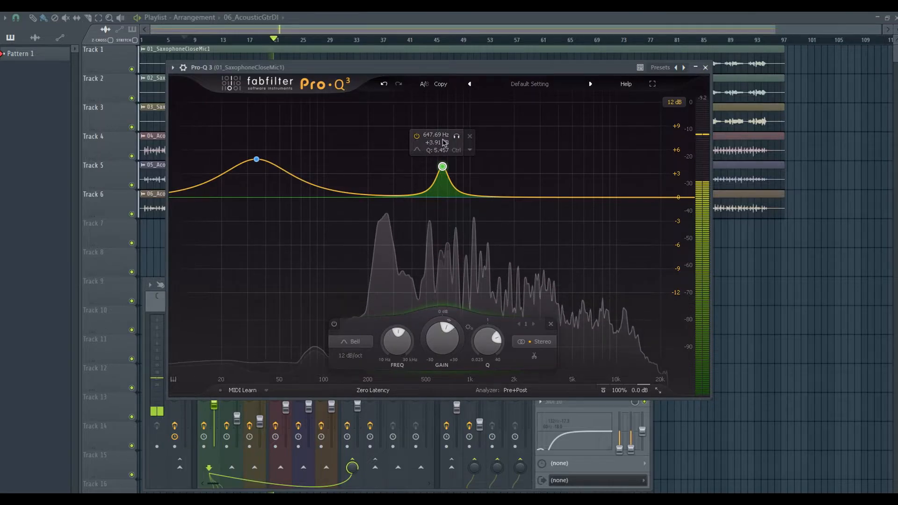
drag(442, 167, 465, 163)
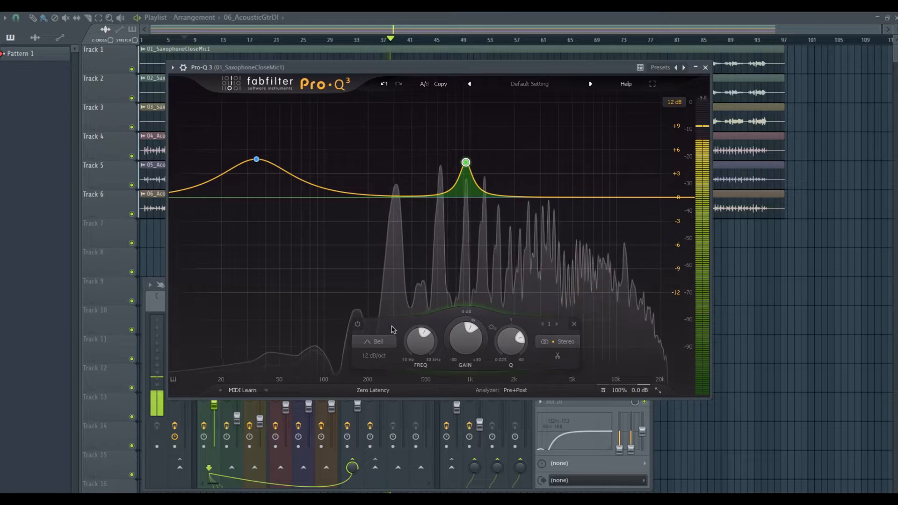
click(357, 324)
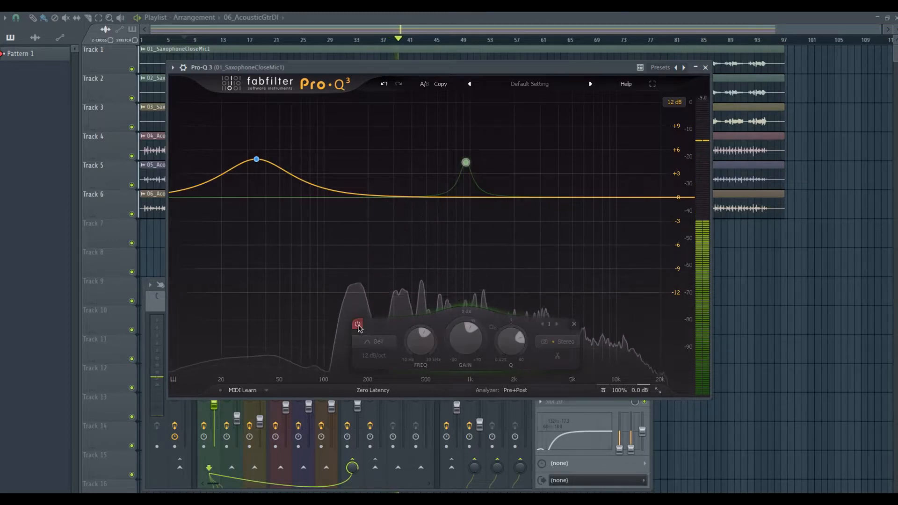
click(358, 324)
click(375, 342)
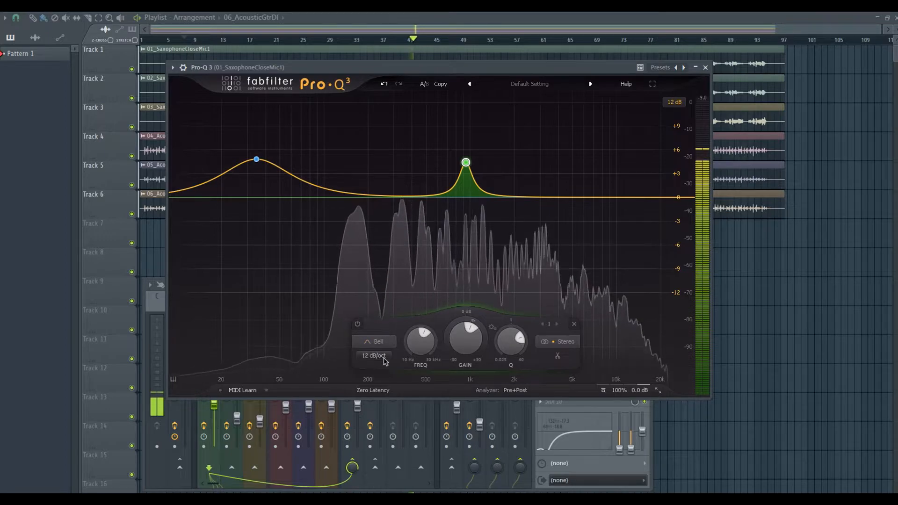
- Adjust the narrow bell boost just below 1 kHz to 867.57 Hz, +5.33 dB and Q 9.410
drag(411, 350, 464, 354)
drag(465, 409, 484, 317)
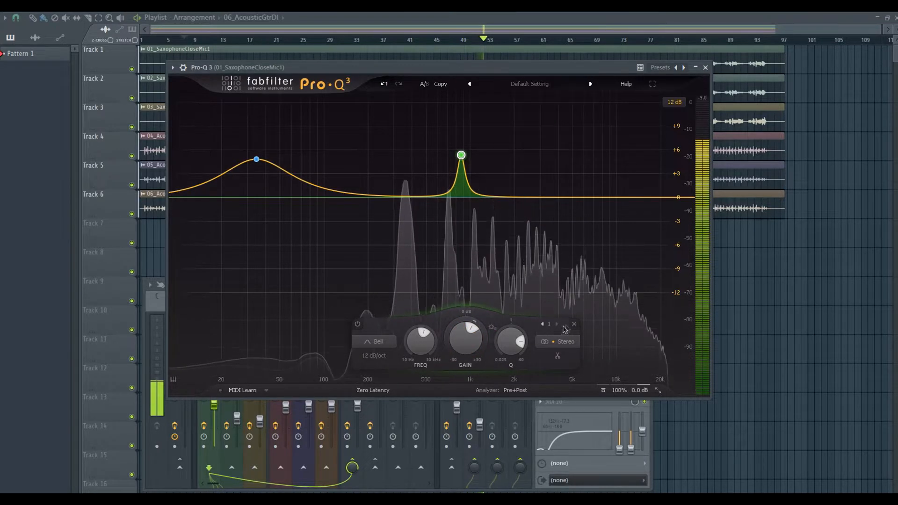
- Add a bell boost of about 6 dB near 220 Hz and a bell cut of -8.48 dB at 4426.1 Hz
double_click(373, 151)
double_click(564, 304)
drag(564, 303, 565, 265)
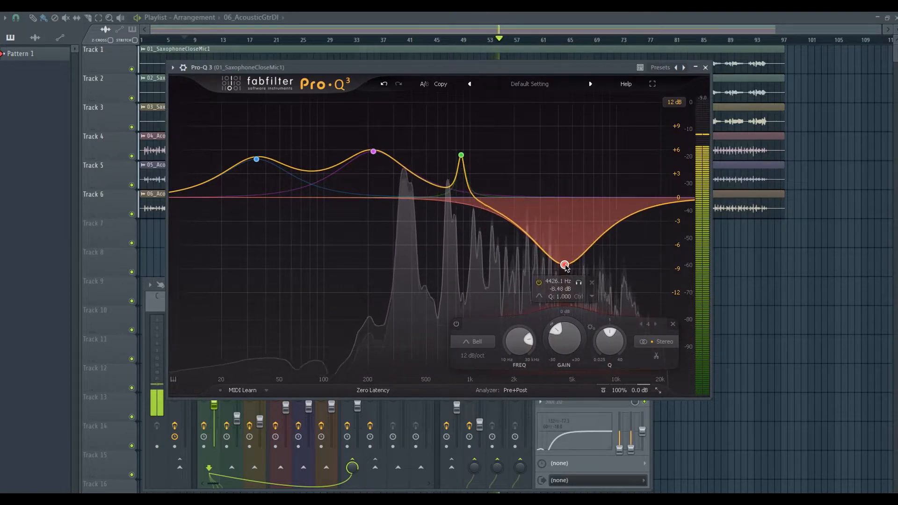
- Cycle through the four EQ bands with the active-band selector
click(642, 325)
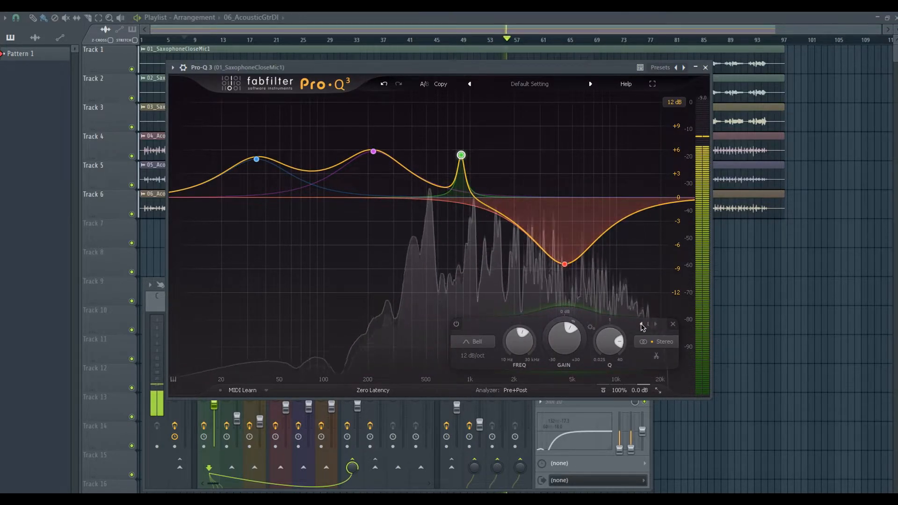
click(657, 327)
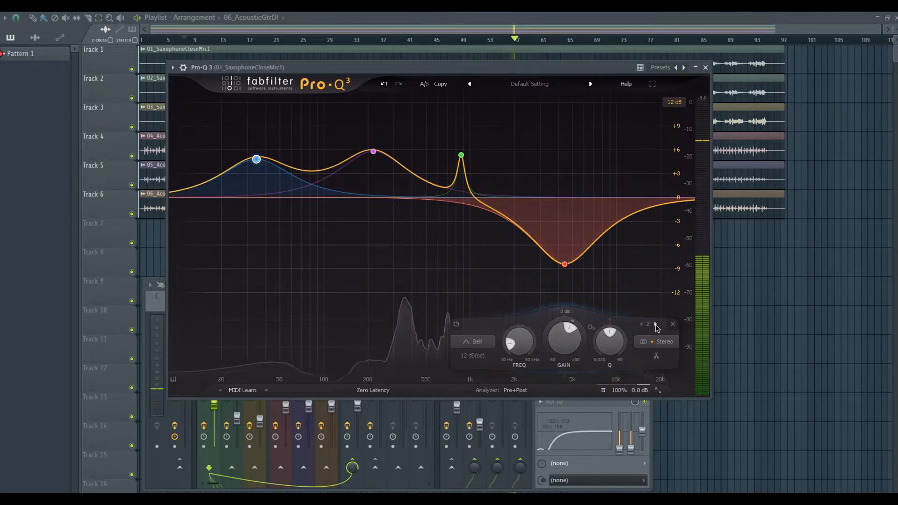
click(657, 328)
click(657, 328)
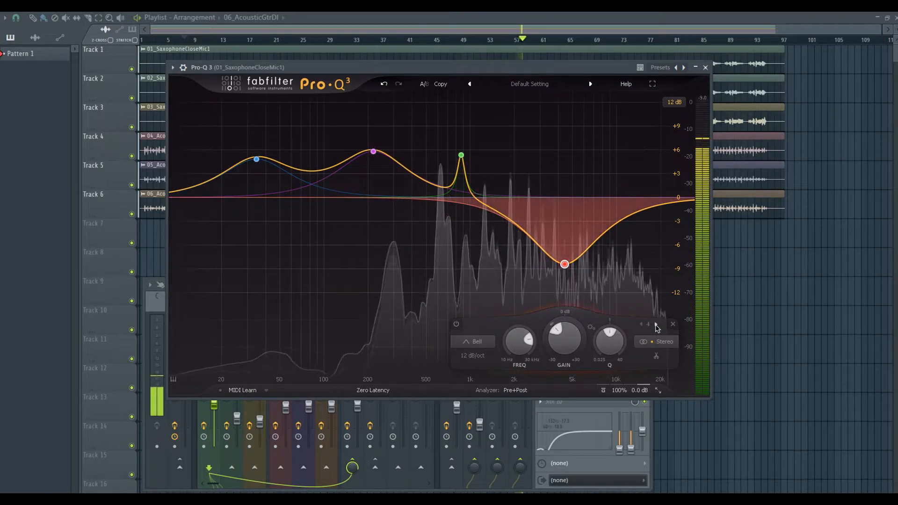
click(657, 327)
click(657, 328)
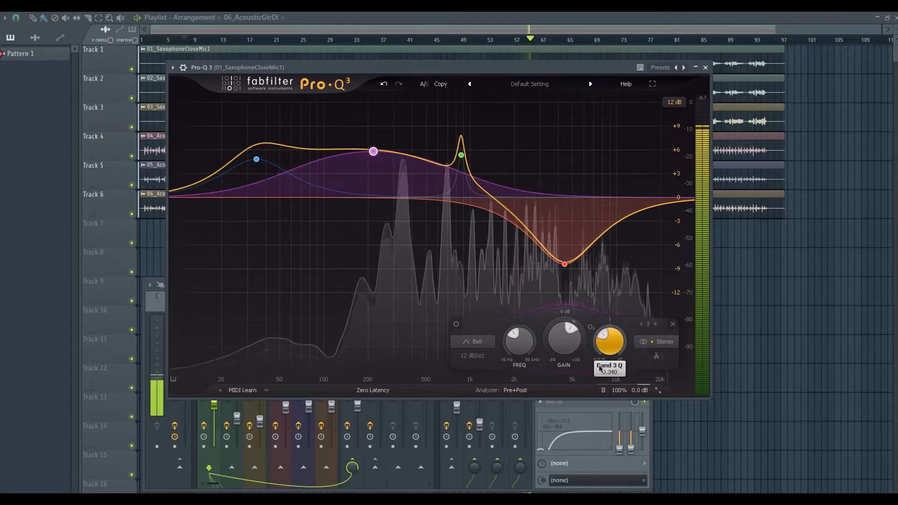
- Switch between bands to vary the Q of bands 3 and 2 and raise the 4426.1 Hz band to about +2 dB
drag(609, 344, 609, 325)
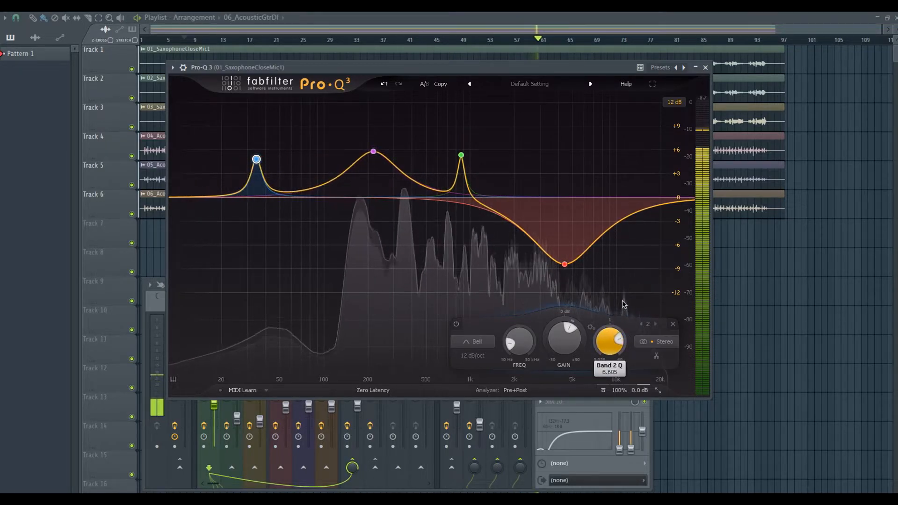
click(642, 324)
drag(565, 339, 576, 294)
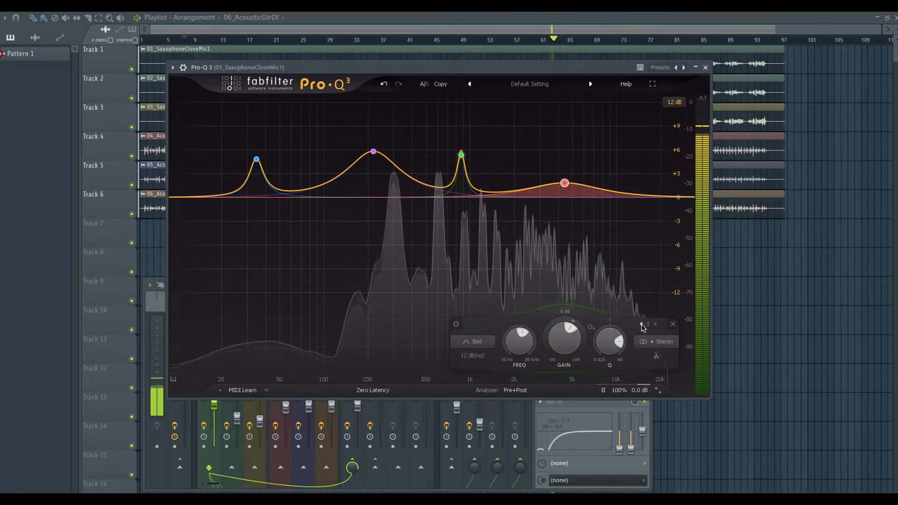
click(641, 324)
click(641, 324)
click(641, 325)
drag(603, 346, 603, 361)
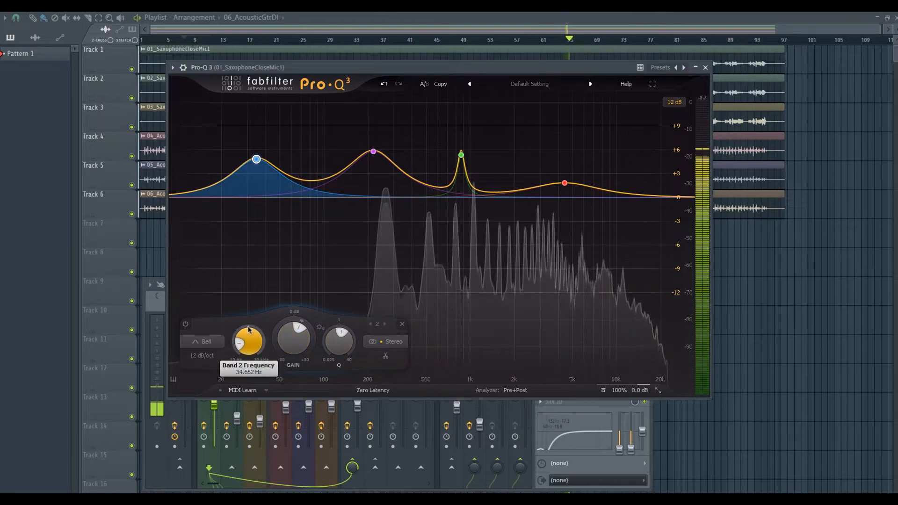
- Look at the stereo placement options of the lowest bell band, then delete that band
click(384, 341)
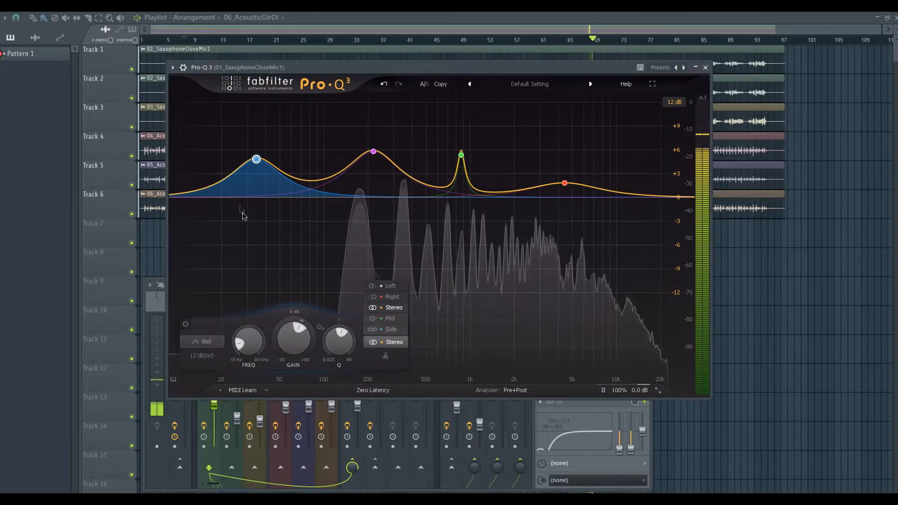
click(318, 318)
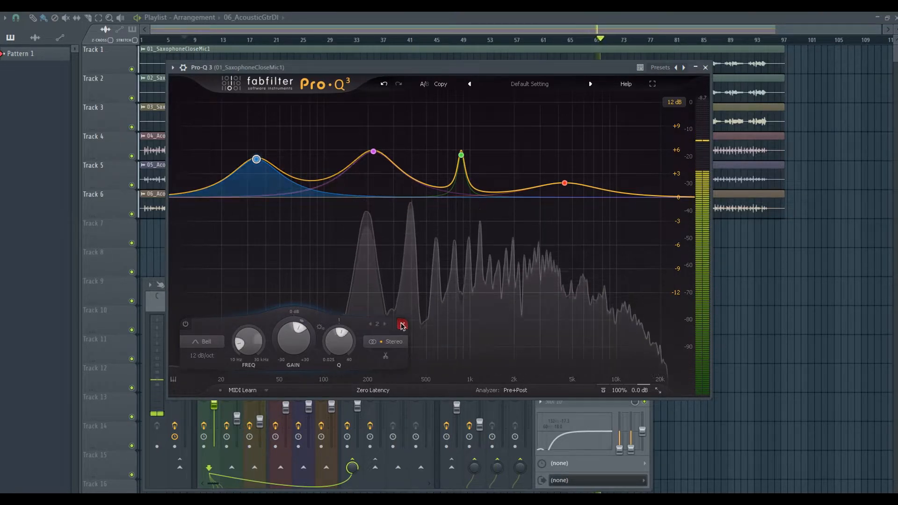
click(402, 325)
- Add a low shelf processing only the Side signal, shaped to about 45 Hz, -10.43 dB and Q 0.962
click(240, 197)
drag(241, 197, 202, 210)
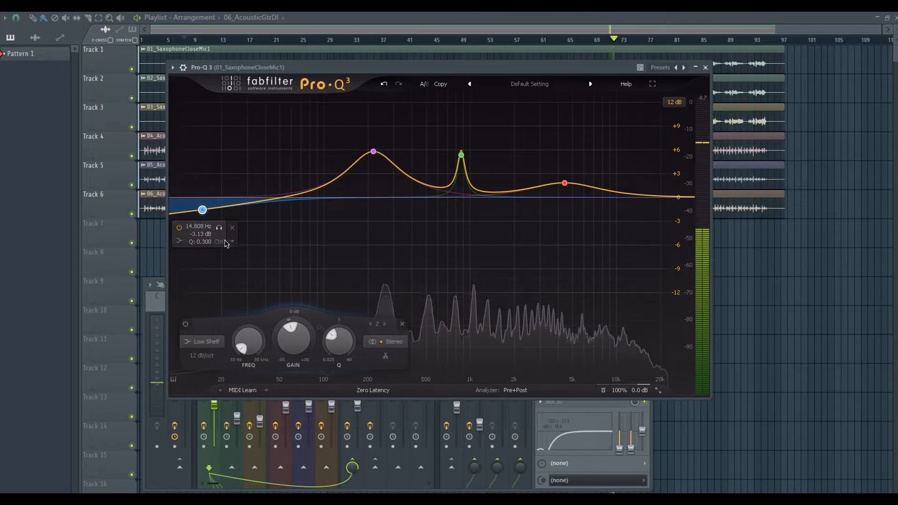
click(402, 342)
click(390, 327)
drag(202, 209, 246, 243)
drag(330, 341, 342, 312)
drag(246, 231, 270, 251)
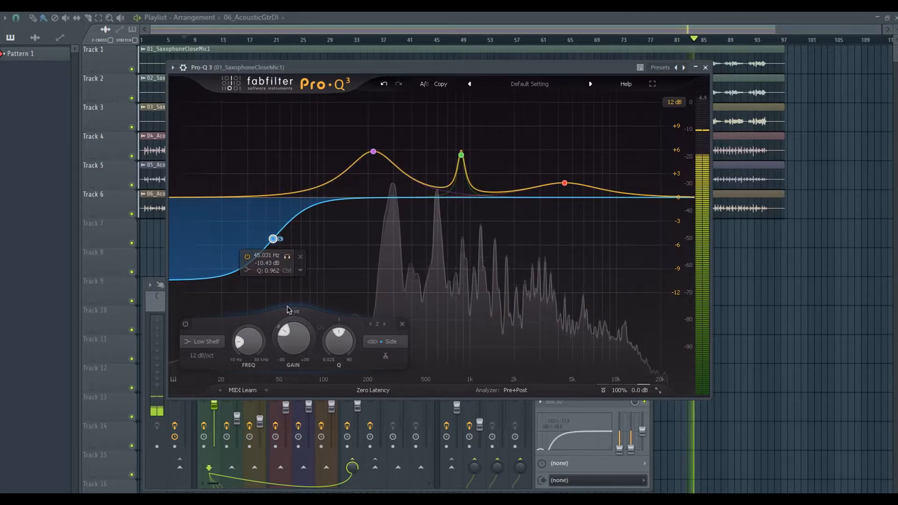
- Switch the low shelf's stereo placement to Right and then to Left
click(387, 341)
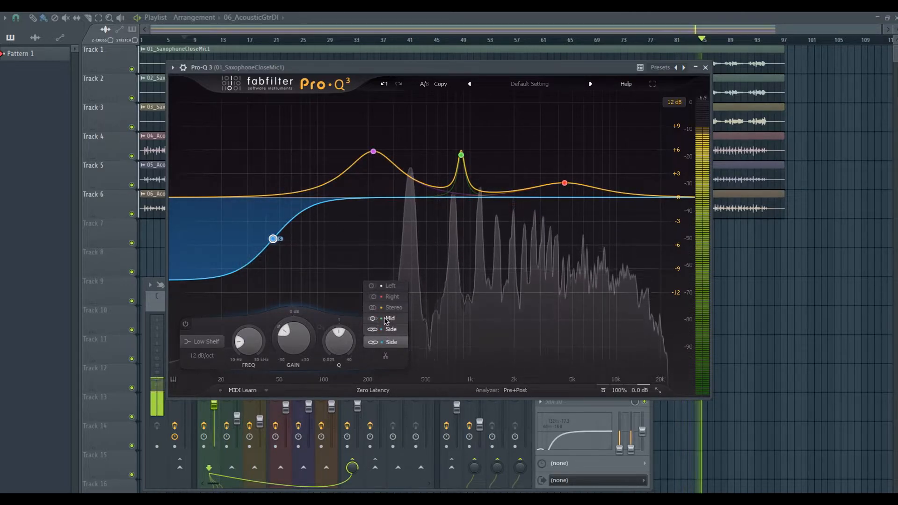
click(391, 296)
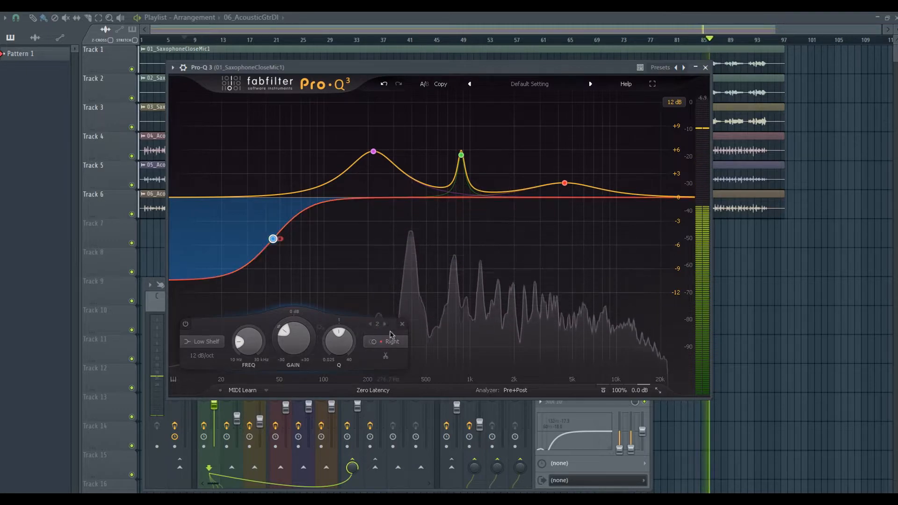
click(391, 341)
click(390, 285)
click(395, 341)
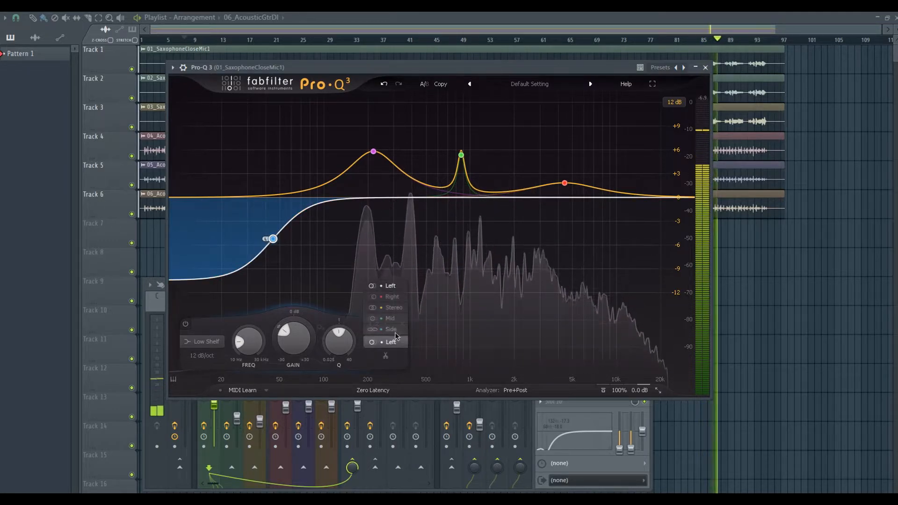
click(395, 341)
- Delete the low shelf, clear all remaining EQ bands and turn on the piano keyboard display
click(402, 324)
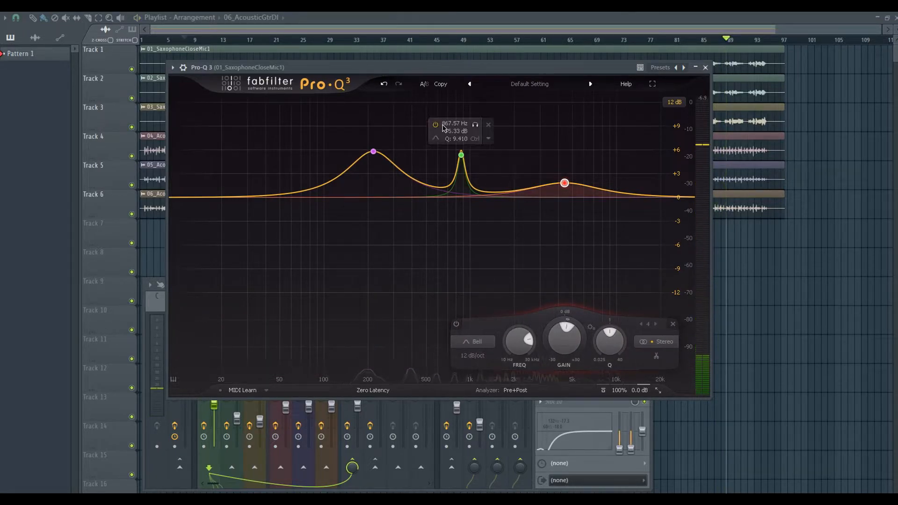
click(469, 85)
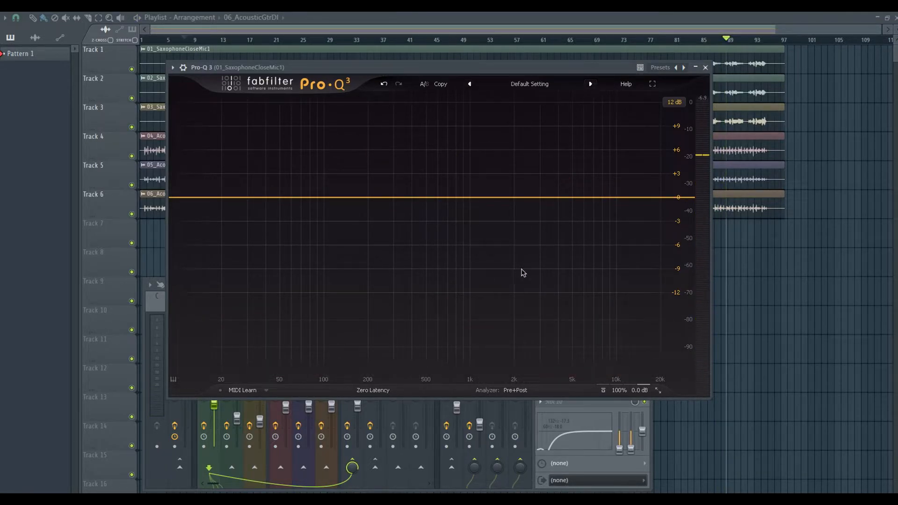
click(173, 380)
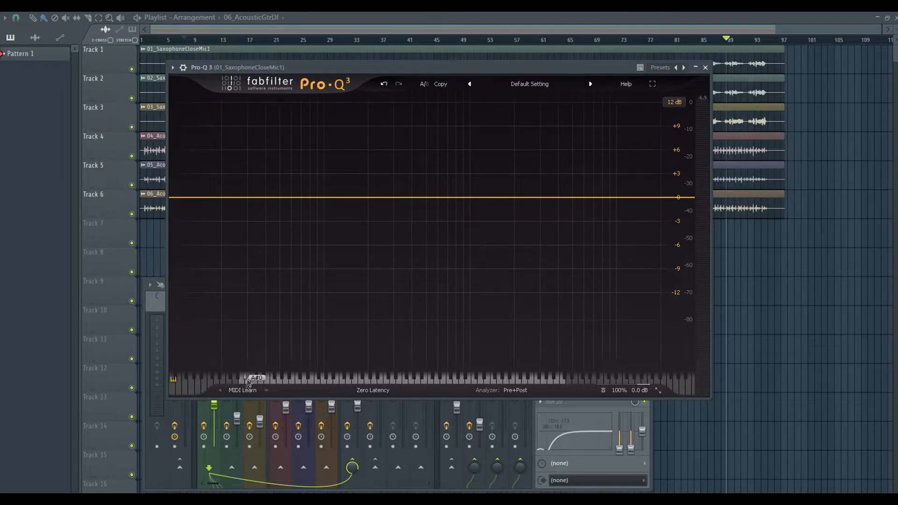
- Add bells at 32.203 Hz (-1.37 dB), about 1 kHz (about -2 dB), 173.60 Hz (+5.54 dB) and 1860.1 Hz (-10.89 dB)
double_click(251, 208)
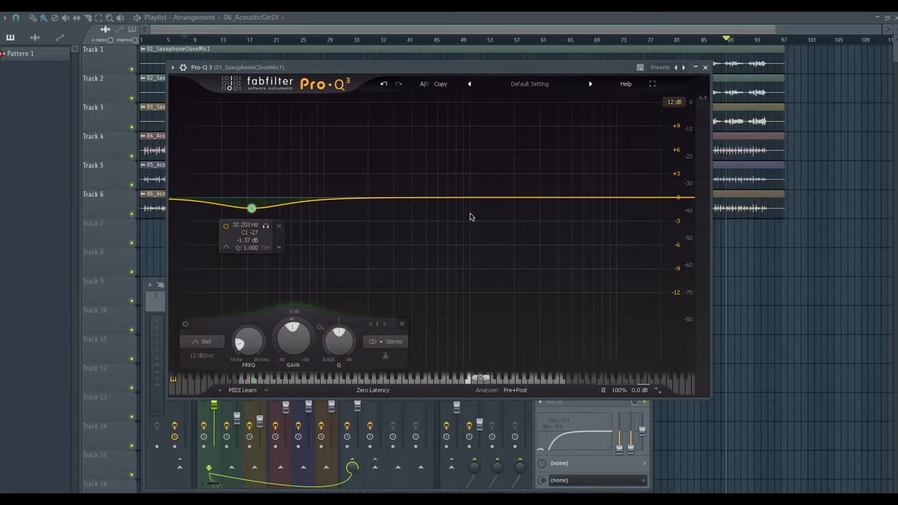
double_click(470, 215)
double_click(358, 155)
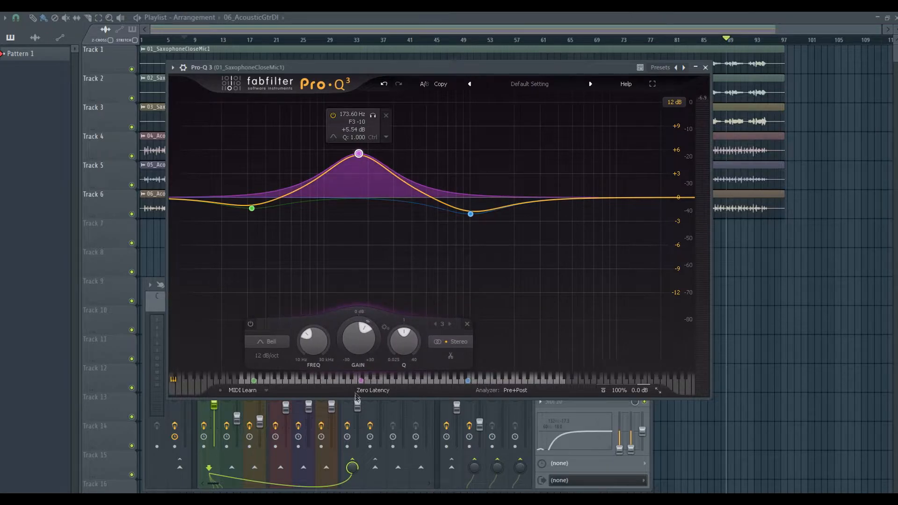
double_click(509, 284)
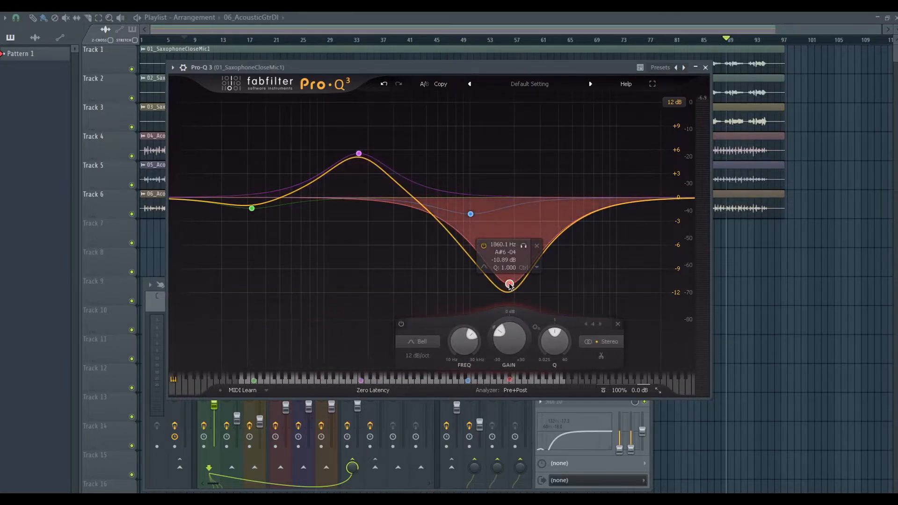
- Delete the 1860.1 Hz band and shift the two remaining cuts along the piano keyboard to about 50 Hz and 1174.7 Hz
click(618, 324)
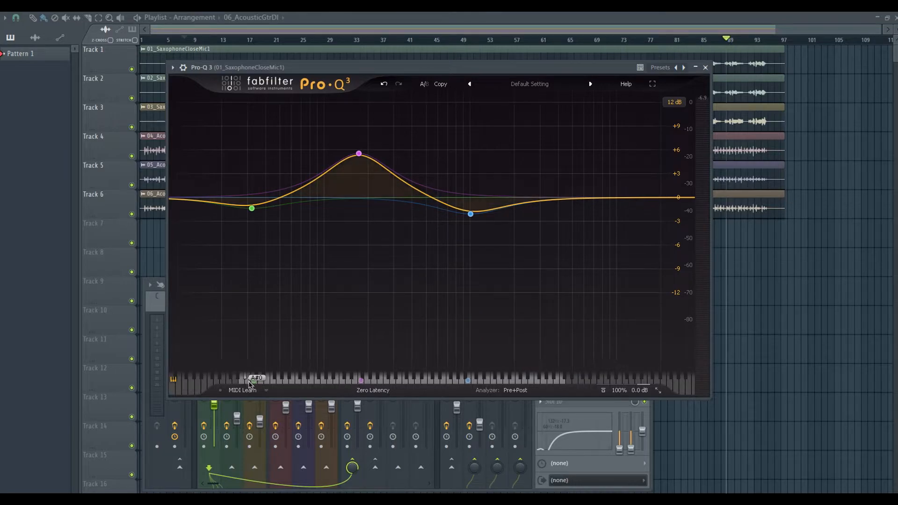
drag(251, 381, 282, 382)
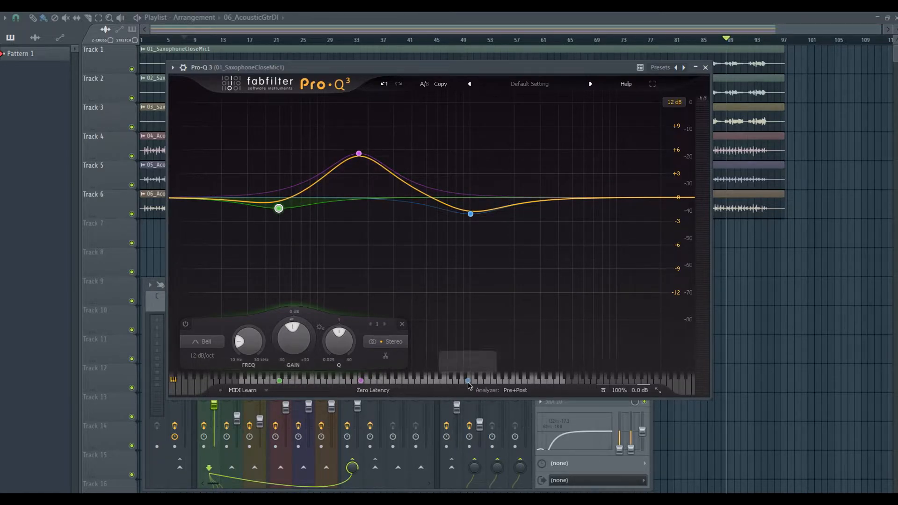
mouse_move(469, 385)
mouse_down()
mouse_move(398, 384)
mouse_move(518, 384)
mouse_move(399, 385)
mouse_move(480, 384)
mouse_up()
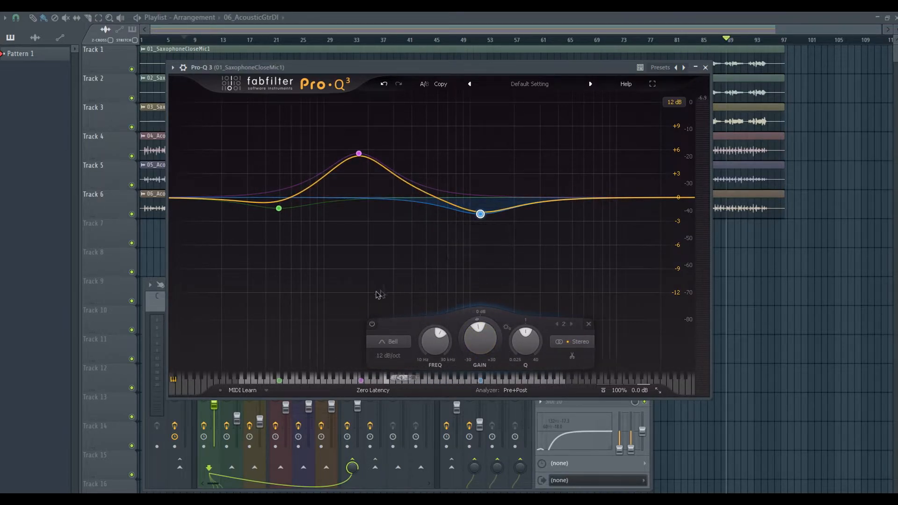
- Examine the MIDI Learn mode and its Enable MIDI, Clear, Revert and Save options without changing anything
click(243, 391)
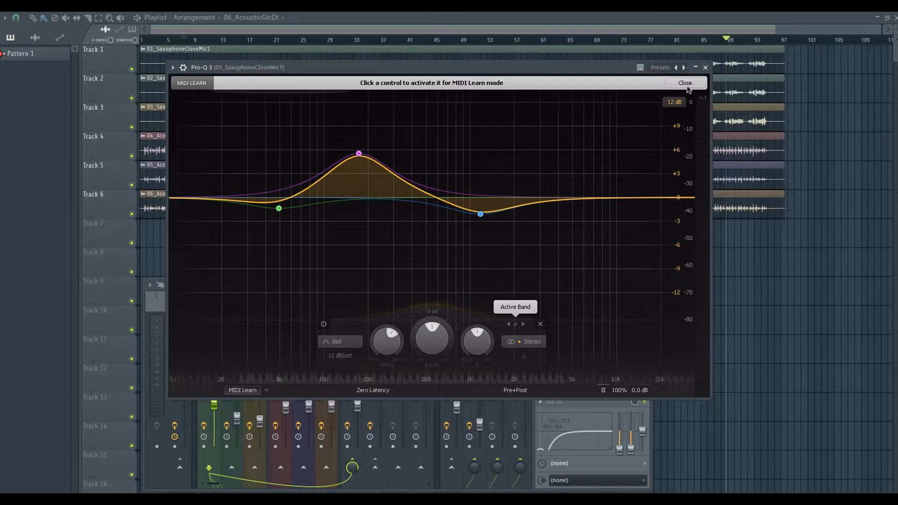
click(685, 83)
click(267, 391)
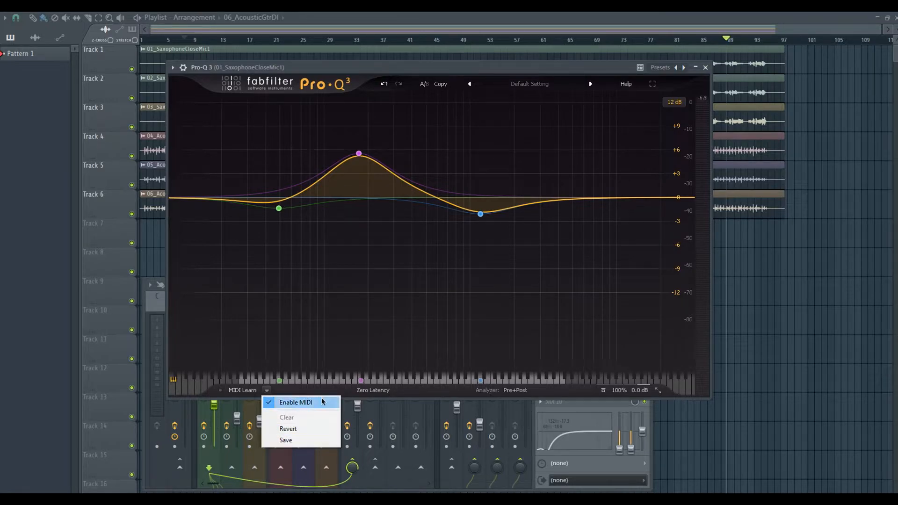
click(266, 391)
click(280, 391)
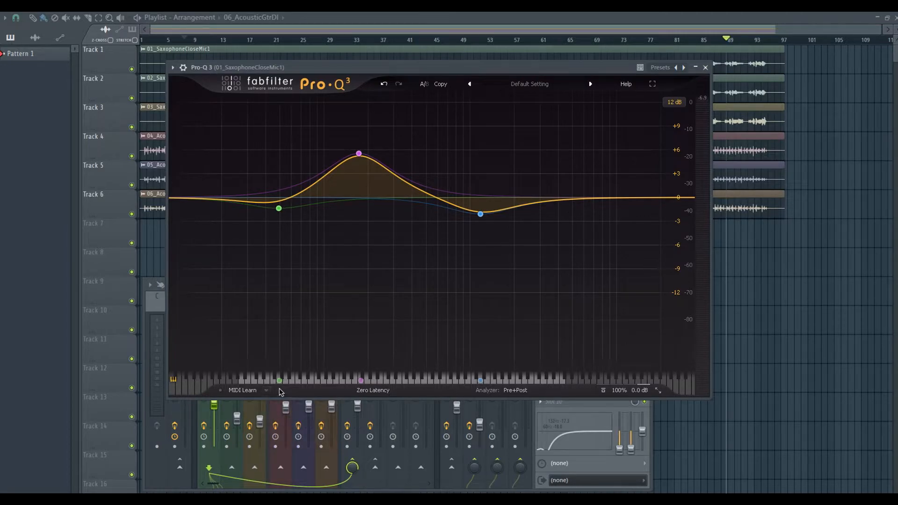
- Hide the piano keyboard display and shift the Pro-Q 3 window slightly
click(173, 380)
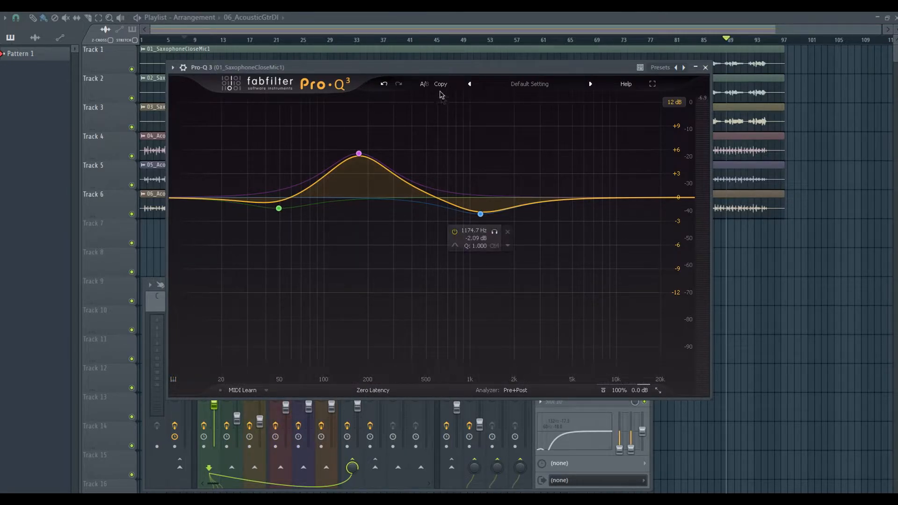
drag(435, 65, 420, 67)
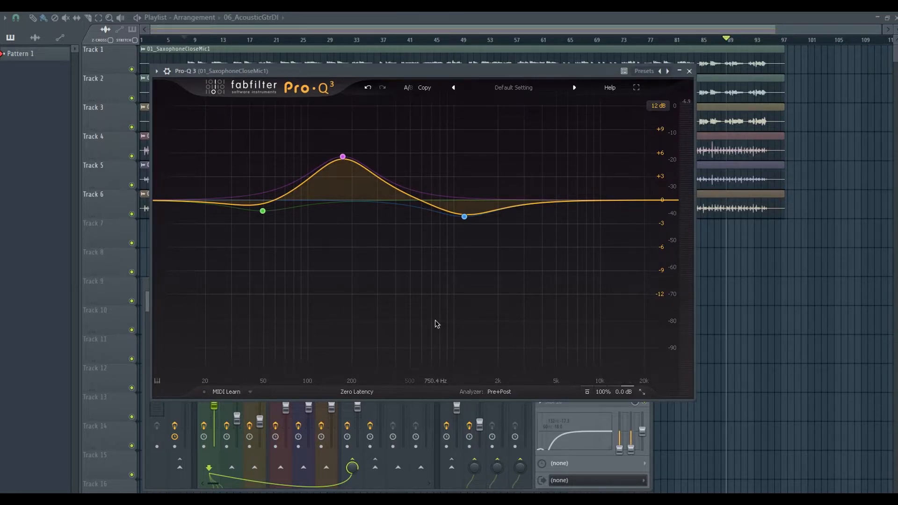
- Examine the Zero Latency, Natural Phase and Linear Phase processing modes
click(358, 394)
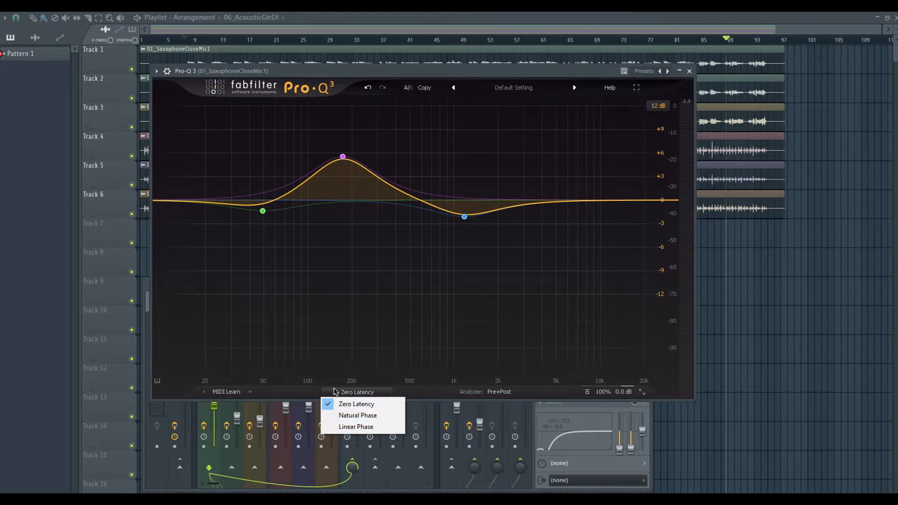
click(309, 391)
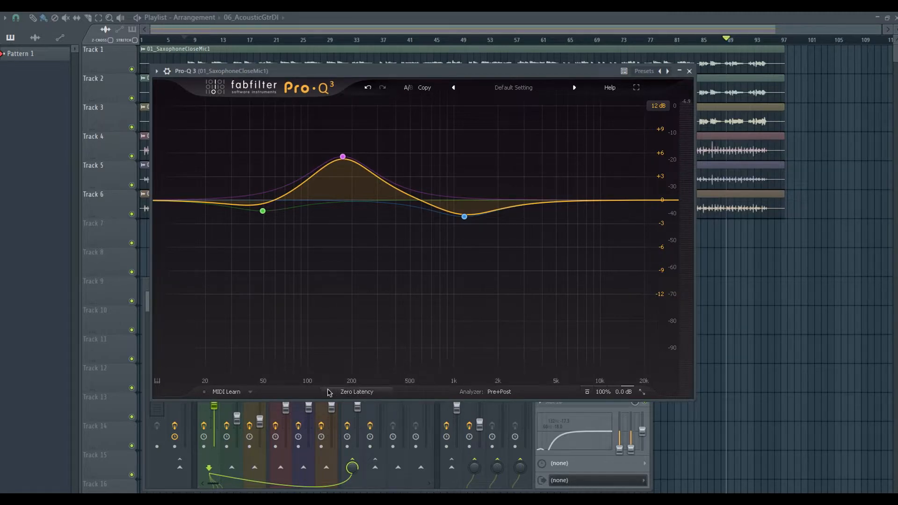
click(385, 392)
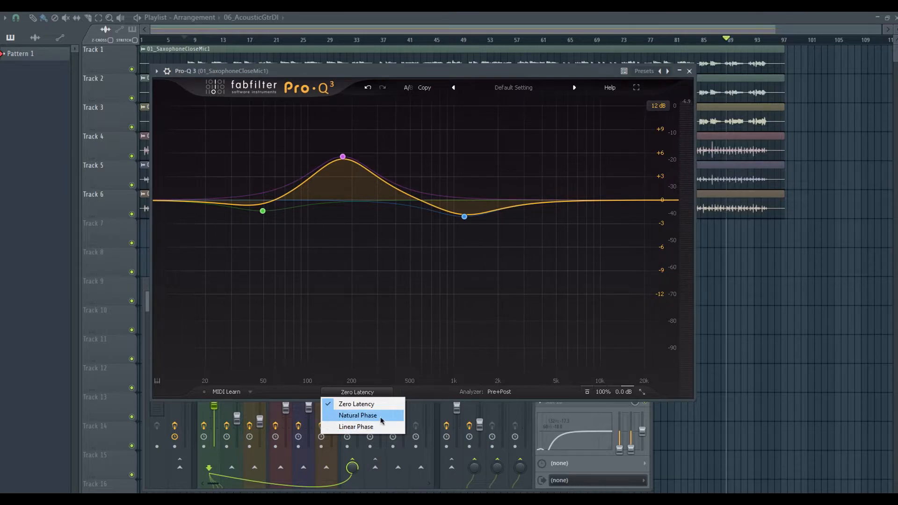
- Reposition the Pro-Q 3 window and move the lowest bell cut to 47.036 Hz at -2.49 dB
drag(370, 70, 421, 88)
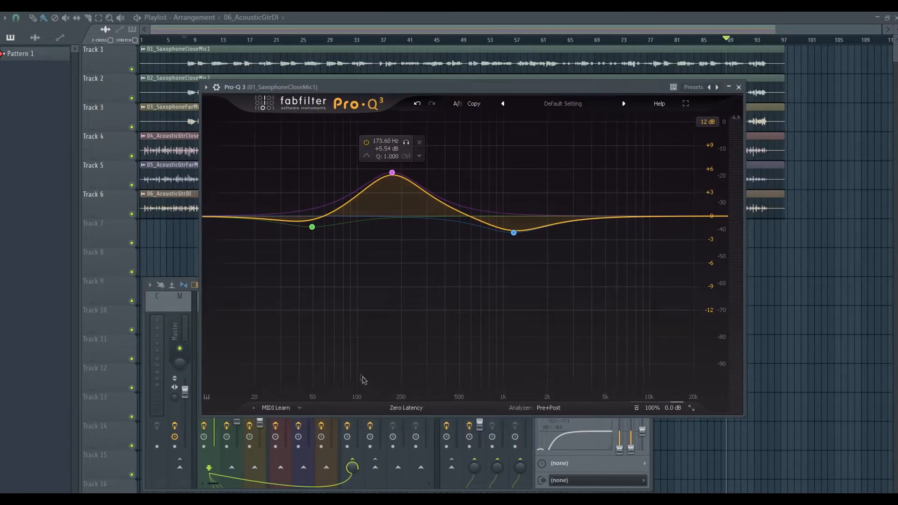
drag(311, 227, 309, 236)
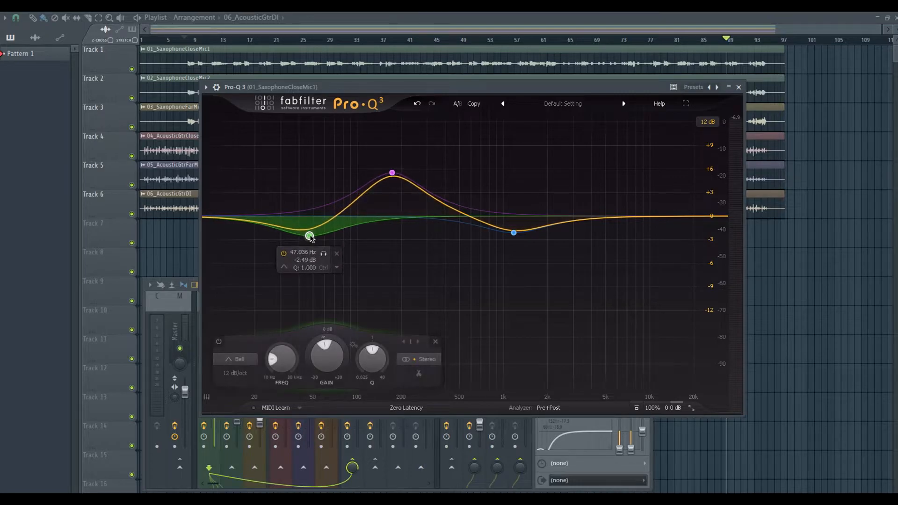
- Try the Linear Phase mode with its quality options, then Natural Phase, and return processing to Zero Latency
click(413, 408)
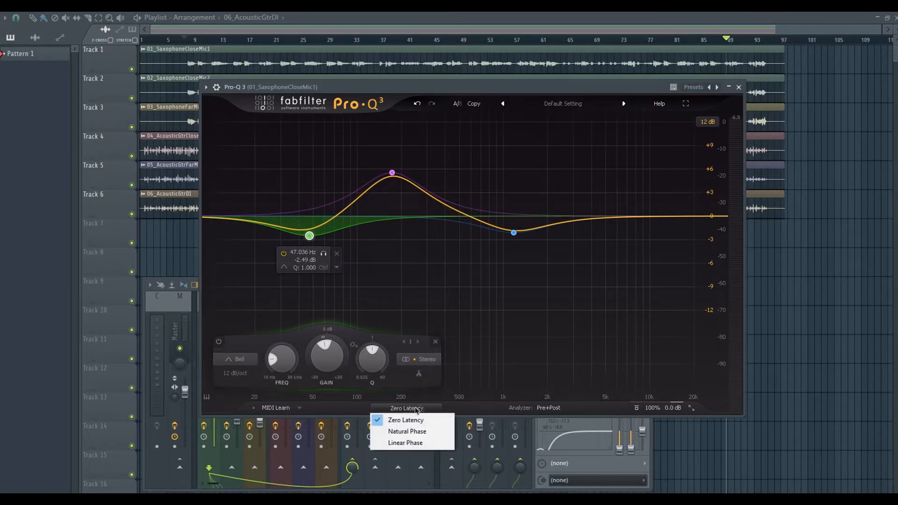
click(405, 446)
click(427, 409)
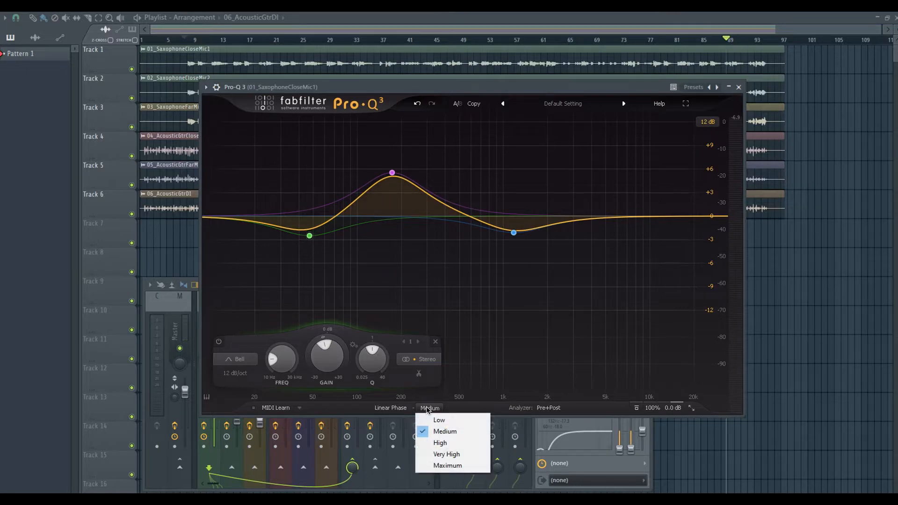
click(399, 408)
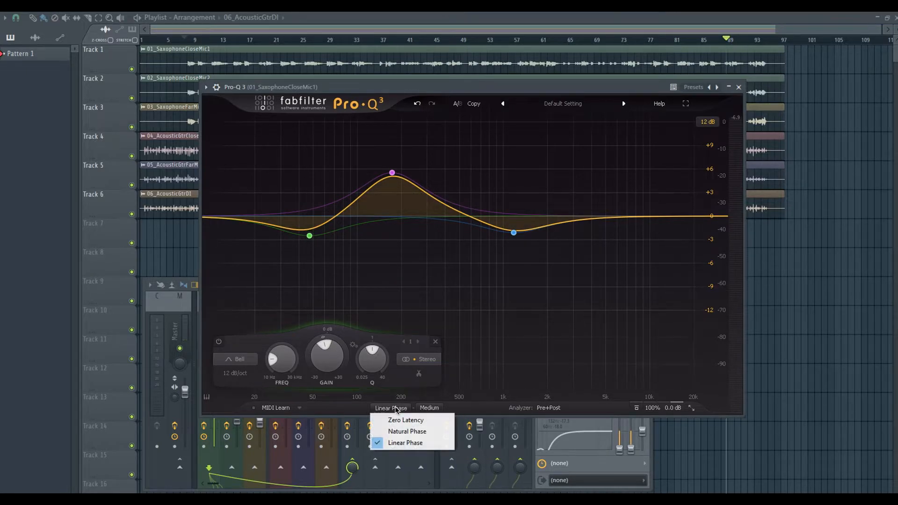
click(405, 431)
click(398, 408)
click(398, 420)
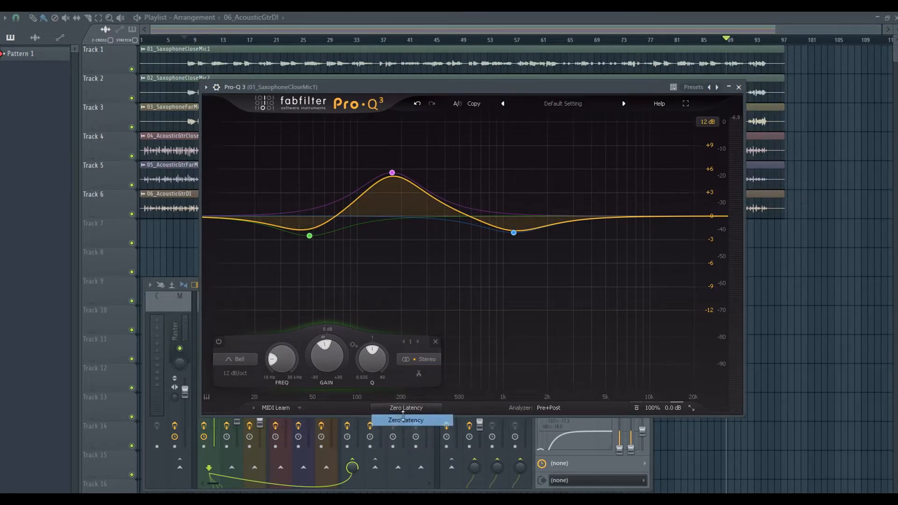
- Delete all three EQ bands to leave a flat curve and shift the Pro-Q 3 window slightly
click(310, 235)
click(435, 341)
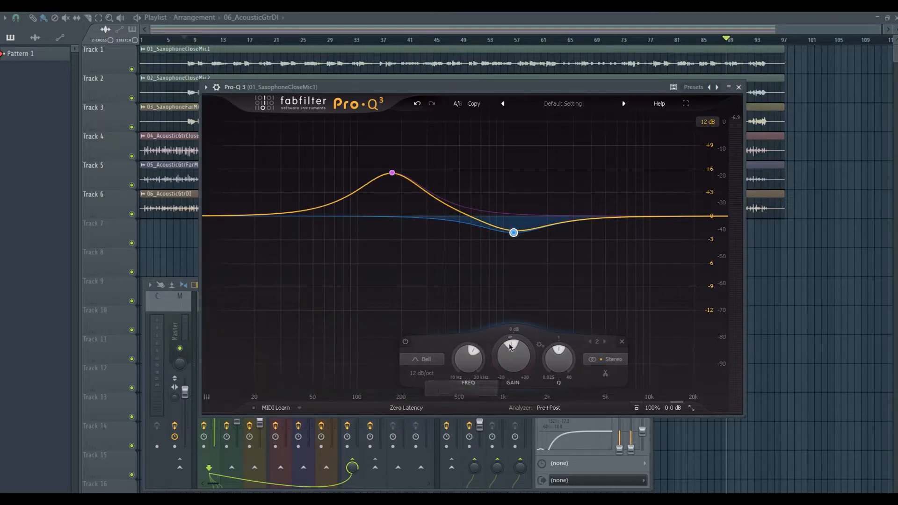
click(620, 343)
click(619, 343)
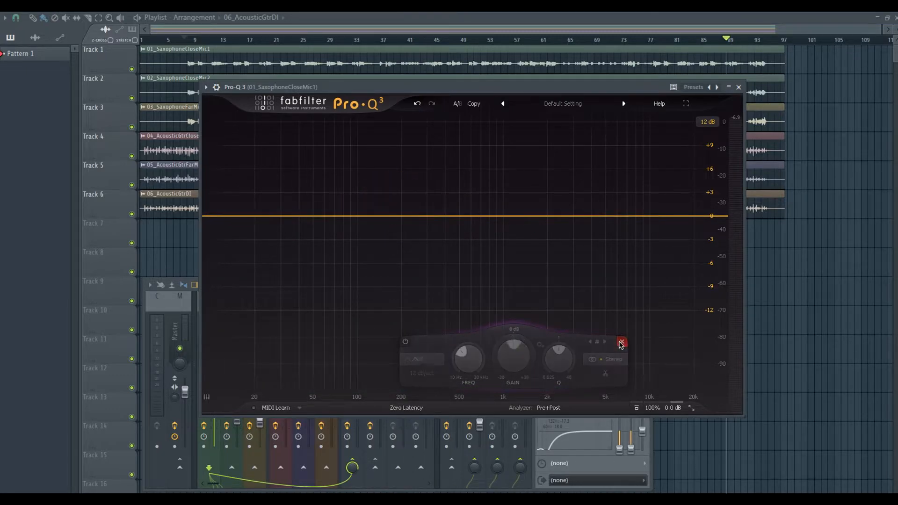
drag(482, 88, 453, 84)
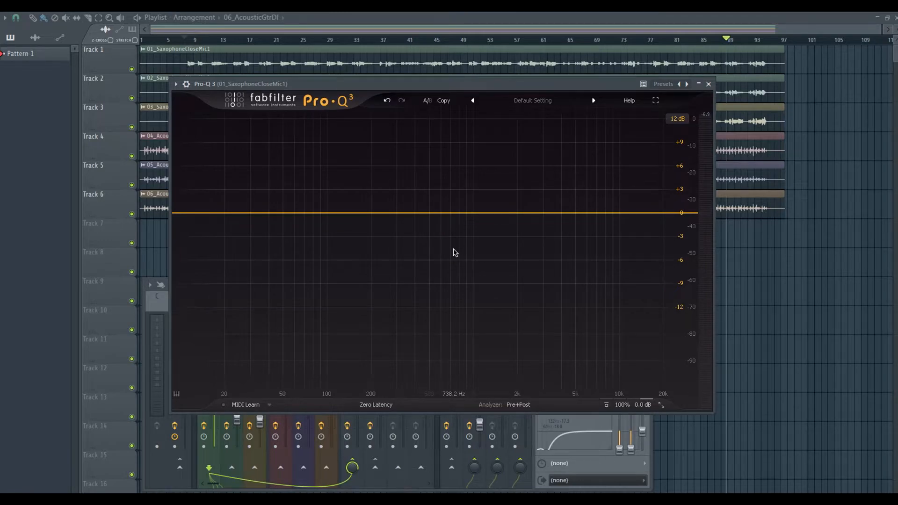
- Switch to Linear Phase, inspect its processing resolution setting, and switch back to Zero Latency on the flat curve
click(380, 407)
click(381, 437)
click(393, 406)
click(394, 406)
click(360, 404)
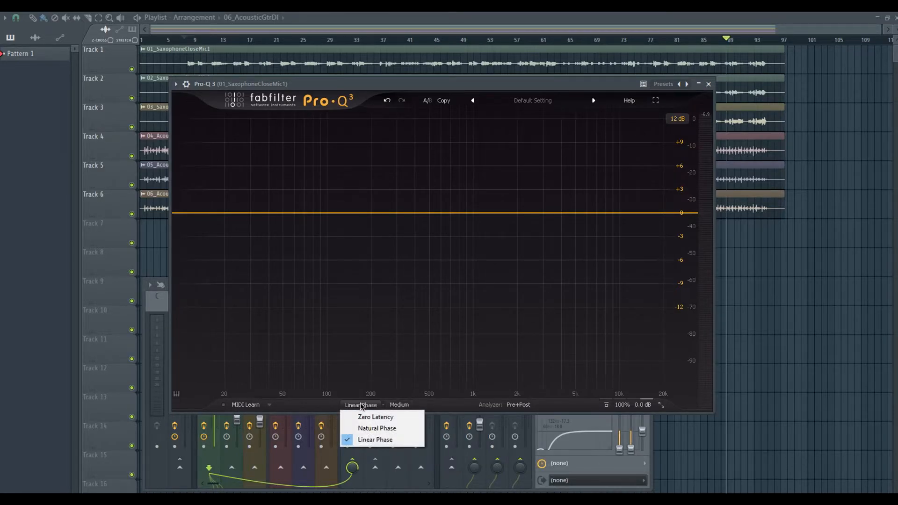
click(369, 416)
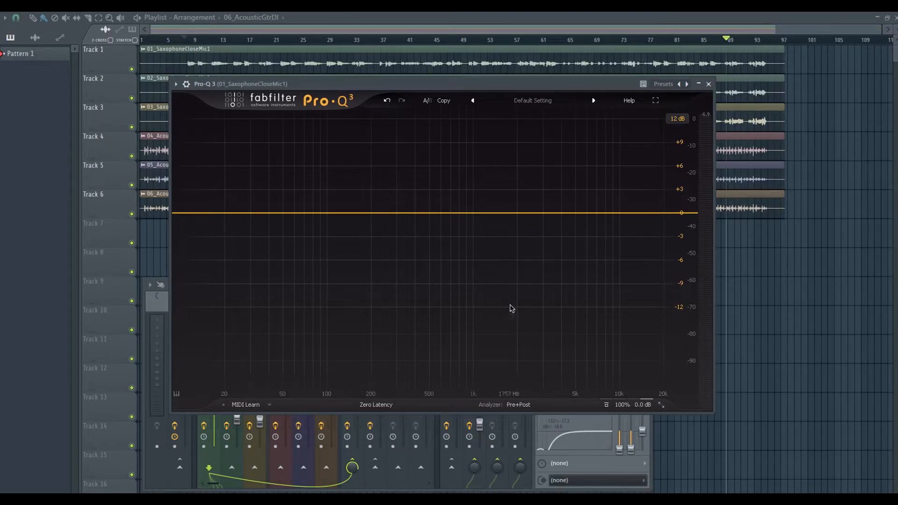
- Examine the analyzer options, switching the Pre and Post spectra off and on and reviewing the external spectrum sources
click(520, 405)
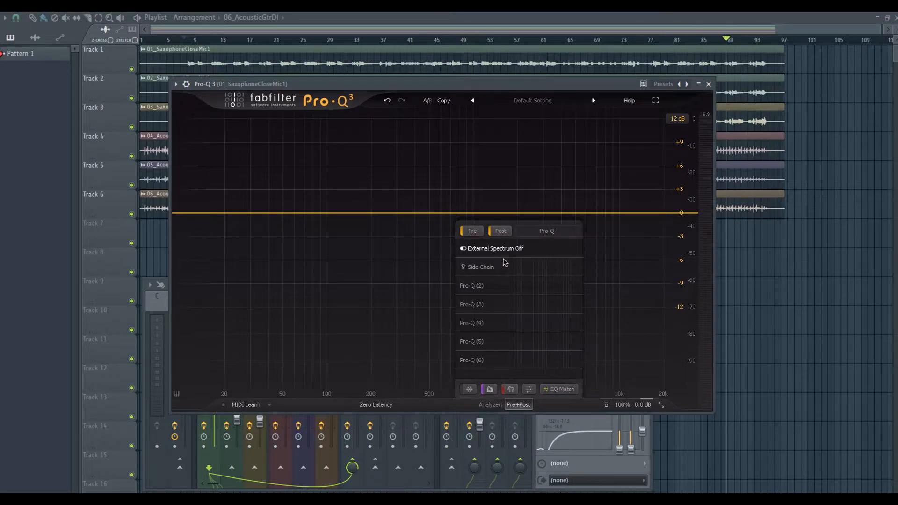
click(500, 232)
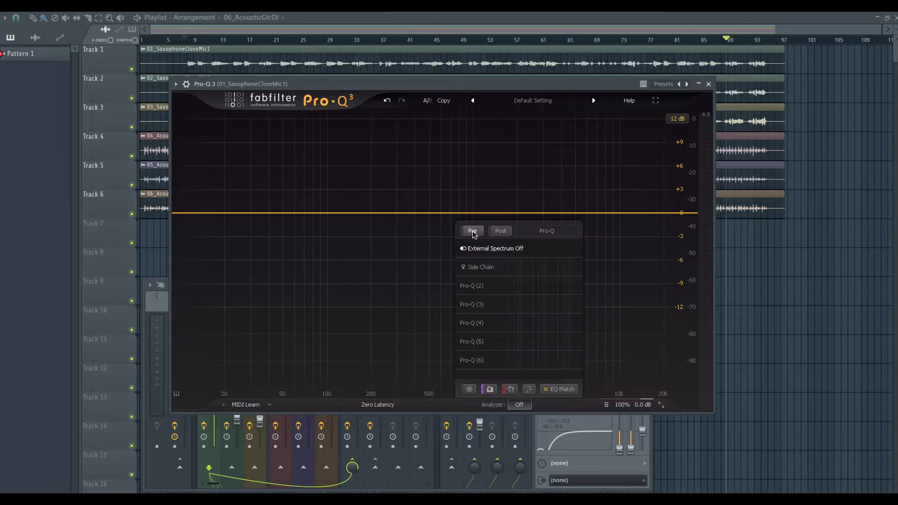
click(500, 231)
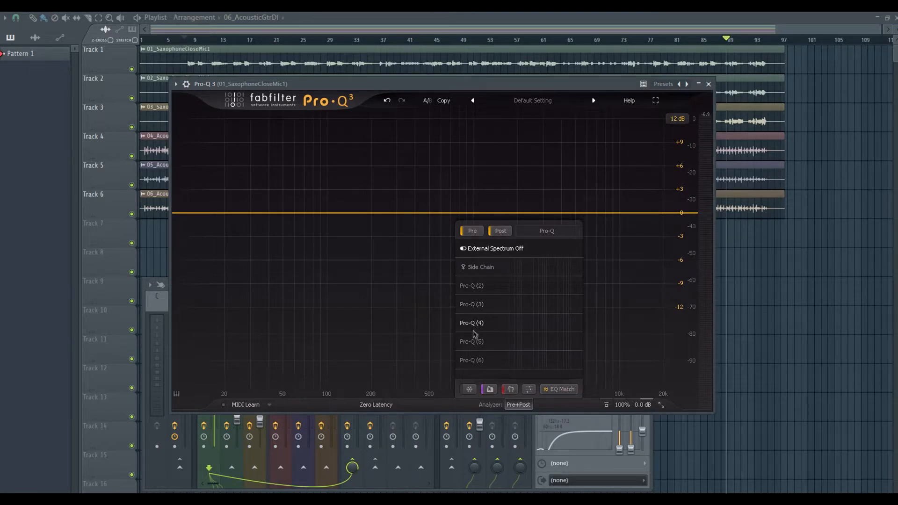
mouse_move(477, 361)
- Start playback from around bar 7 and reopen Pro-Q 3 on the 01_SaxophoneCloseMic1 mixer track
click(185, 39)
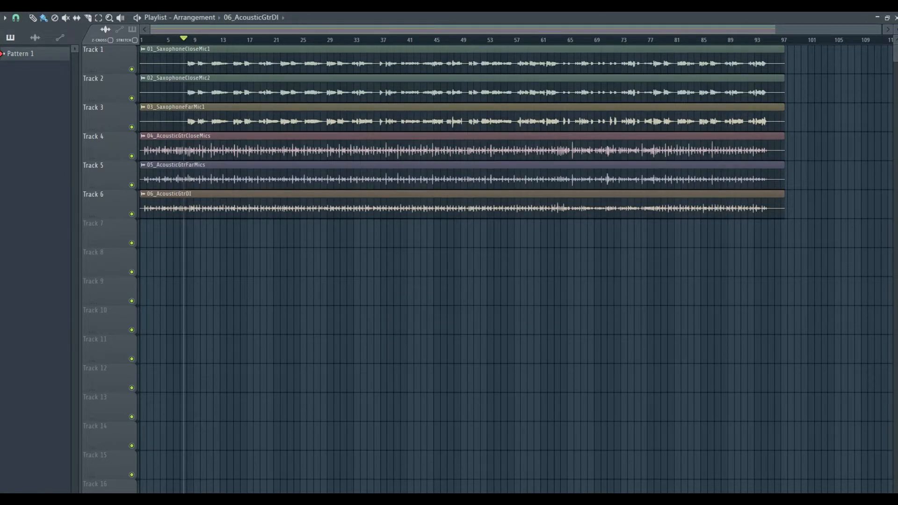
key(space)
key(F9)
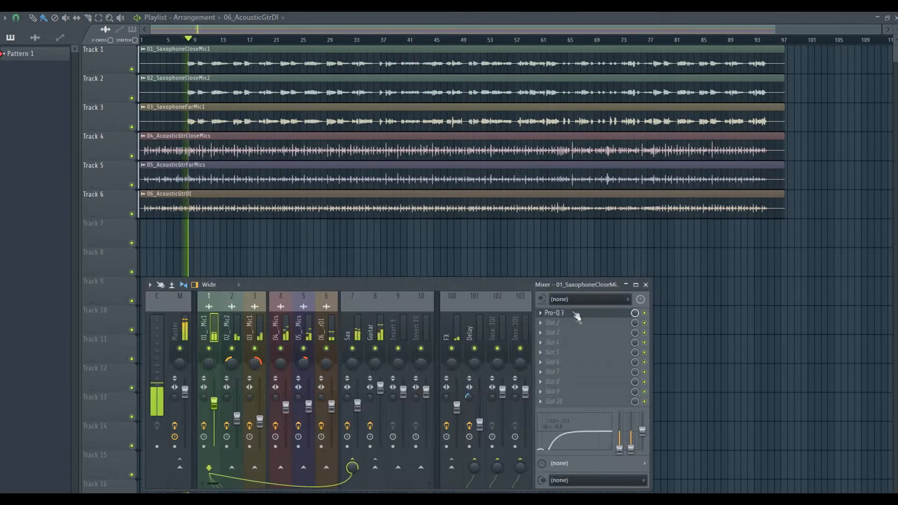
click(555, 313)
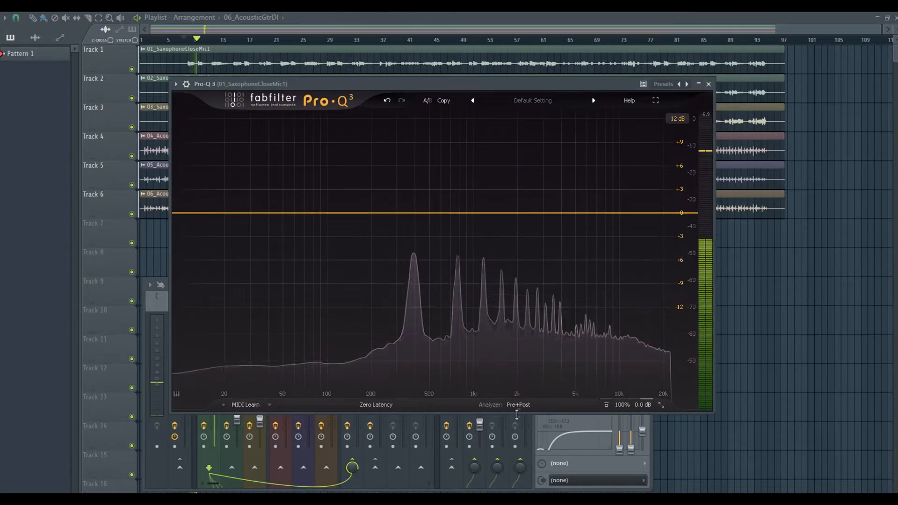
- Compare the analyzer's Pre and Post spectra during playback, leaving both enabled
click(522, 407)
click(472, 231)
click(500, 231)
click(473, 231)
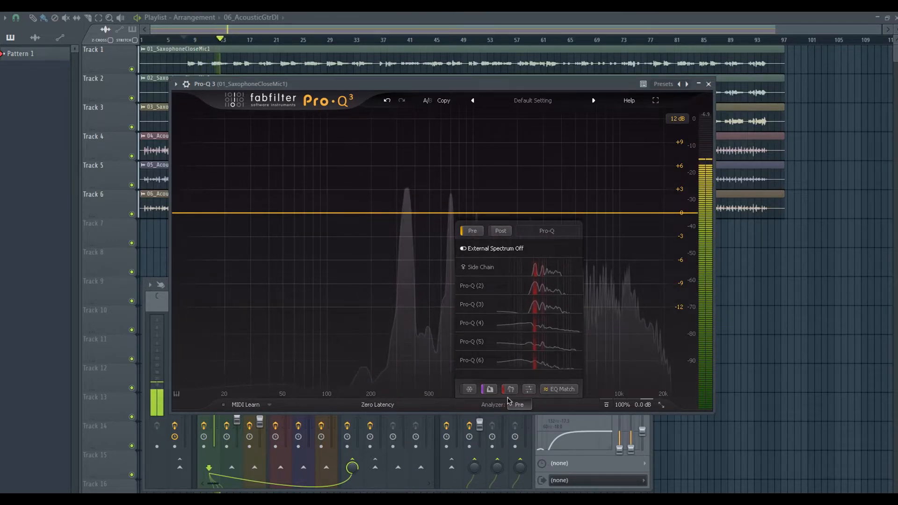
click(500, 231)
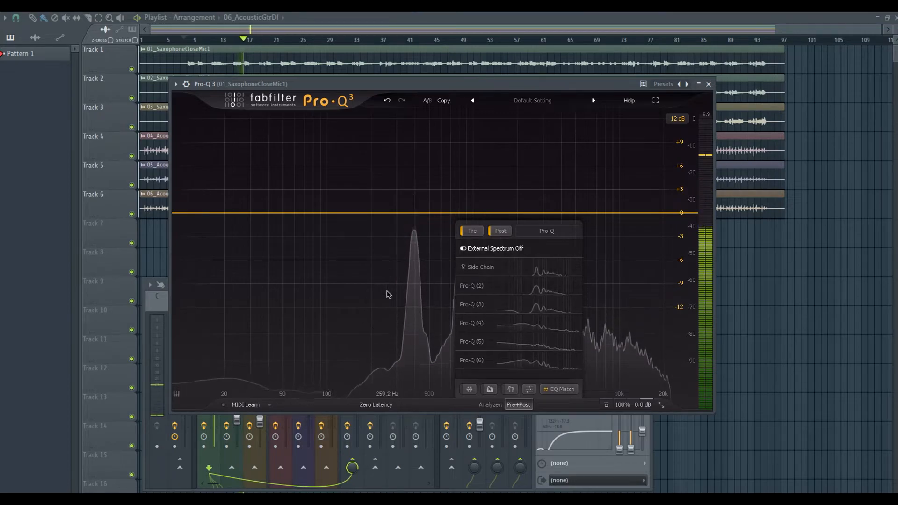
- Add a bell boost at 502.65 Hz with +19.81 dB and a low-shelf cut between 100 and 200 Hz
drag(396, 215, 418, 146)
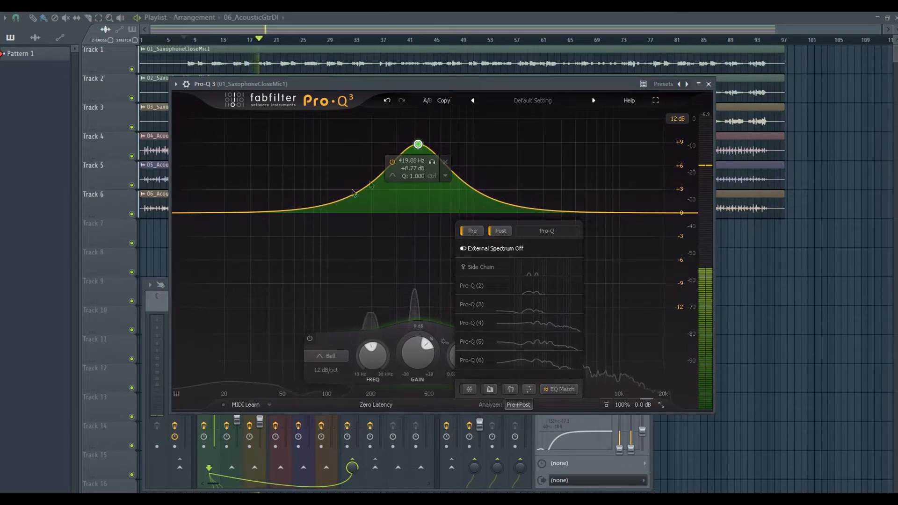
drag(245, 213, 305, 254)
drag(308, 297, 358, 313)
drag(417, 185, 429, 152)
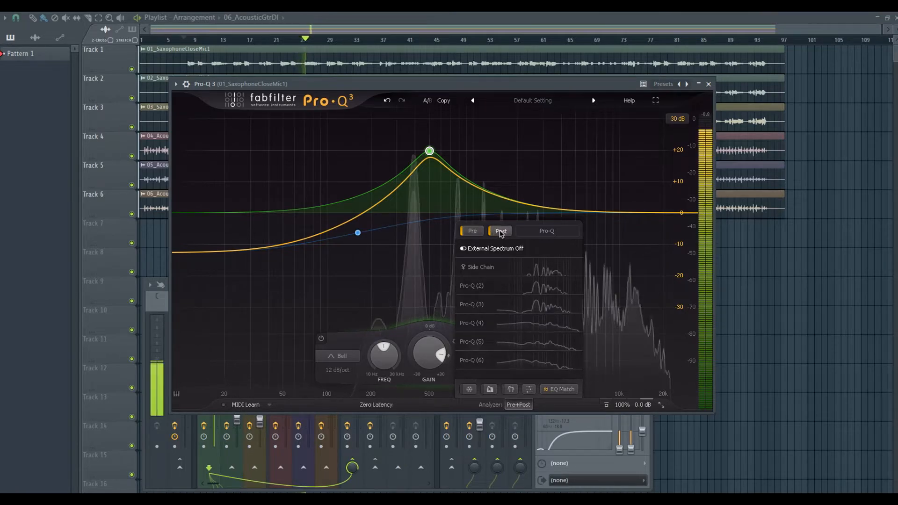
- Examine the Post spectrum with the EQ bands active, the external Pro-Q list, the analyzer settings and Spectrum Grab help
click(500, 231)
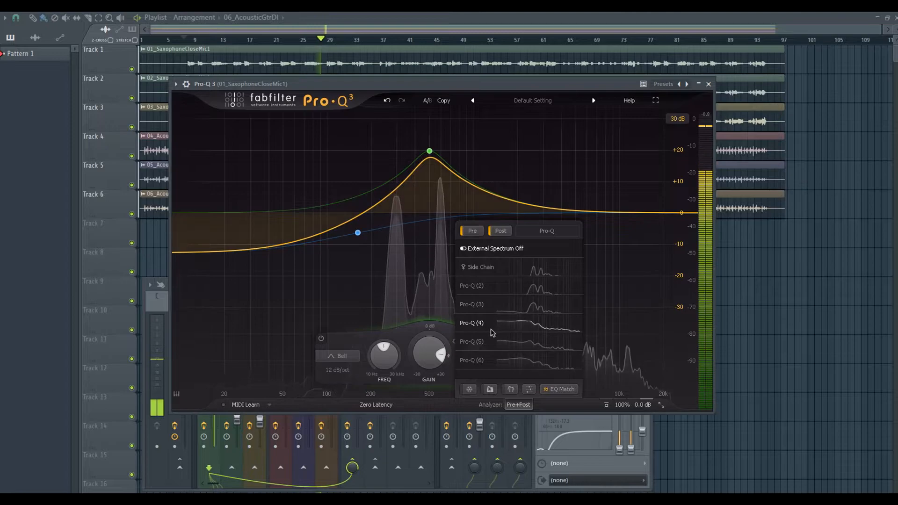
mouse_move(487, 344)
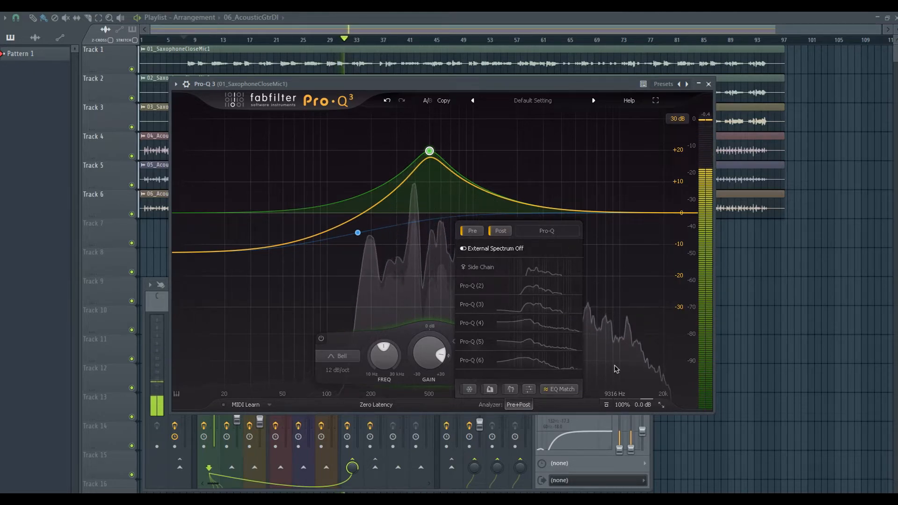
click(529, 389)
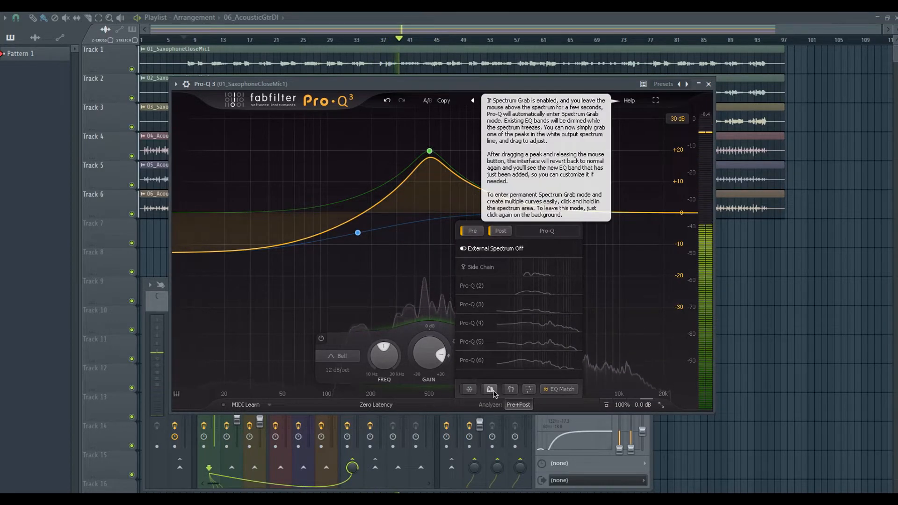
- Enable the analyzer's spectrum collision display and overlay Pro-Q (2) as the external spectrum during playback
click(510, 389)
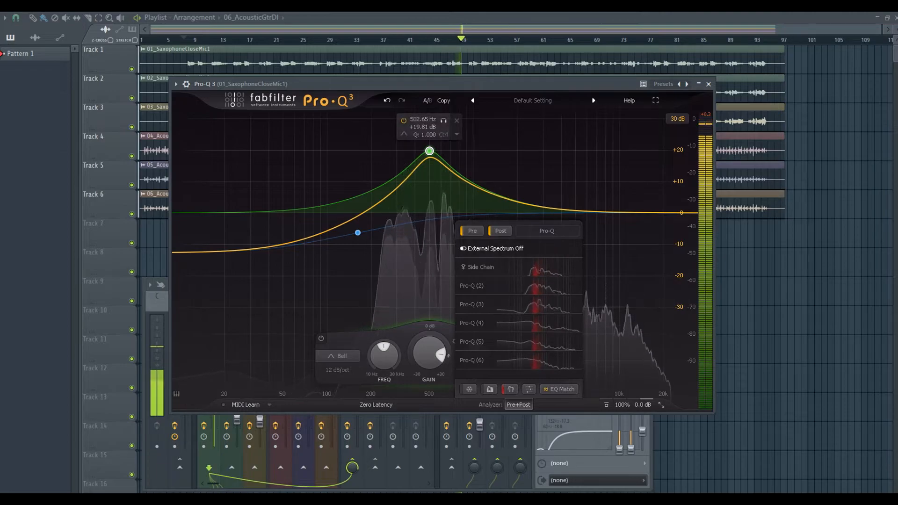
key(space)
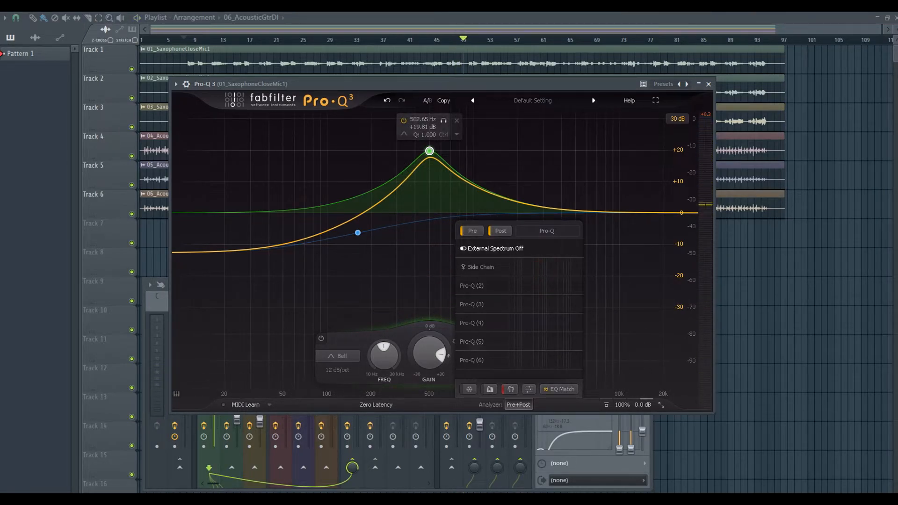
key(space)
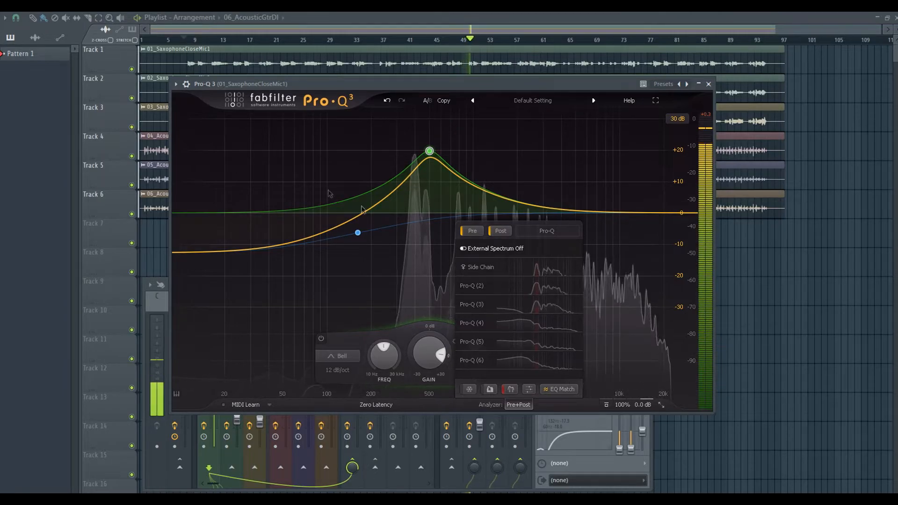
mouse_move(538, 333)
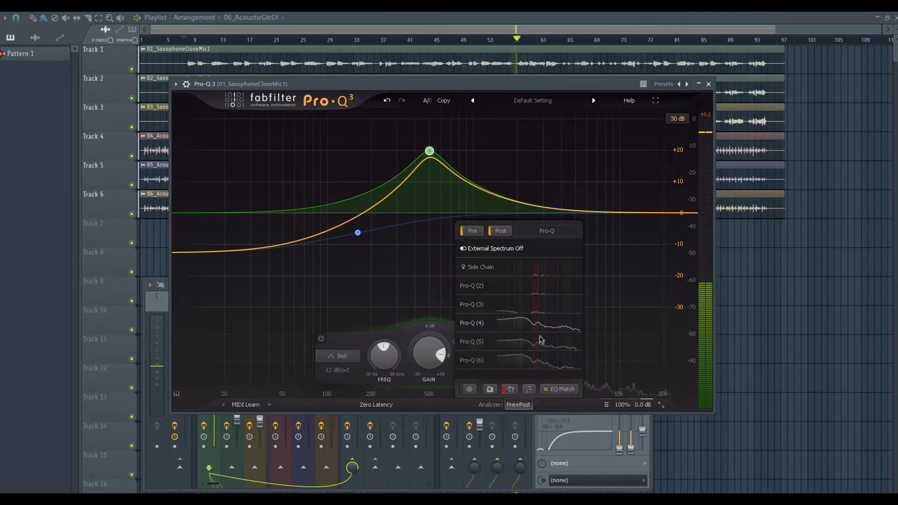
mouse_move(507, 372)
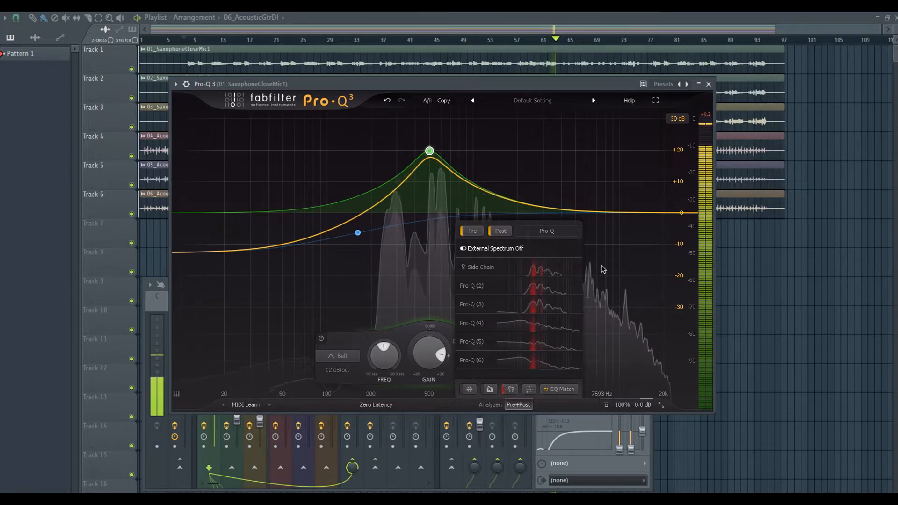
click(529, 288)
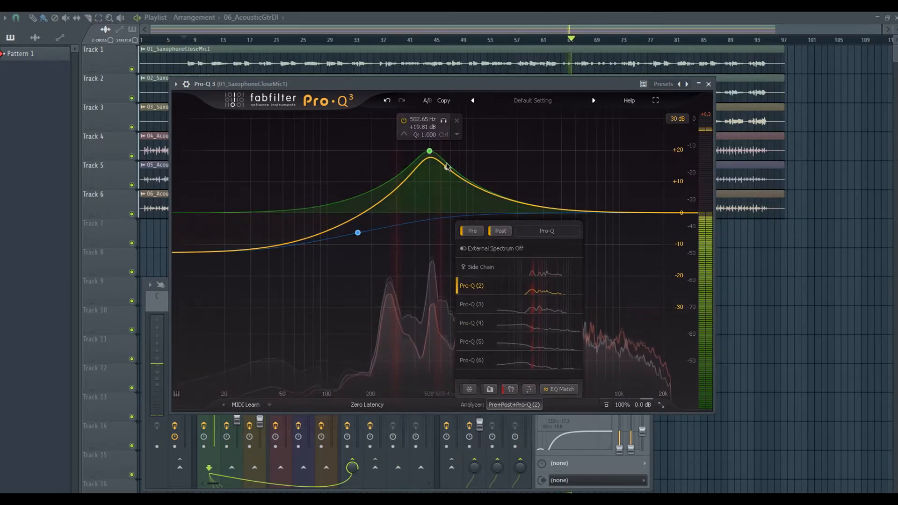
- Turn the bell boost into a cut of about -11 dB near 200 Hz and adjust its Q
drag(428, 155, 385, 285)
drag(387, 248, 370, 279)
scroll(385, 249, down, 2)
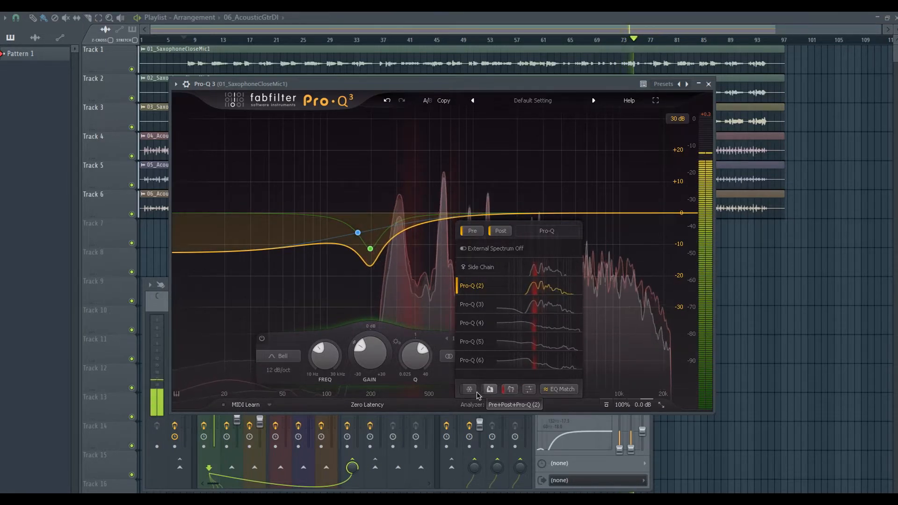
- Replace the collision display with Spectrum Grab, pull the 8.4 kHz peak into a narrow cut of about -2 dB, and stop playback
click(510, 389)
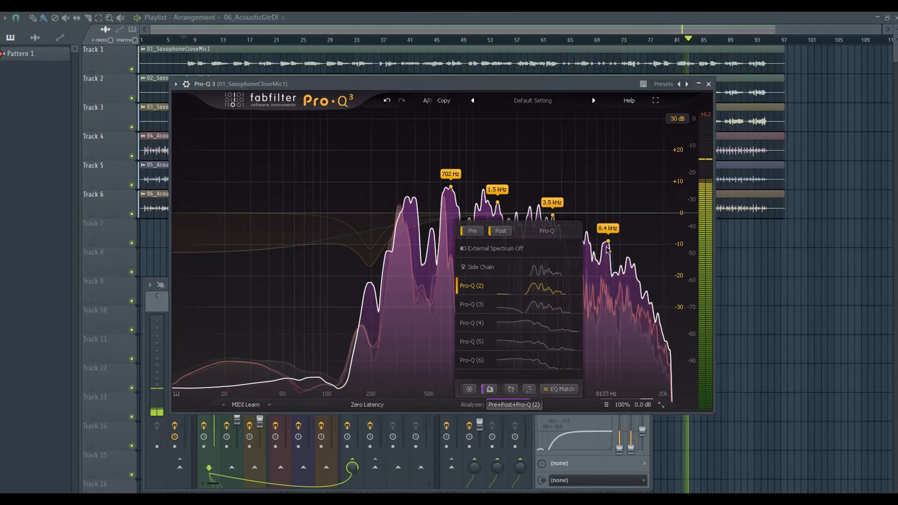
drag(607, 240, 607, 219)
key(space)
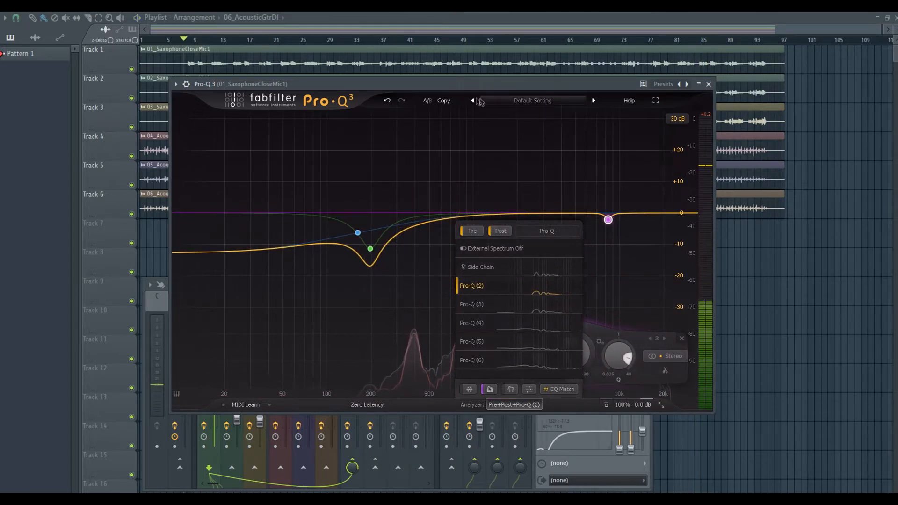
- Clear the EQ bands by reloading the Default Setting preset
click(472, 101)
click(594, 101)
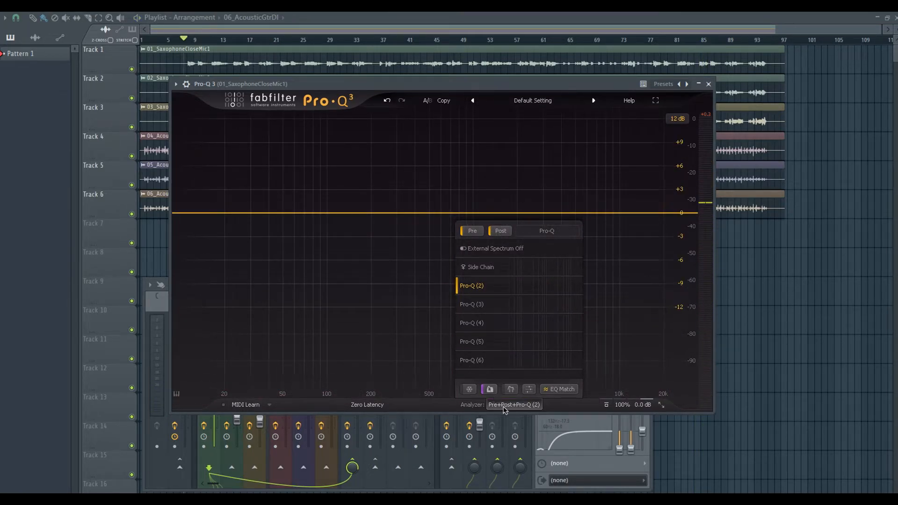
- Restart playback, enter permanent Spectrum Grab mode and pull the 702 Hz peak down to a lower frequency and level
key(space)
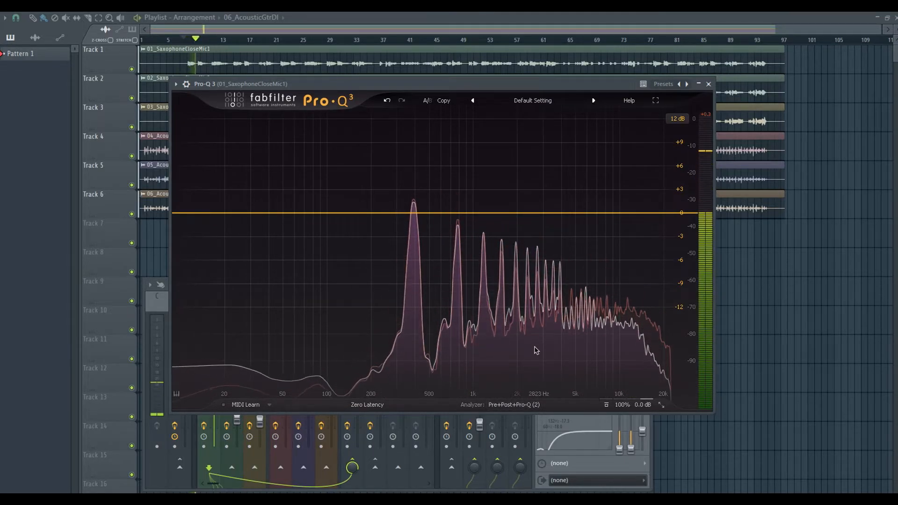
drag(495, 350, 493, 345)
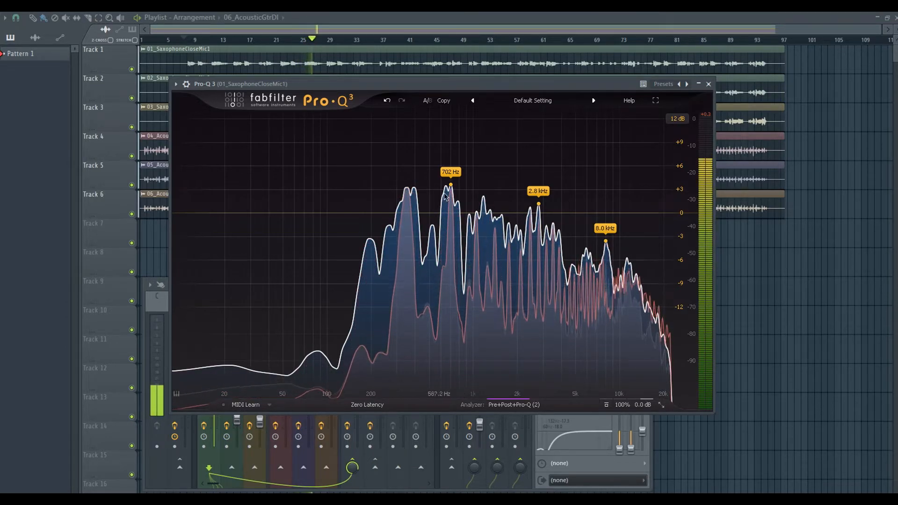
drag(450, 186, 411, 261)
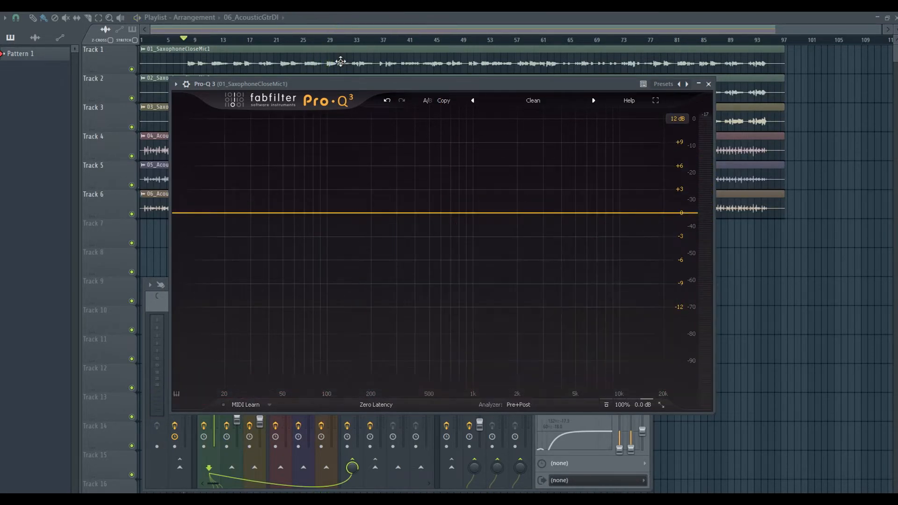
- Examine the analyzer's external spectrum sources while the track plays, then close the analyzer settings and stop playback
click(520, 404)
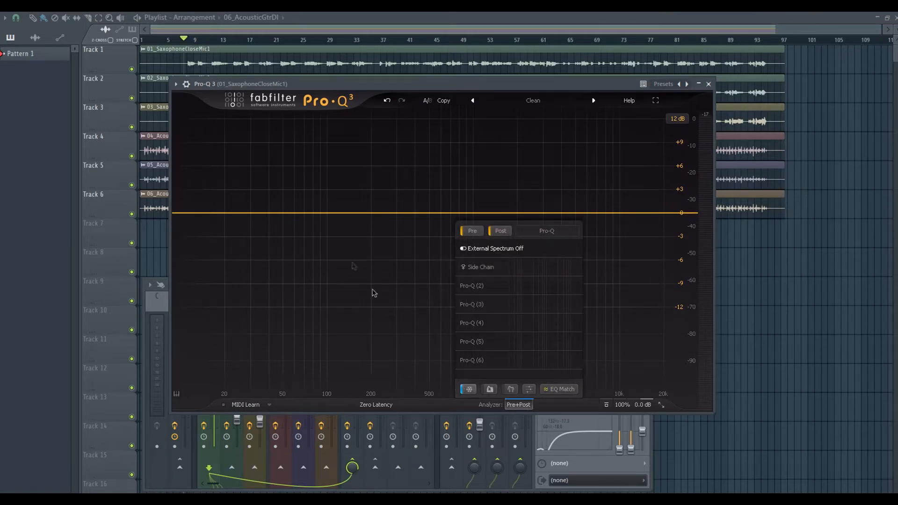
key(space)
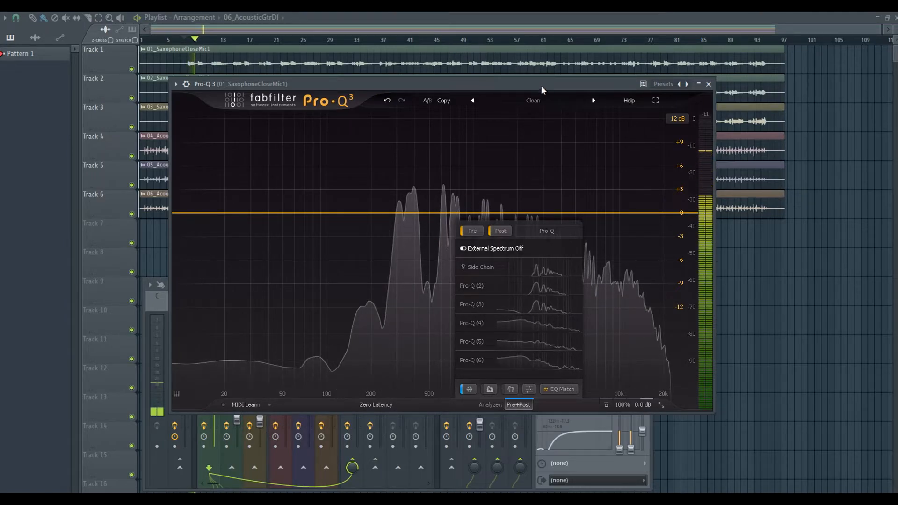
click(518, 405)
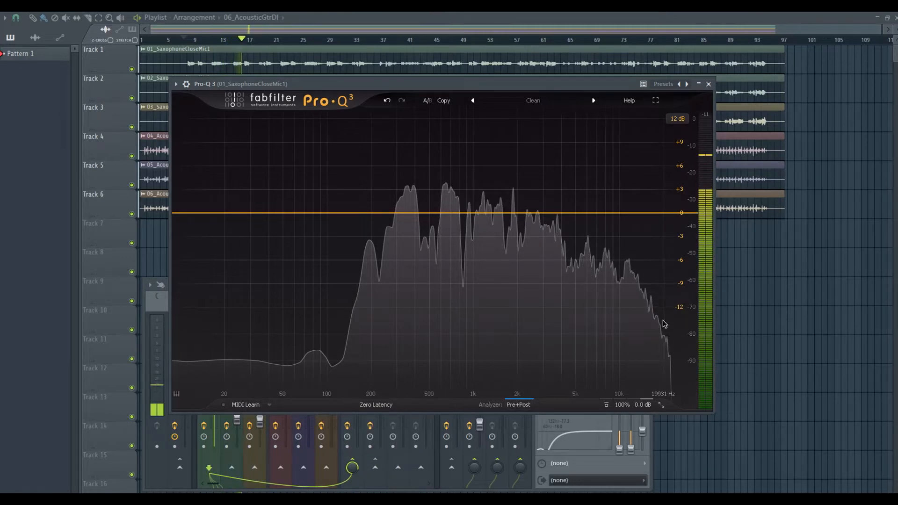
key(space)
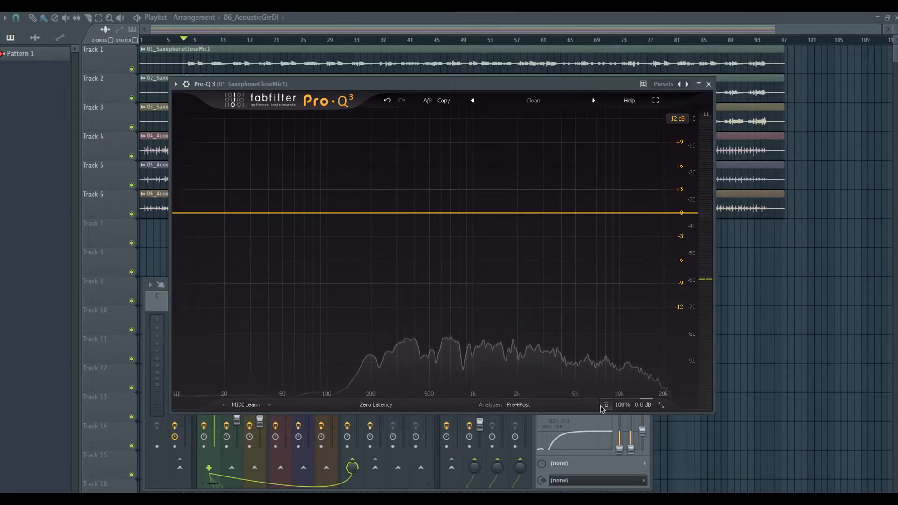
- Load the Guitar Repair preset from the dynamic instrument presets
click(522, 102)
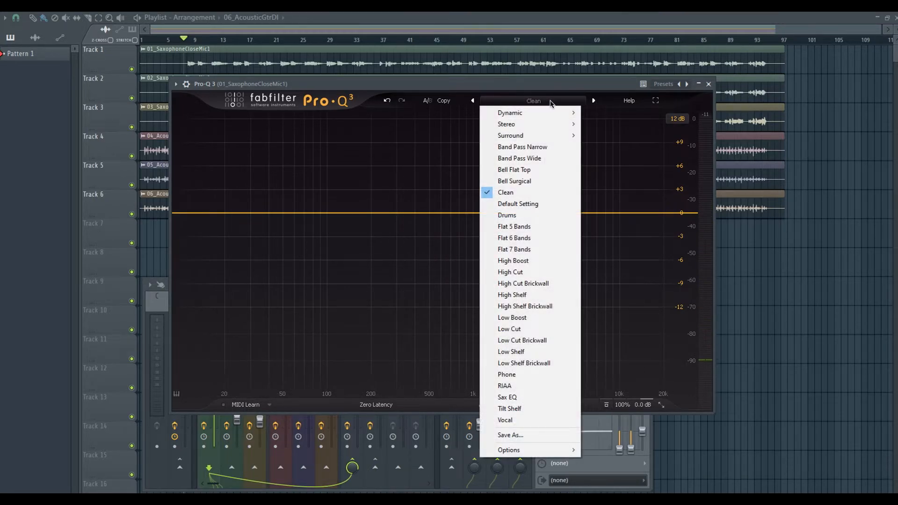
mouse_move(555, 115)
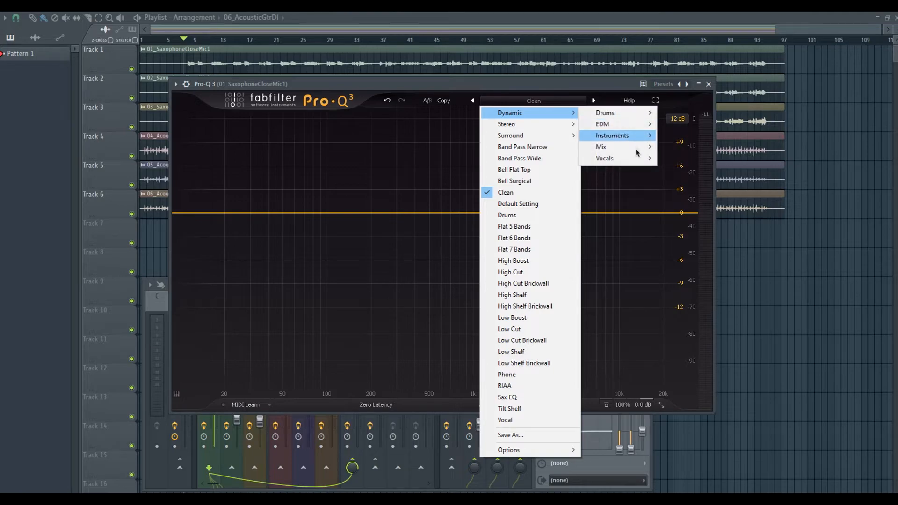
mouse_move(637, 136)
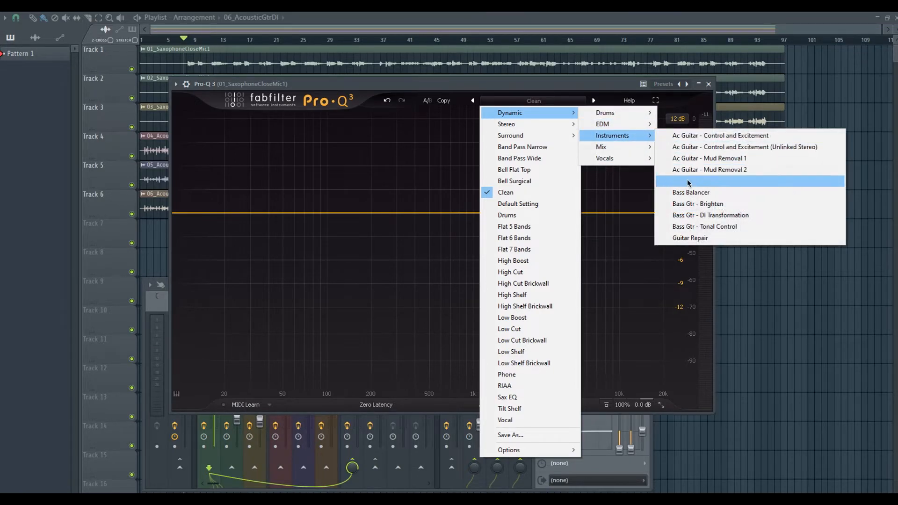
click(746, 239)
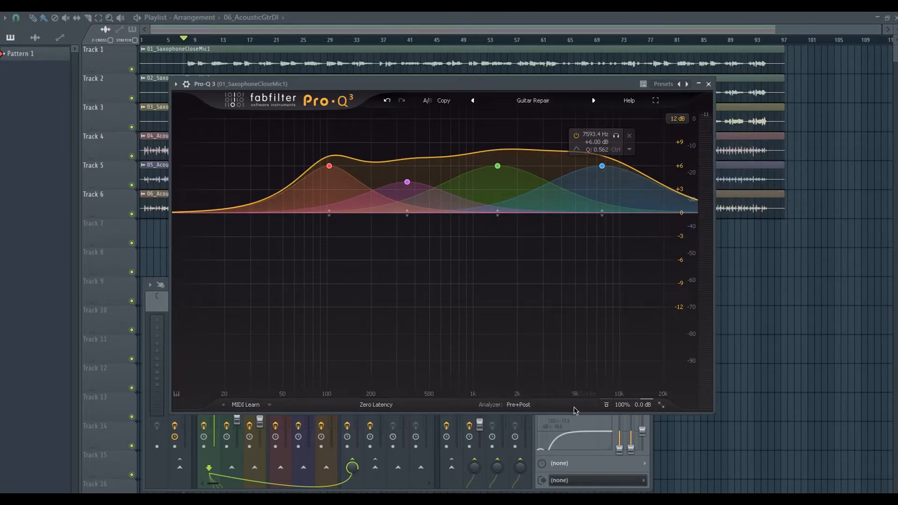
- Play the track with the whole EQ bypassed and re-enabled for comparison, then reload the Clean preset
key(space)
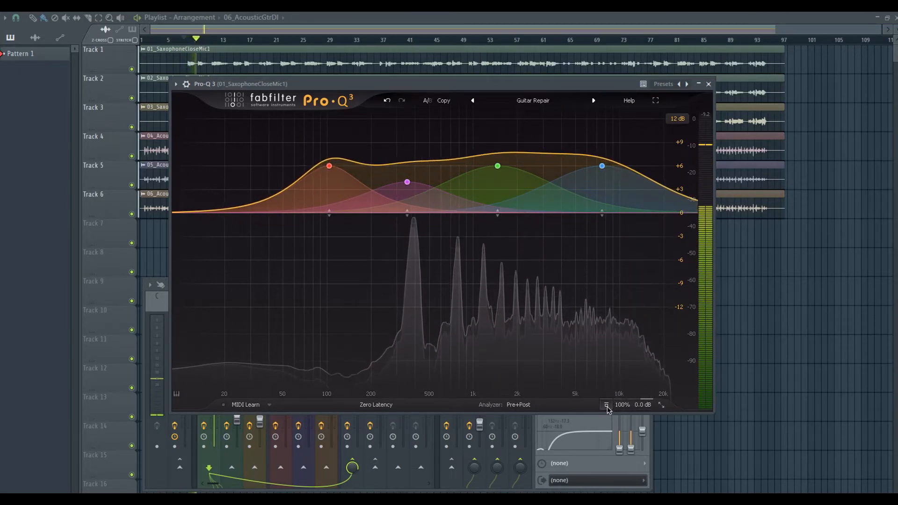
click(607, 408)
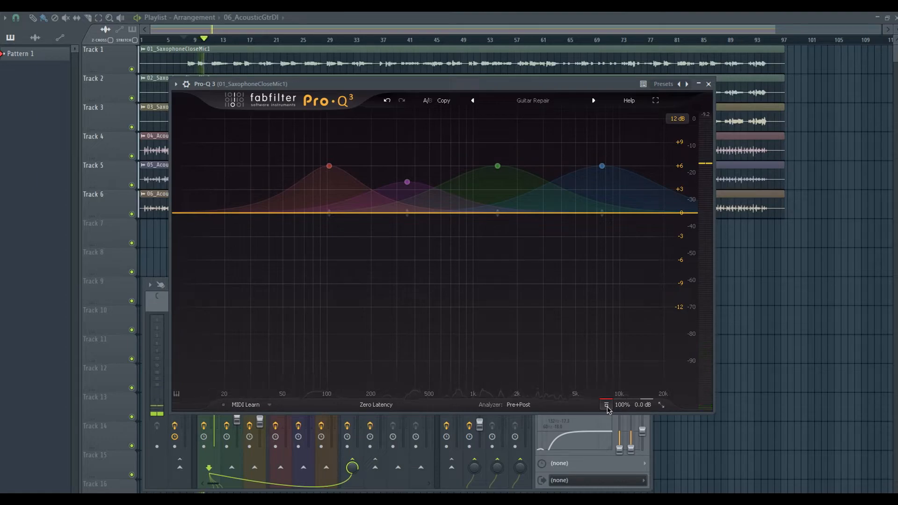
click(606, 405)
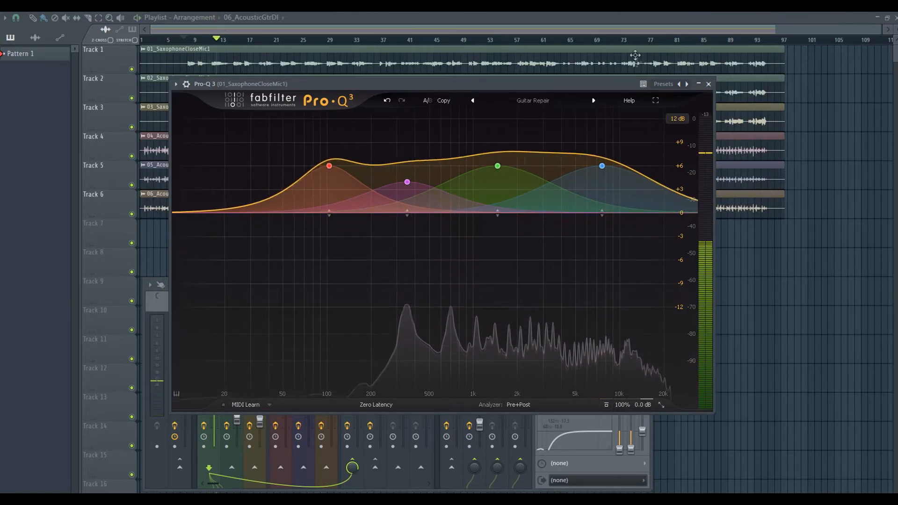
click(533, 100)
click(531, 192)
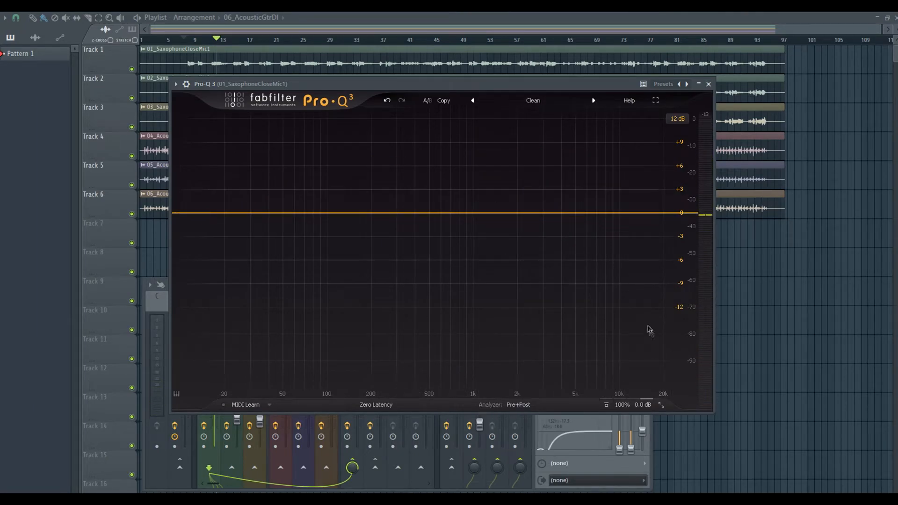
- Add two low-frequency cuts of about -1 and -2.7 dB, and boosts of about +3 dB near 255 Hz and 2.9 kHz
mouse_move(616, 408)
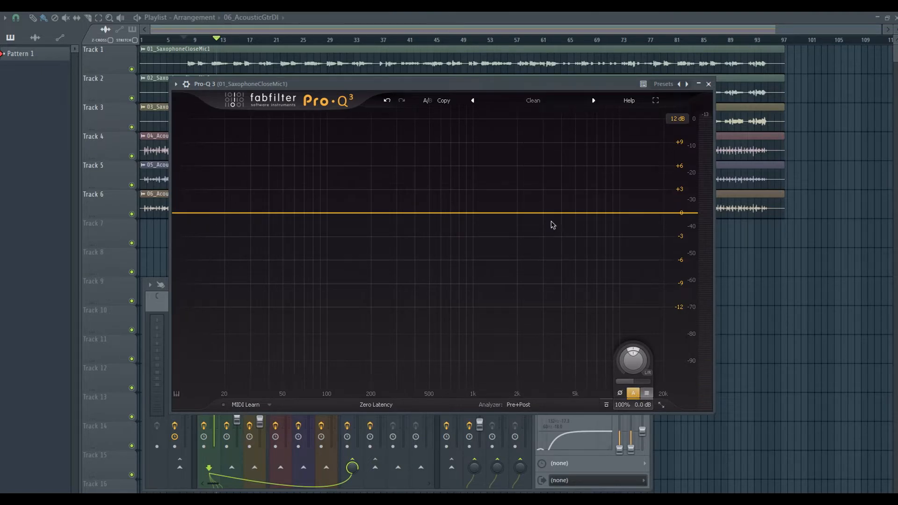
drag(554, 215, 539, 187)
drag(292, 214, 256, 221)
drag(196, 214, 195, 233)
drag(388, 214, 386, 189)
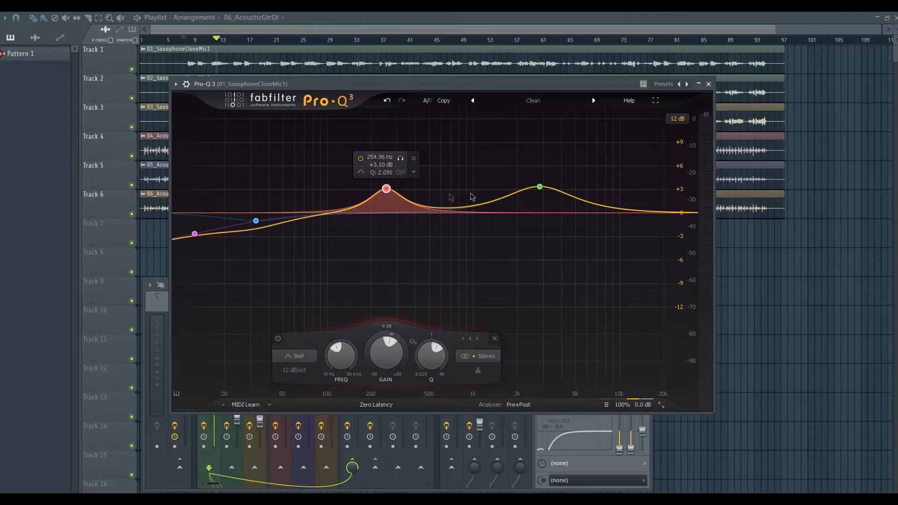
- Start playback and raise the 2.9 kHz bell to about +8.8 dB
key(space)
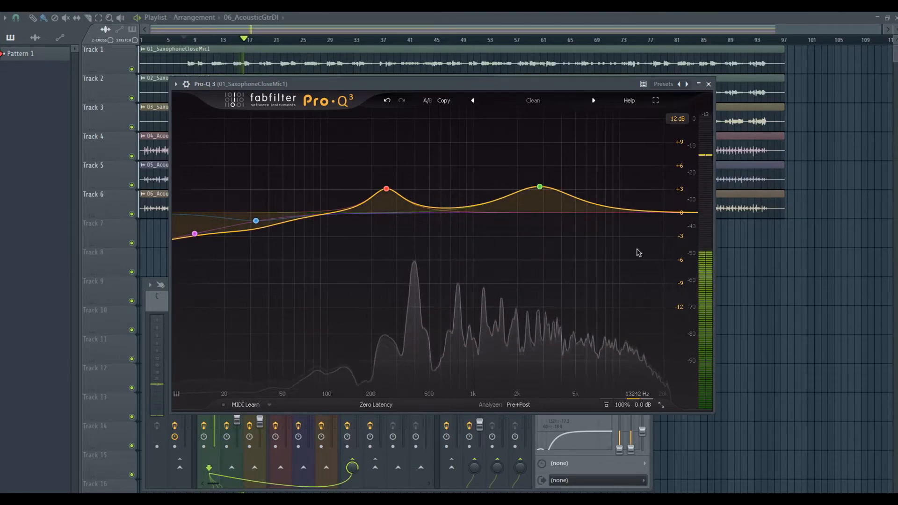
mouse_move(535, 184)
drag(535, 182, 542, 147)
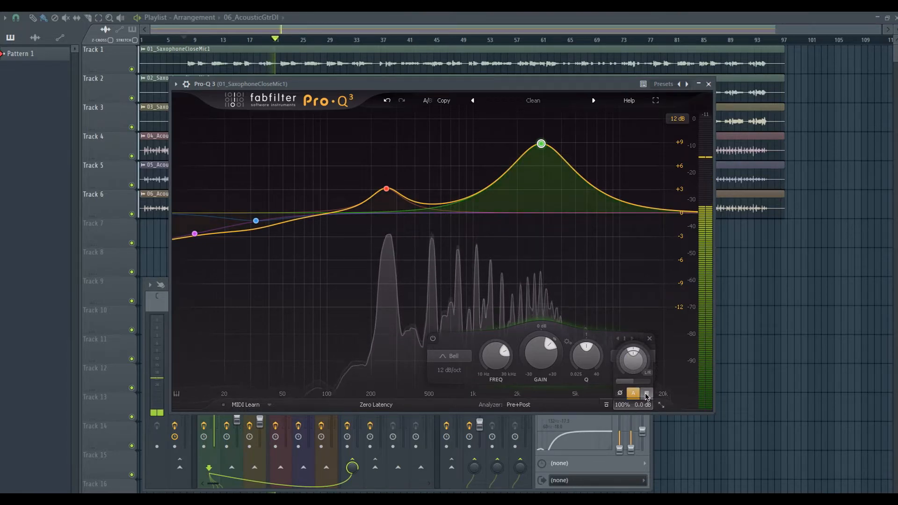
- Toggle the output level meter several times, leave it hidden, and switch auto gain off
click(647, 394)
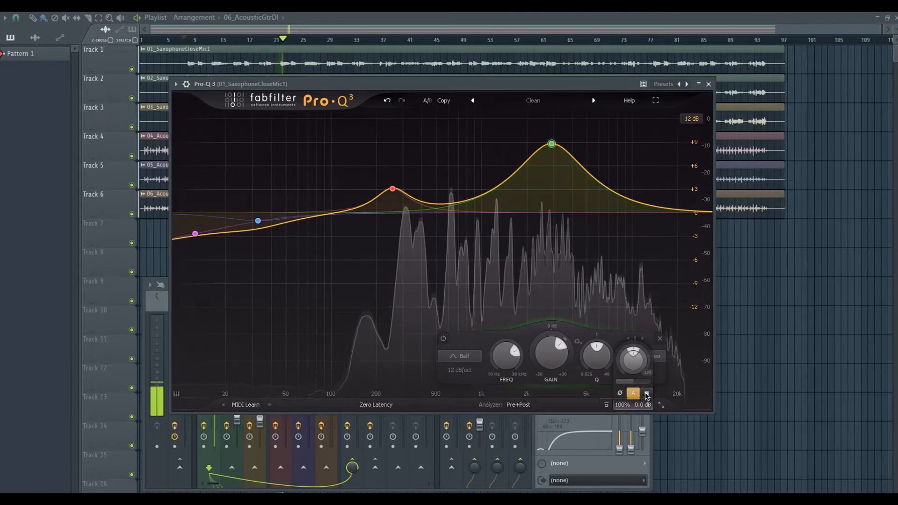
click(646, 395)
click(646, 394)
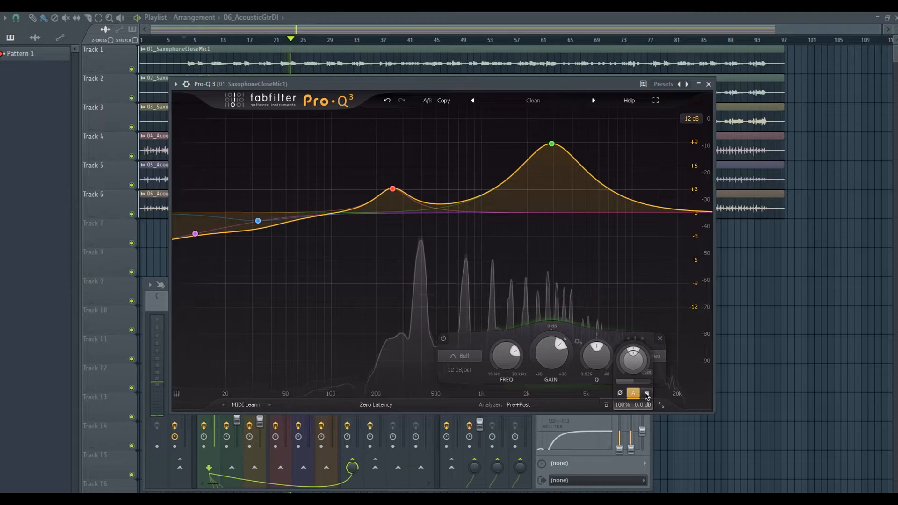
click(646, 395)
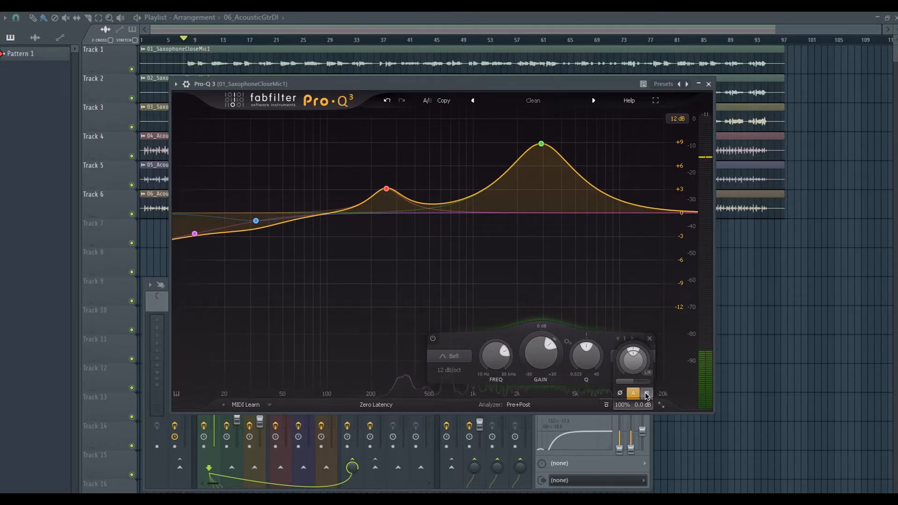
click(647, 394)
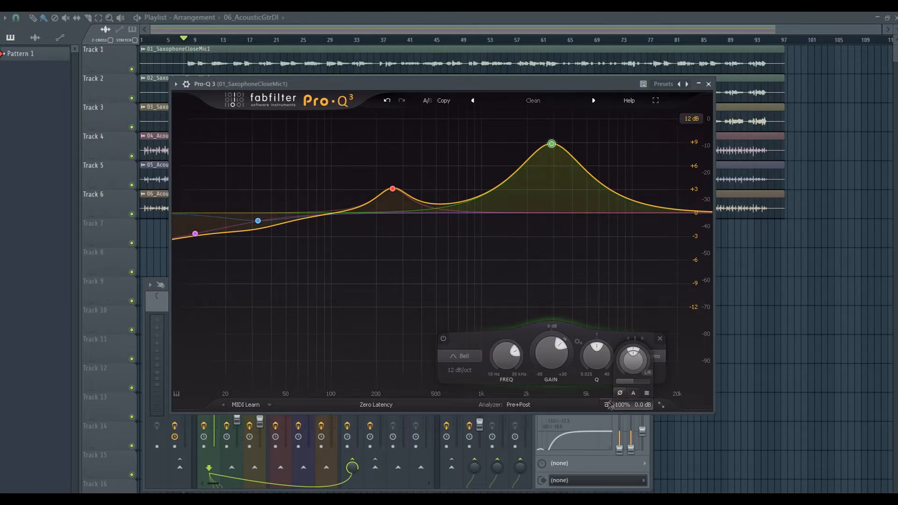
- Step through the presets to Default Setting and move the plugin window to uncover more of the mixer and tracks
mouse_move(555, 138)
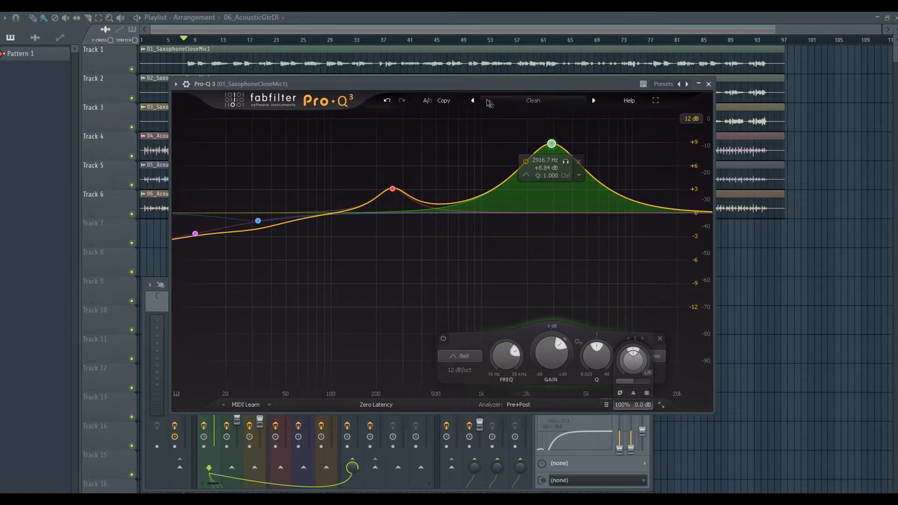
click(472, 101)
click(593, 101)
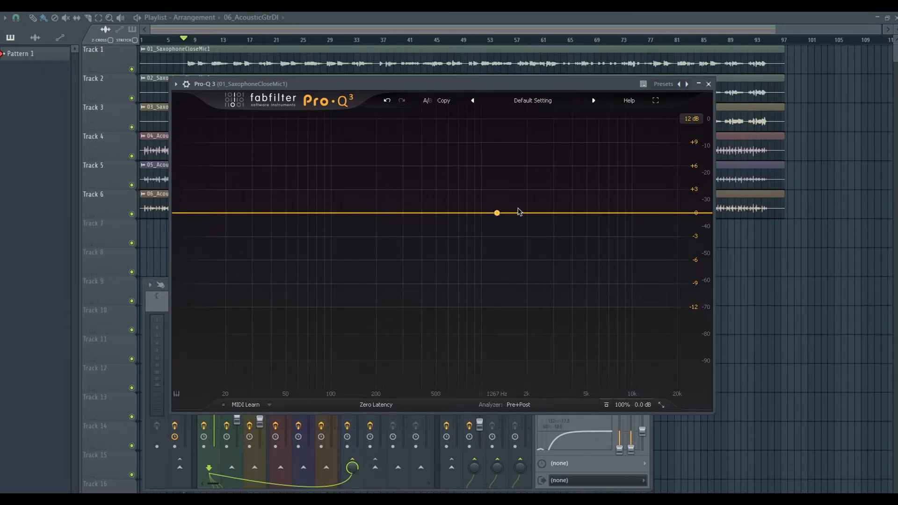
drag(415, 84, 464, 101)
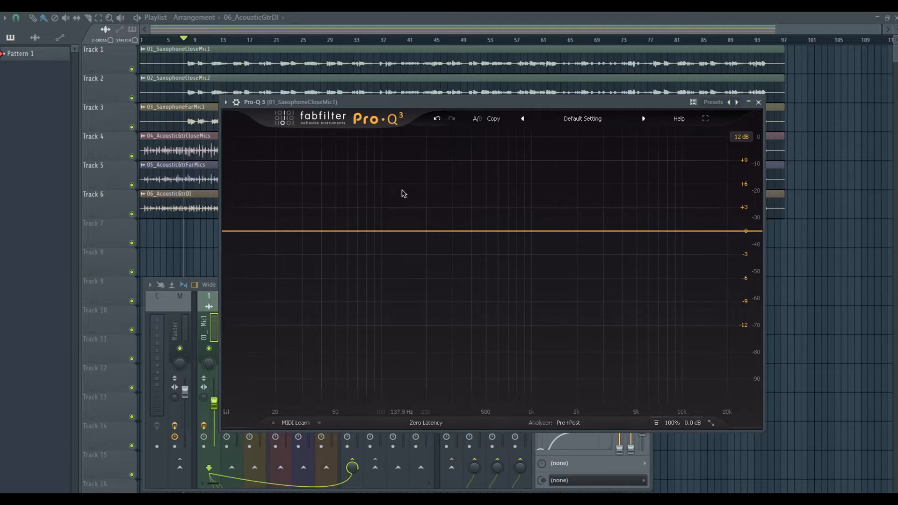
- Start playback and add a bell cut of about -1.8 dB near 132 Hz and a low shelf cut of about -2.3 dB
key(space)
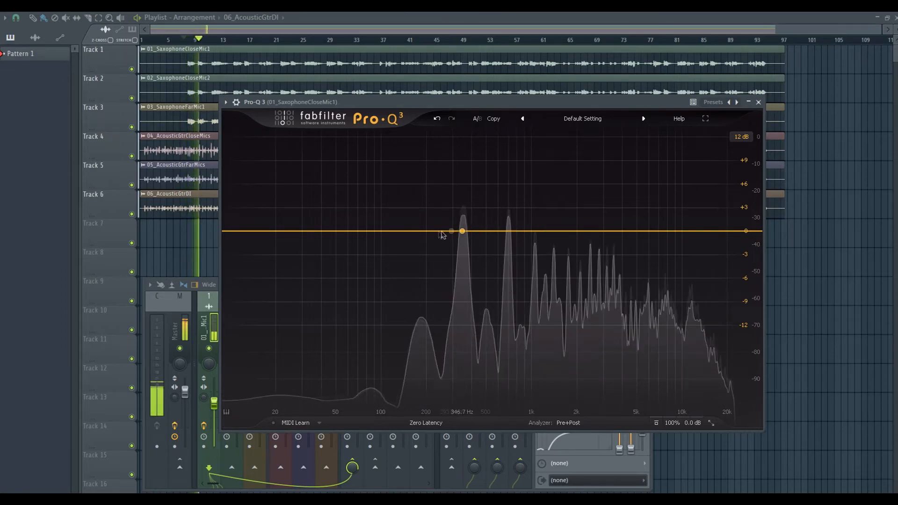
click(399, 245)
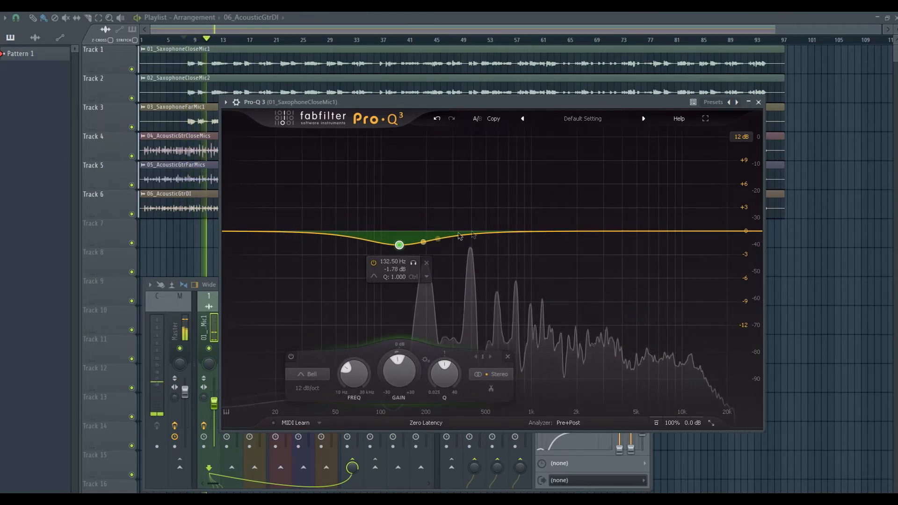
drag(255, 232, 249, 248)
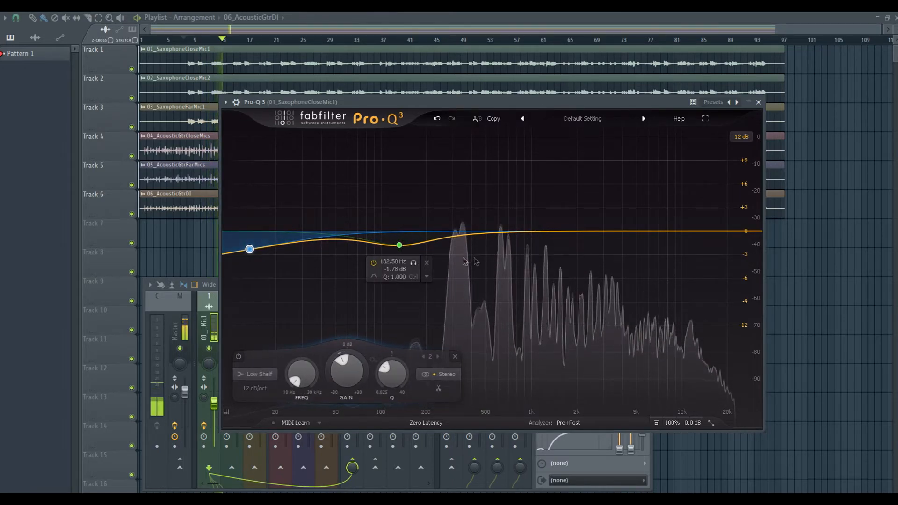
- Try a narrow dynamic bell boost of about +6 dB near 660 Hz with a threshold around -31 dB, then delete it and stop playback
drag(539, 231, 505, 206)
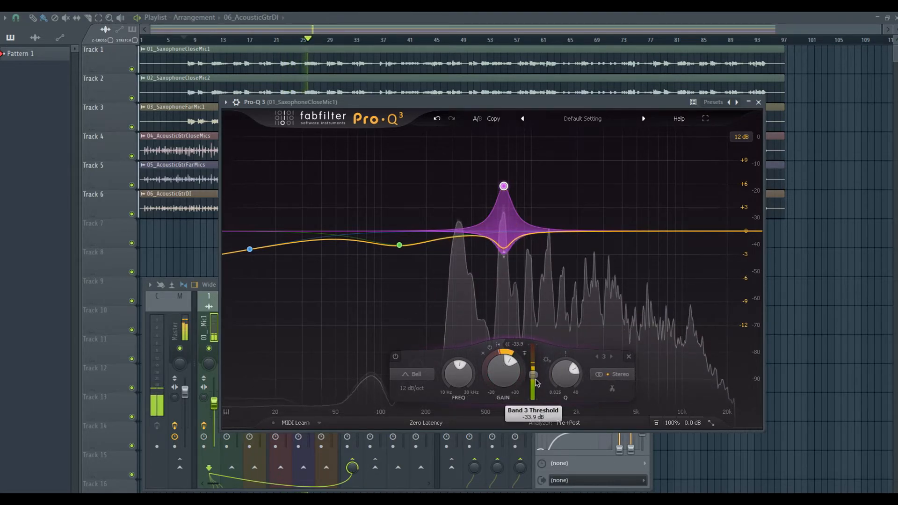
drag(536, 380, 534, 379)
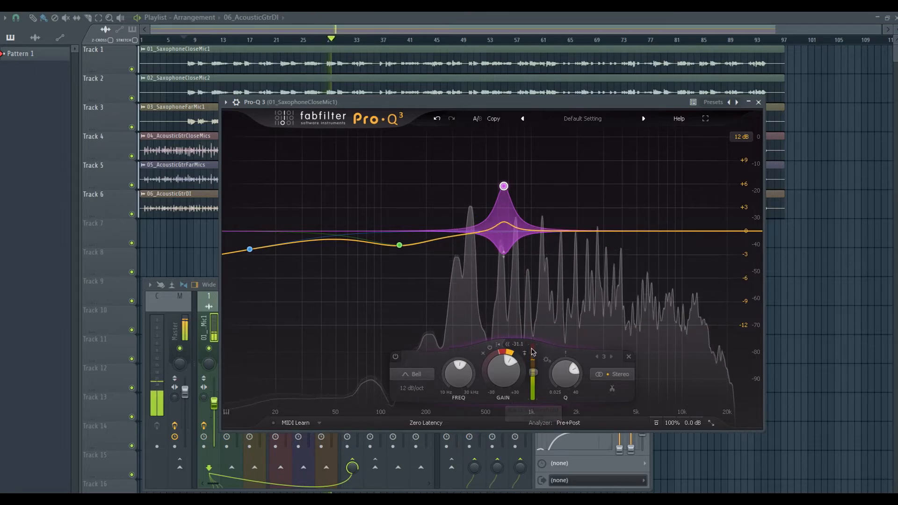
click(628, 357)
key(space)
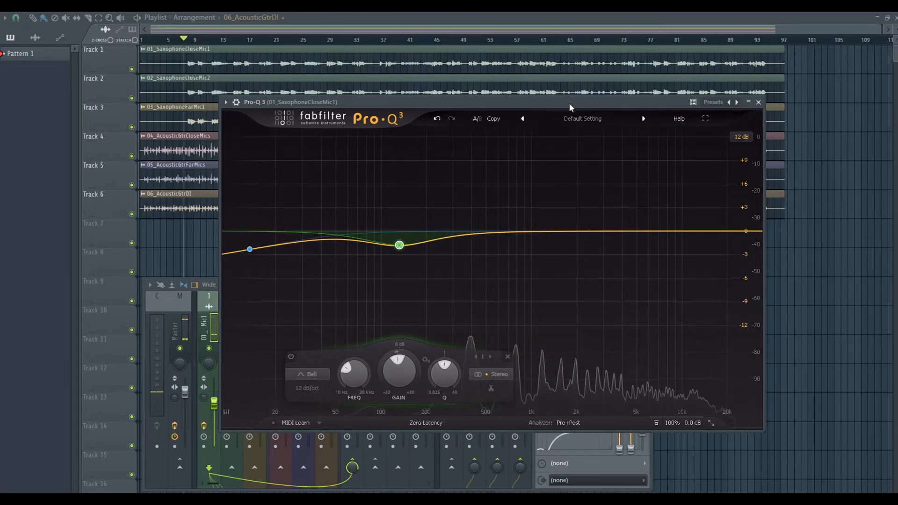
- Browse the preset list, examining the Dynamic subcategories for drums, EDM, instruments, mix and vocals, plus the Surround presets
click(578, 118)
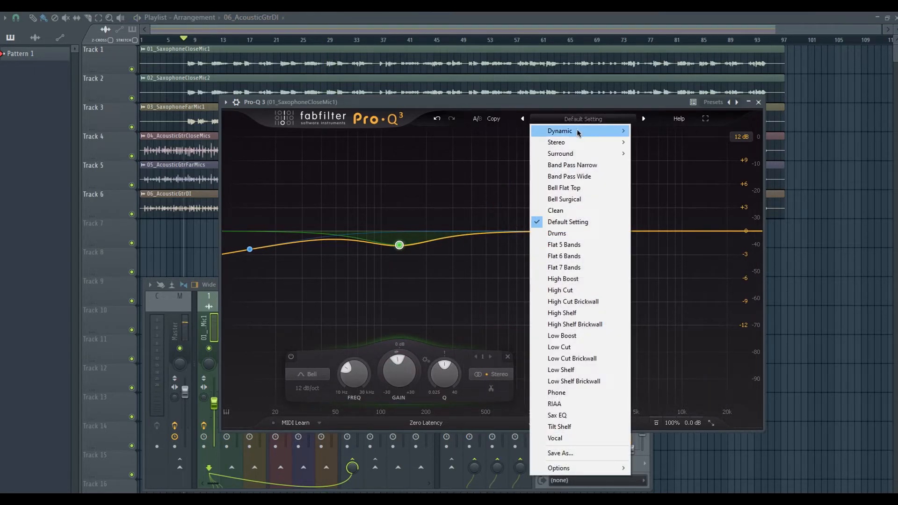
mouse_move(582, 130)
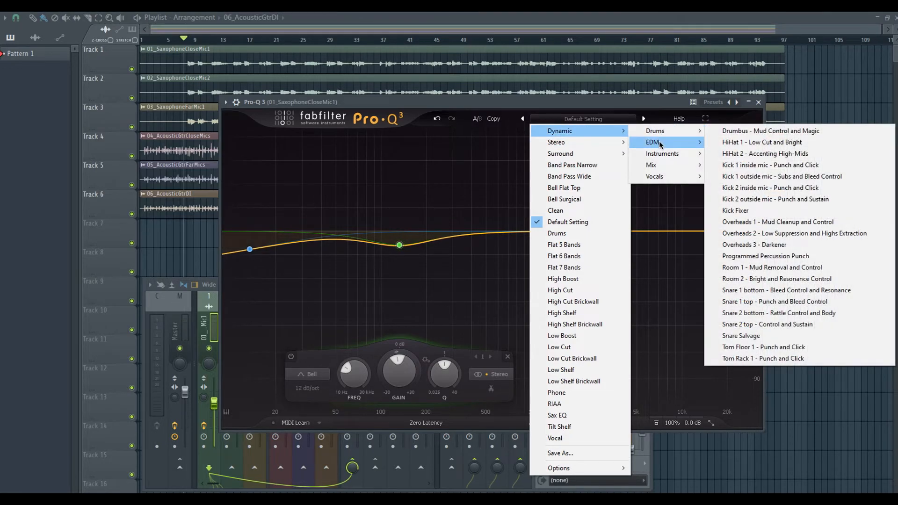
mouse_move(658, 153)
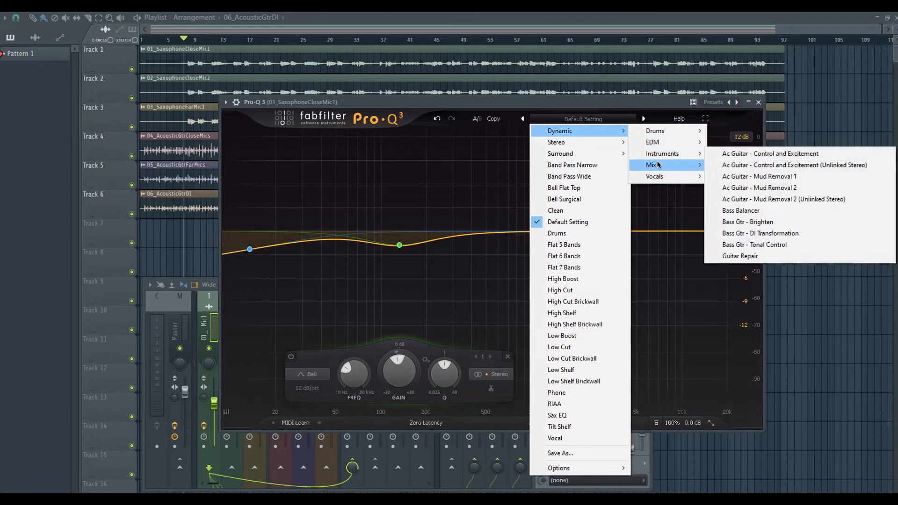
mouse_move(660, 176)
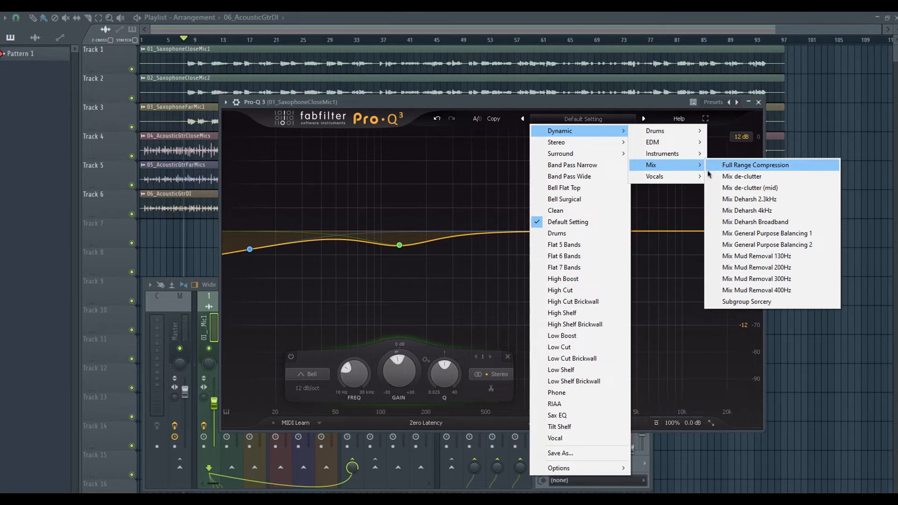
mouse_move(688, 145)
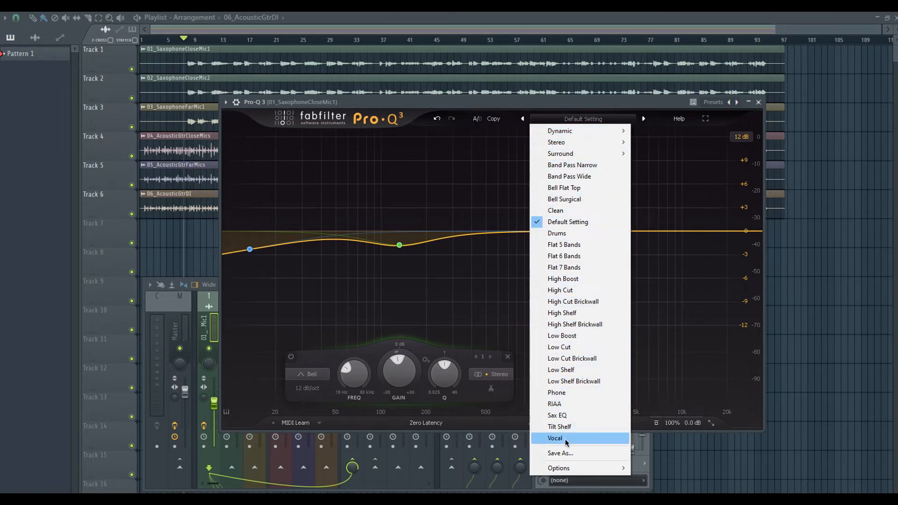
mouse_move(611, 158)
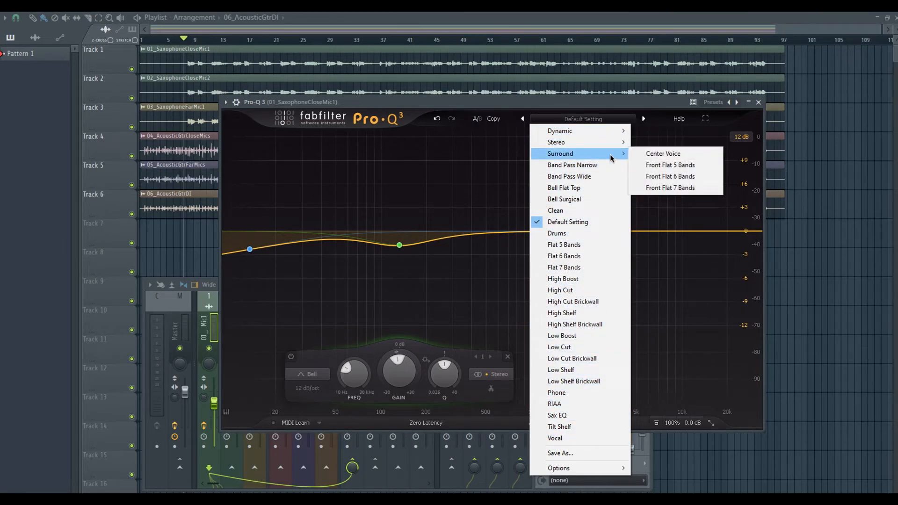
- Move the plugin window away from the preset list and delete both the bell band and the low shelf band
drag(580, 102, 577, 101)
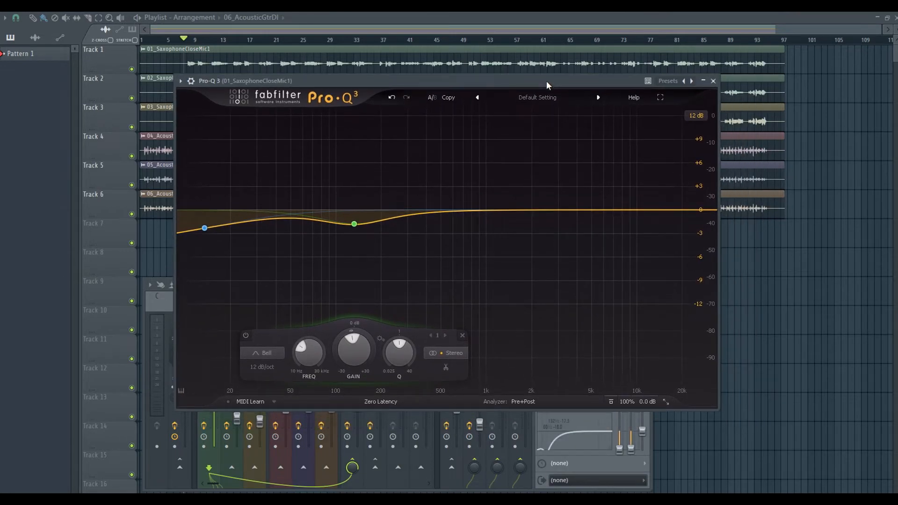
click(462, 335)
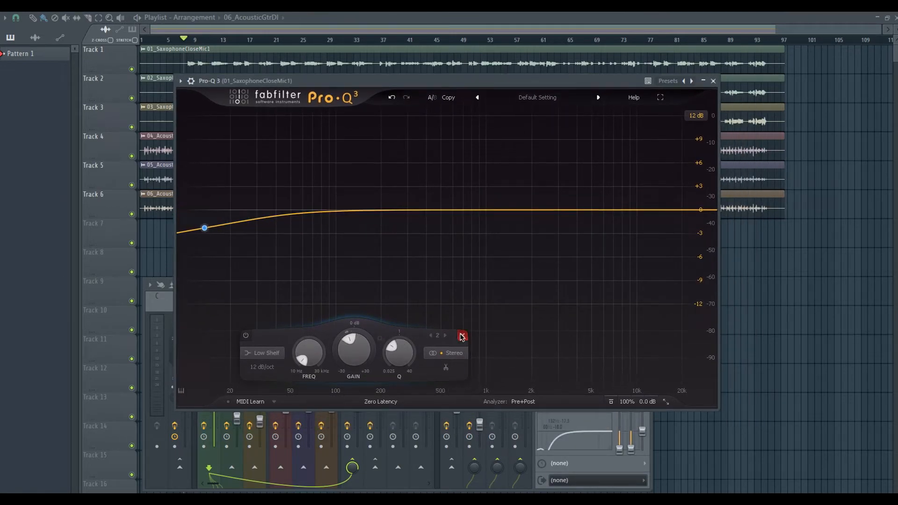
click(462, 336)
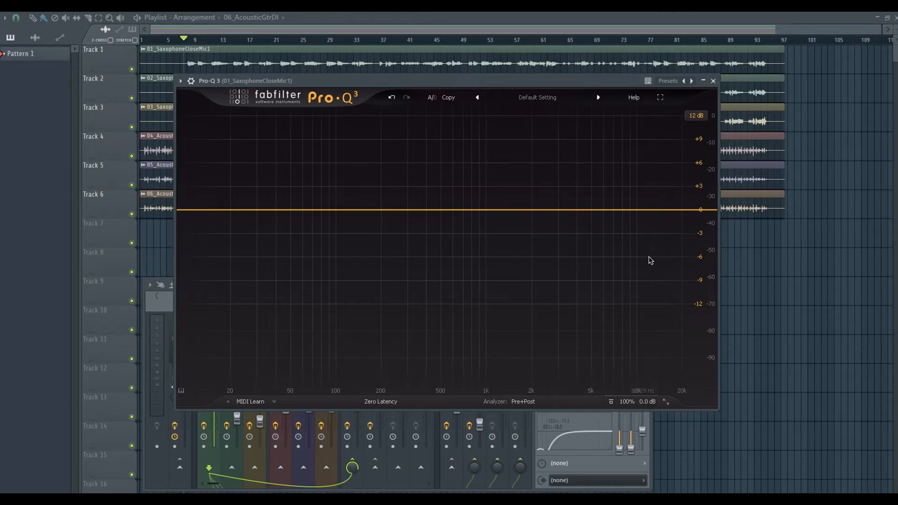
- Add bells of +3.63 dB near 146 Hz and -2.77 dB near 872 Hz, a +4.55 dB high shelf near 15 kHz and a low shelf cut
drag(674, 208, 663, 192)
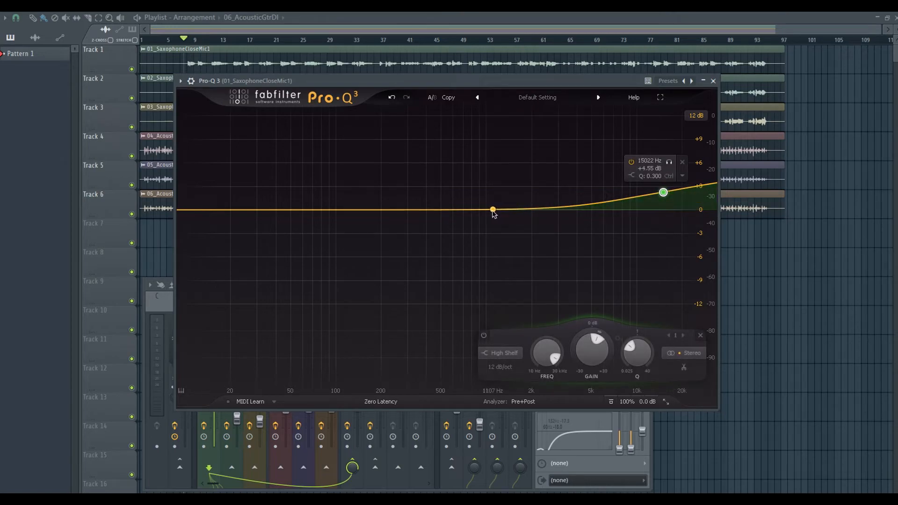
drag(493, 208, 477, 231)
drag(379, 212, 361, 182)
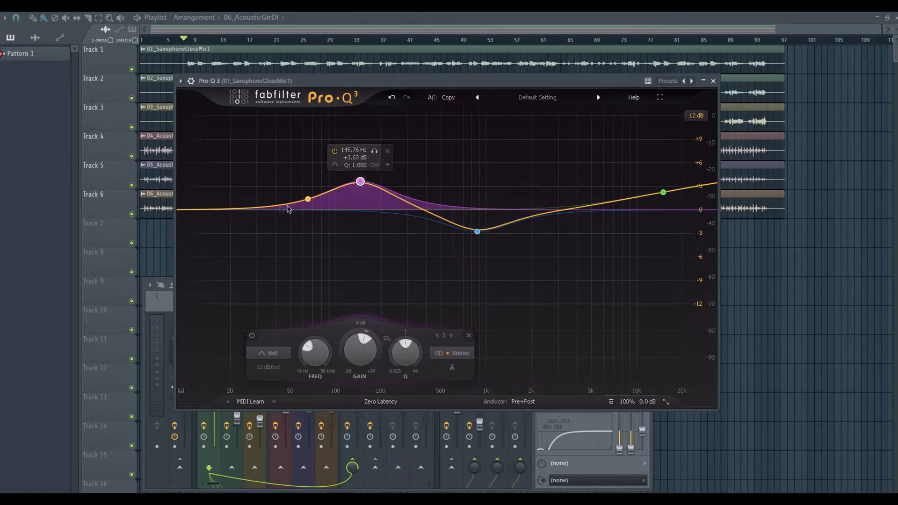
click(246, 213)
drag(245, 217, 263, 237)
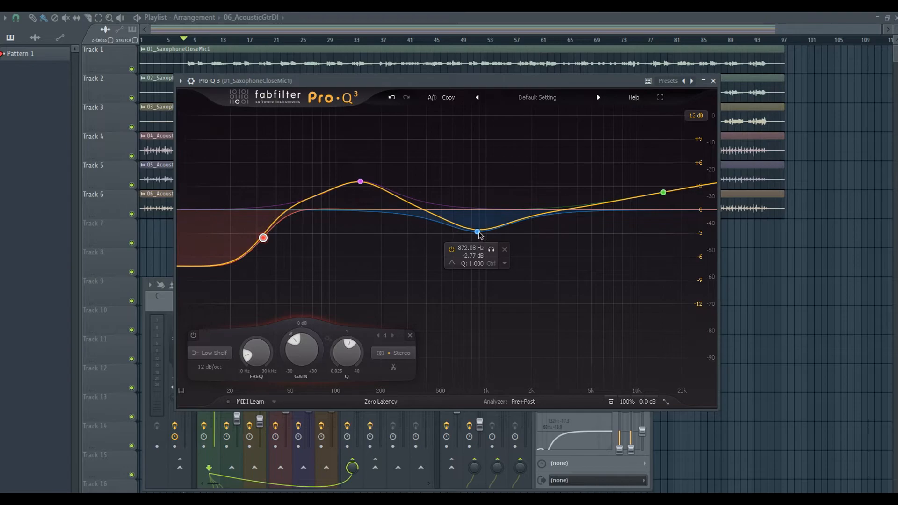
- Set the low shelf and the 872 Hz bell to process only the side signal, and deepen both cuts together
drag(479, 233, 474, 232)
click(460, 354)
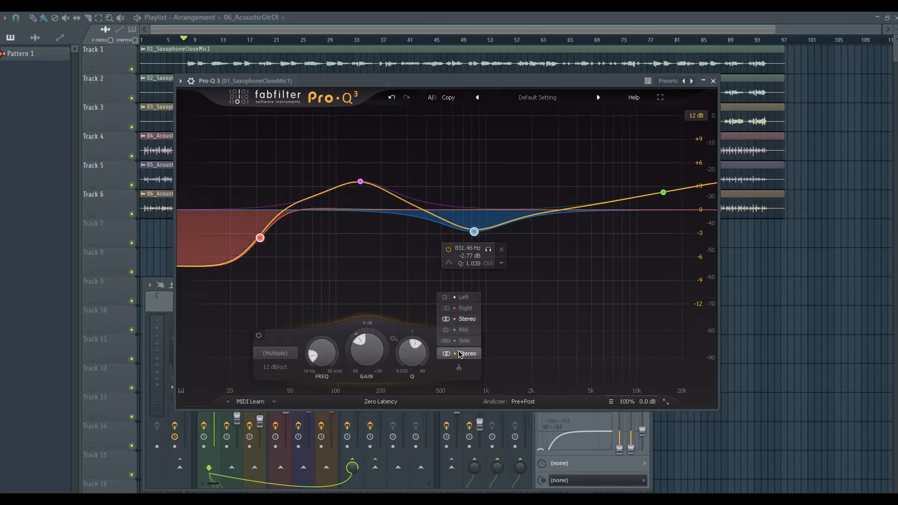
click(463, 341)
drag(474, 231, 460, 242)
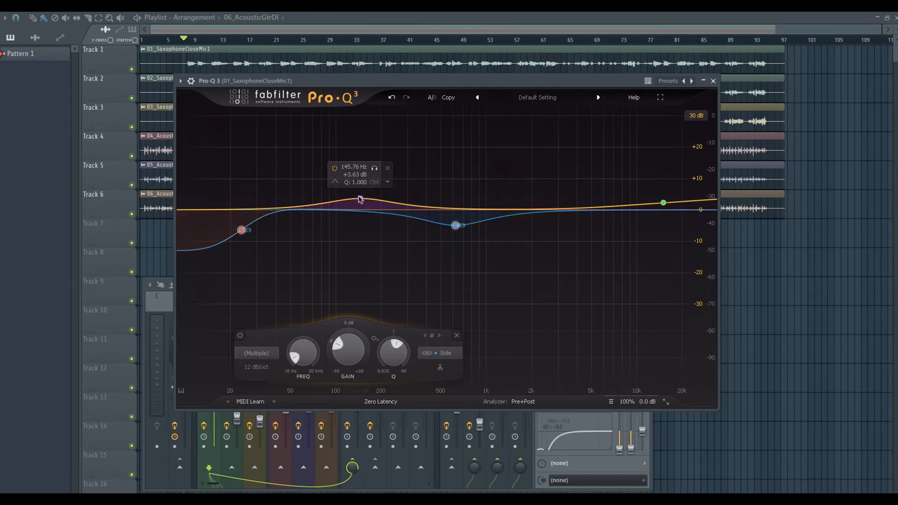
- Raise the 146 Hz bell to about +8 dB and add a second, stronger high shelf near 15 kHz
drag(359, 199, 363, 183)
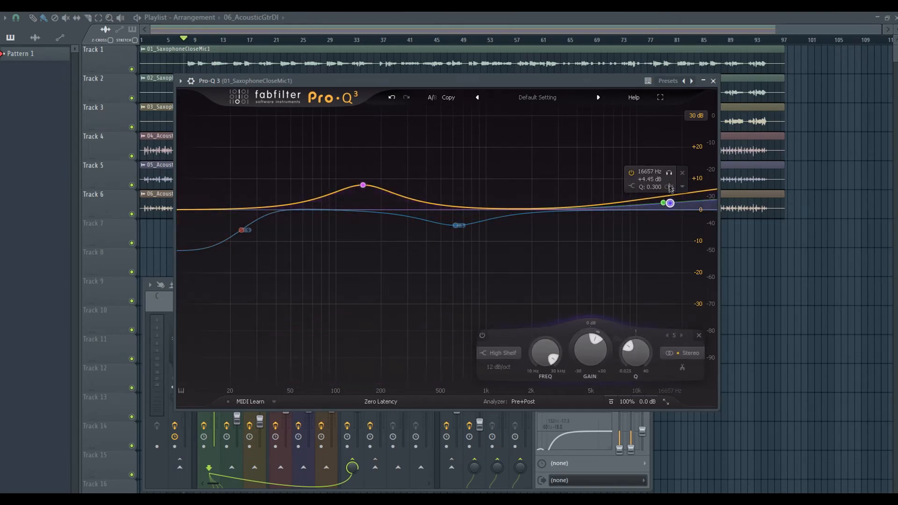
drag(670, 203, 662, 189)
- Close the equalizer, playlist and mixer windows to clear the workspace
mouse_move(560, 78)
mouse_down()
mouse_move(524, 82)
mouse_move(555, 87)
mouse_up()
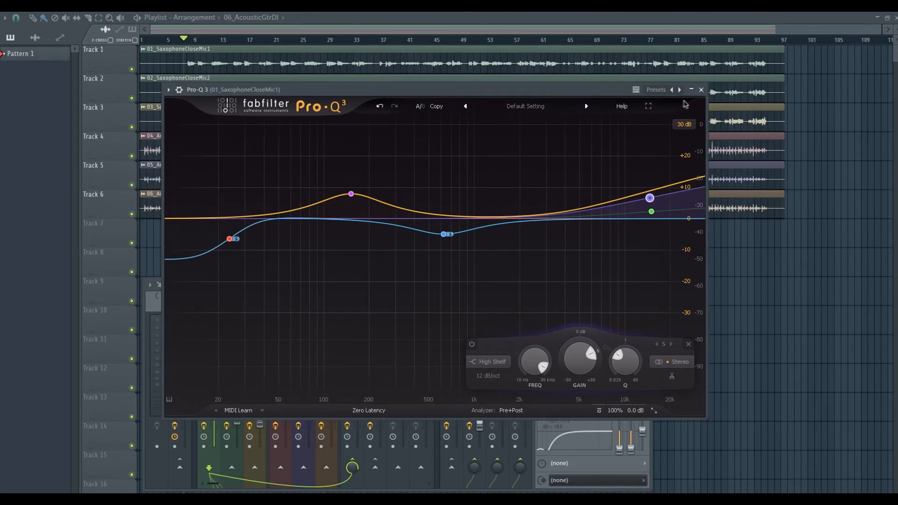
click(700, 90)
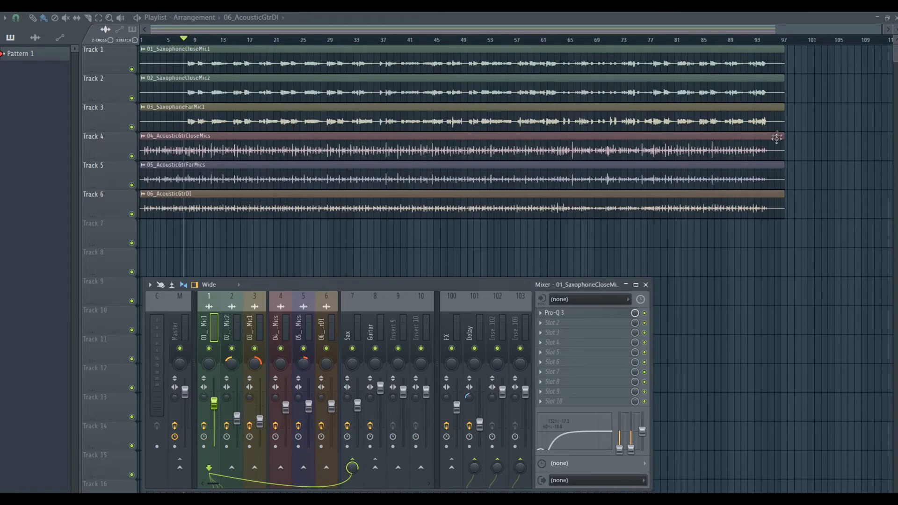
key(F9)
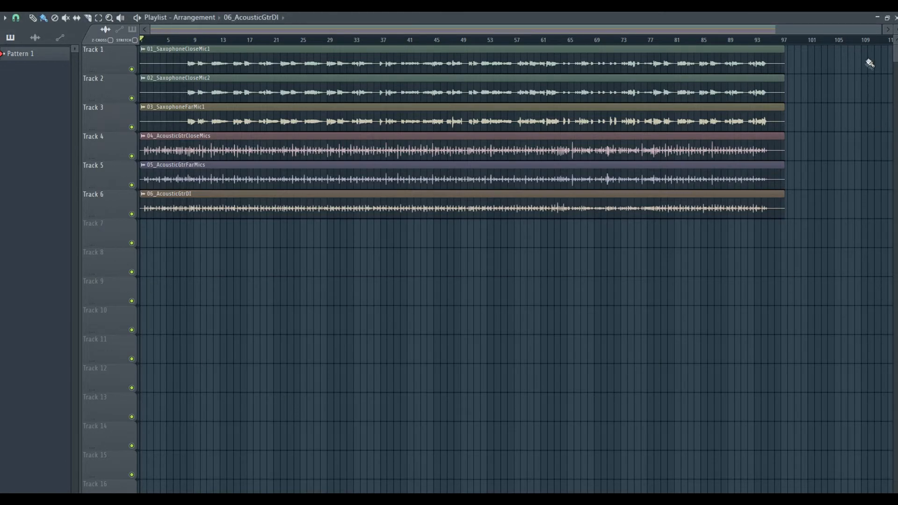
click(894, 17)
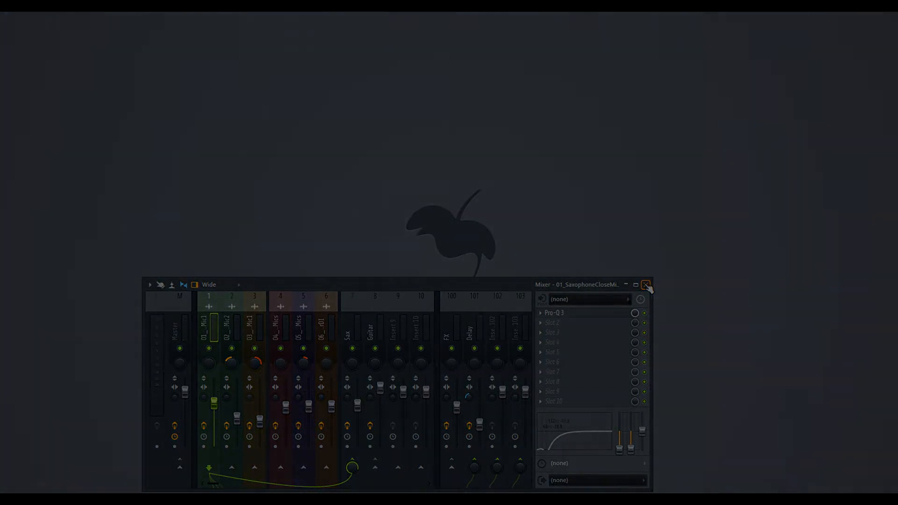
click(646, 285)
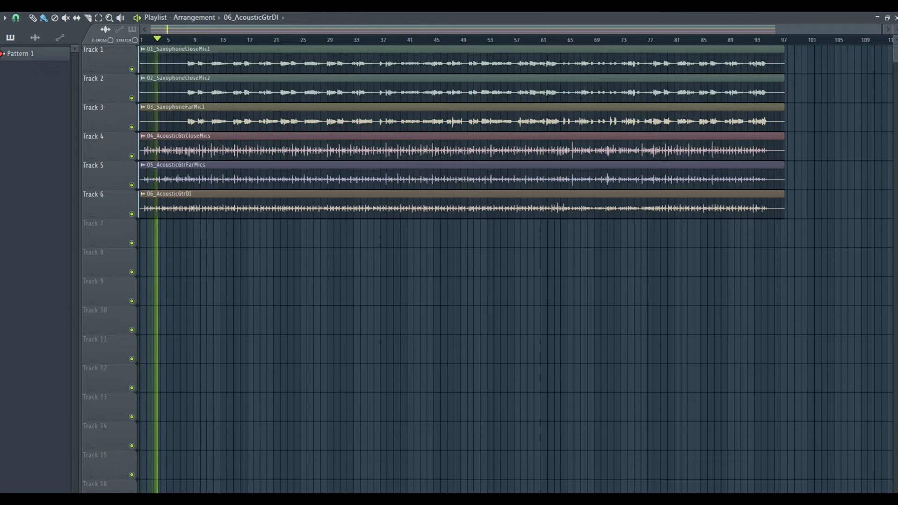
- Show the mixer, reopen Pro-Q 3 on the first saxophone track and load the Clean preset
key(F9)
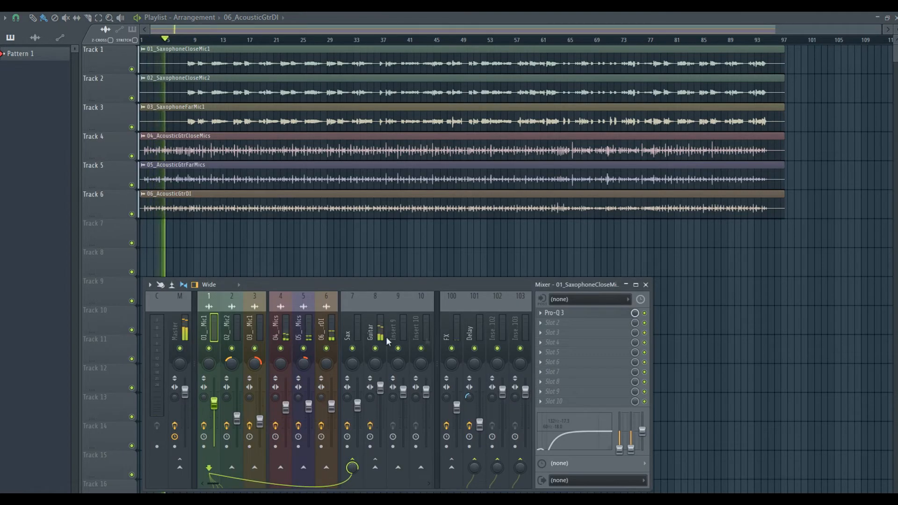
click(573, 313)
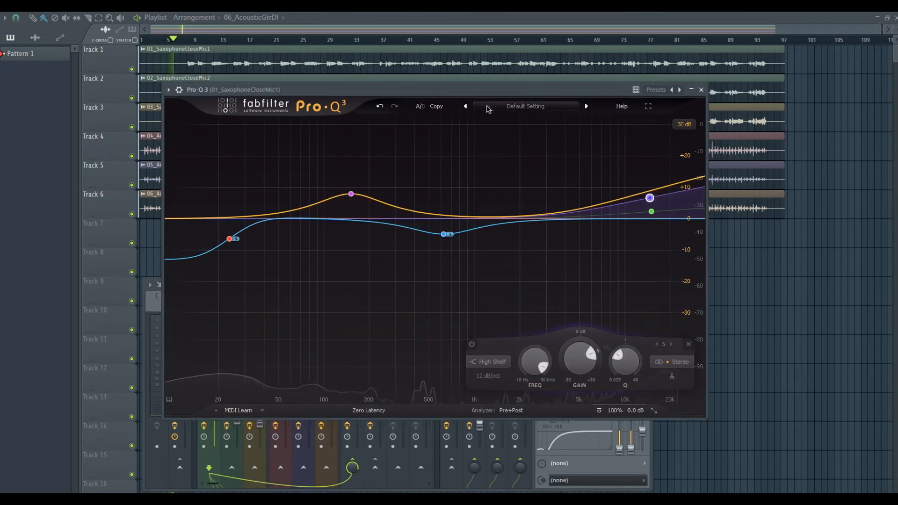
click(468, 106)
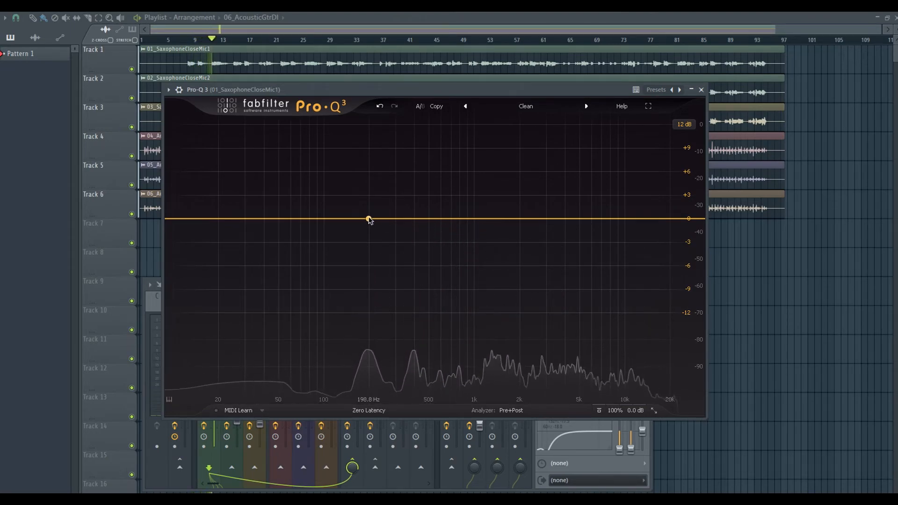
- Add a narrow +5.60 dB bell at 330.60 Hz with a dynamic range of -3.65 dB and a manual threshold of -29.5 dB
click(370, 213)
drag(368, 230, 368, 243)
drag(369, 213, 403, 176)
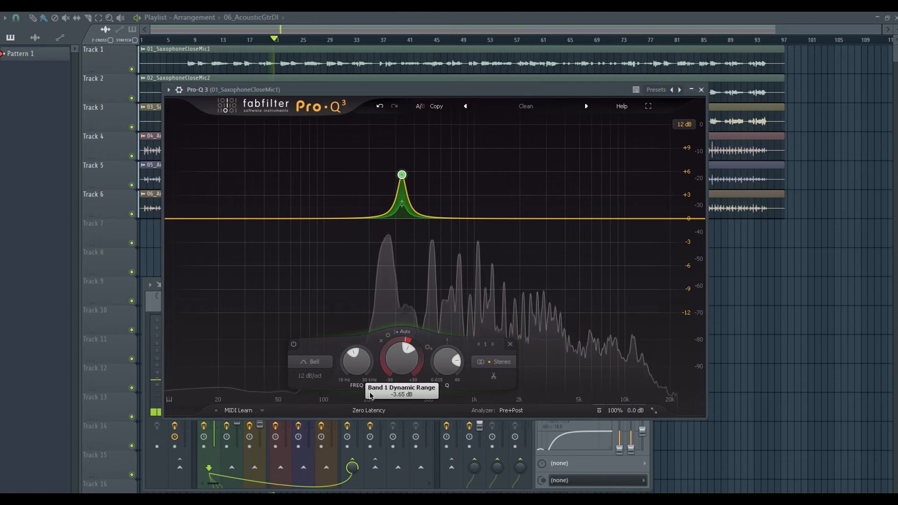
click(405, 331)
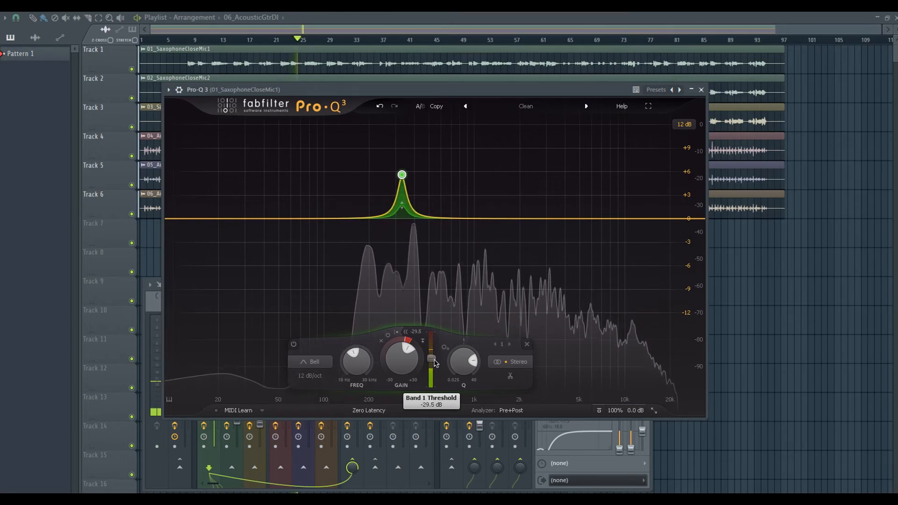
- Add a +4.88 dB high shelf near 15.6 kHz and a wide -3.43 dB low shelf at 16.9 Hz
drag(661, 218, 654, 168)
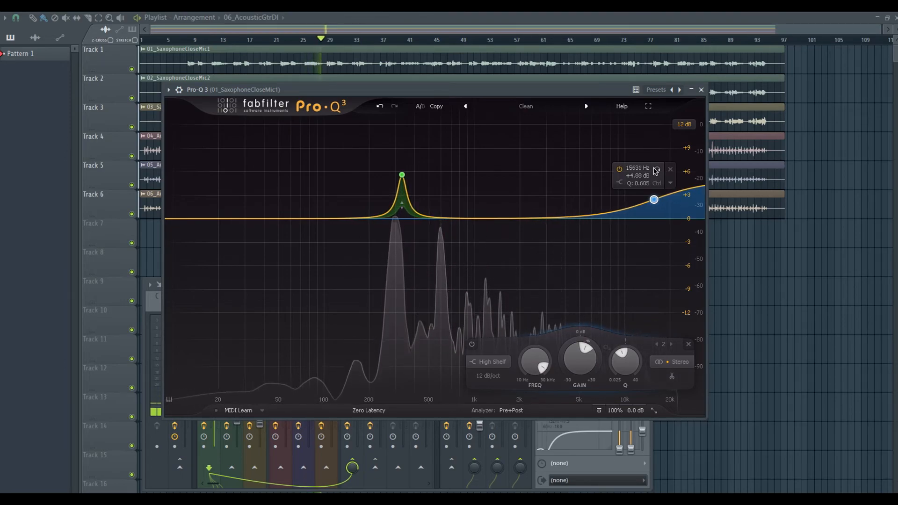
click(226, 218)
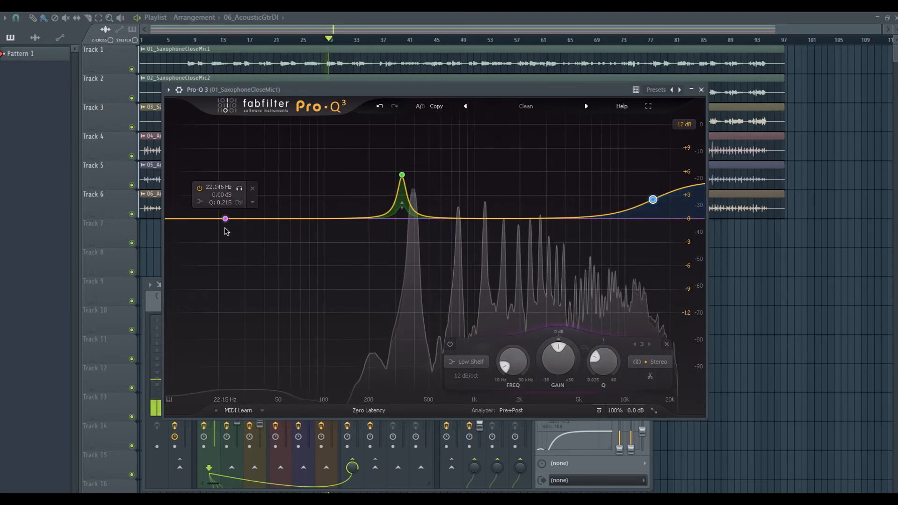
drag(226, 218, 209, 247)
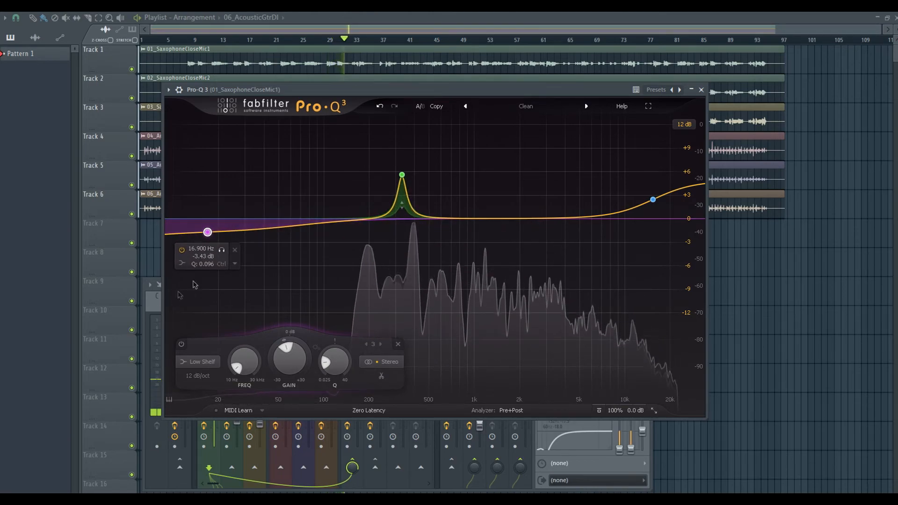
- Move the plugin window aside and overlay the external spectrum of Pro-Q (4) in the analyzer
drag(376, 90, 447, 84)
click(582, 405)
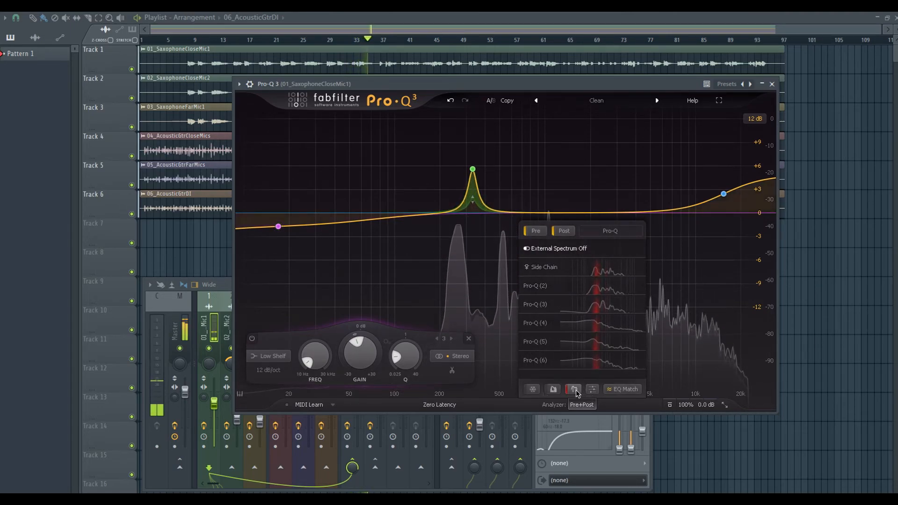
click(600, 330)
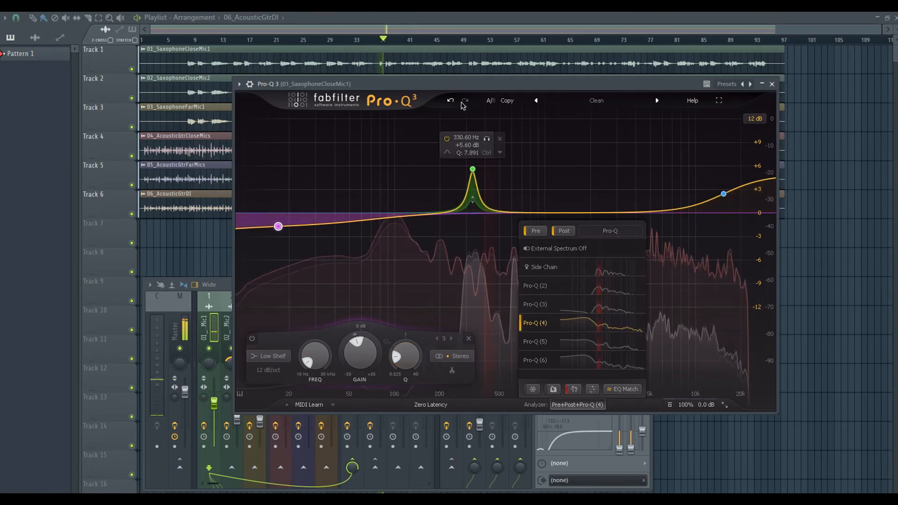
- Uncover the mixer and open Pro-Q 3 on the 04_AcousticGtrCloseMics track beside the saxophone equalizer
drag(467, 84, 518, 85)
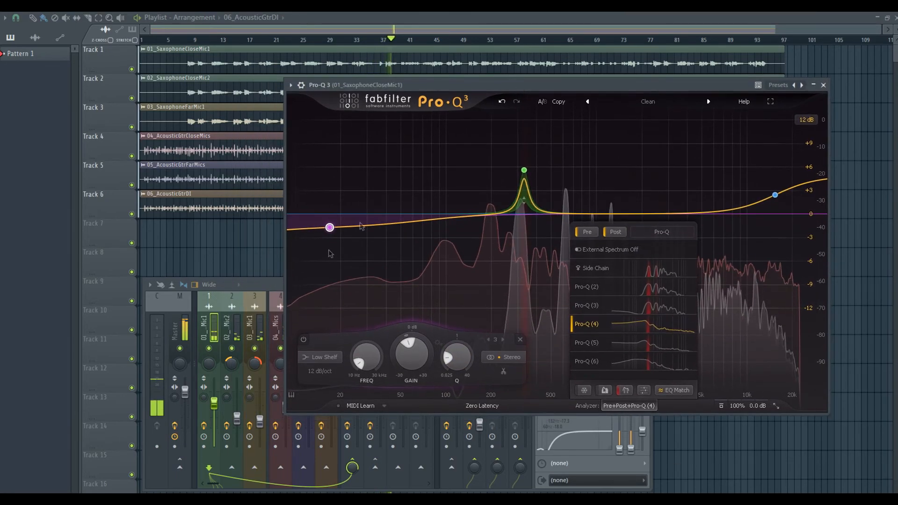
click(262, 287)
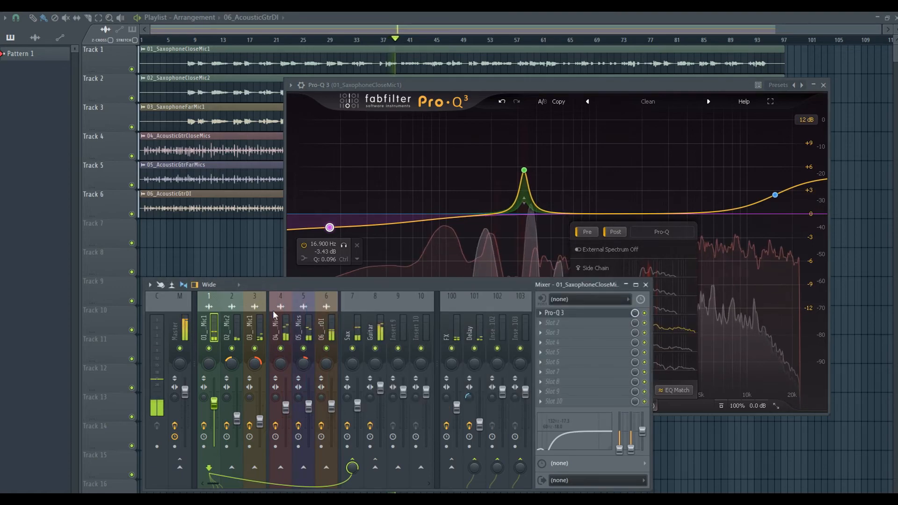
click(580, 314)
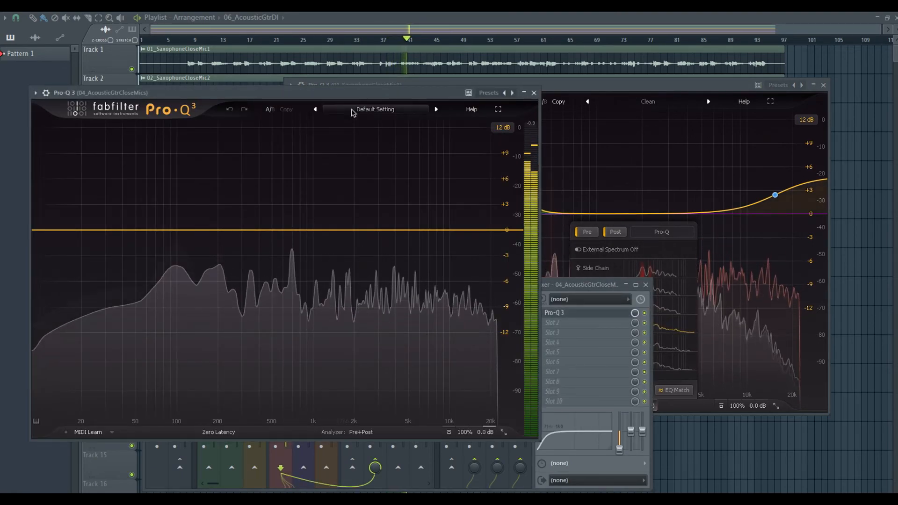
- Add a narrow bell cut of about -4.5 dB near 200 Hz to the acoustic guitar close mics
click(356, 432)
double_click(222, 230)
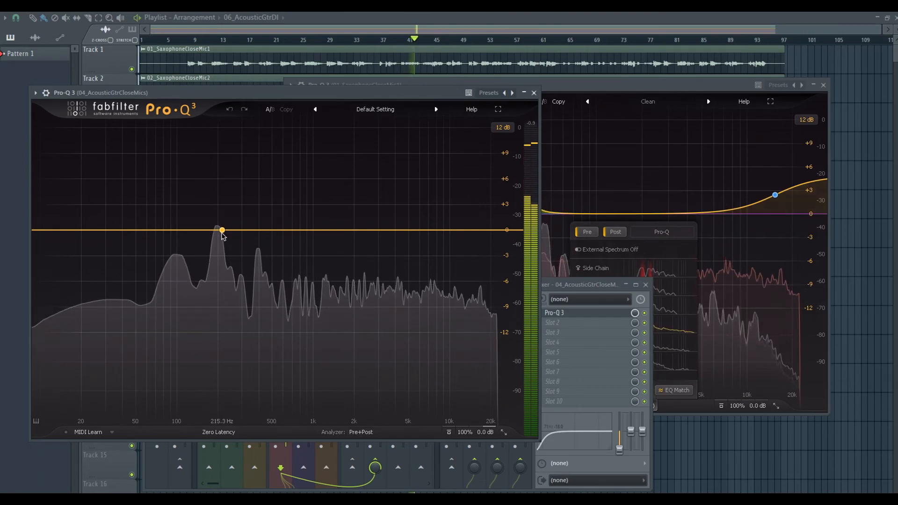
scroll(222, 243, up, 10)
drag(221, 242, 217, 279)
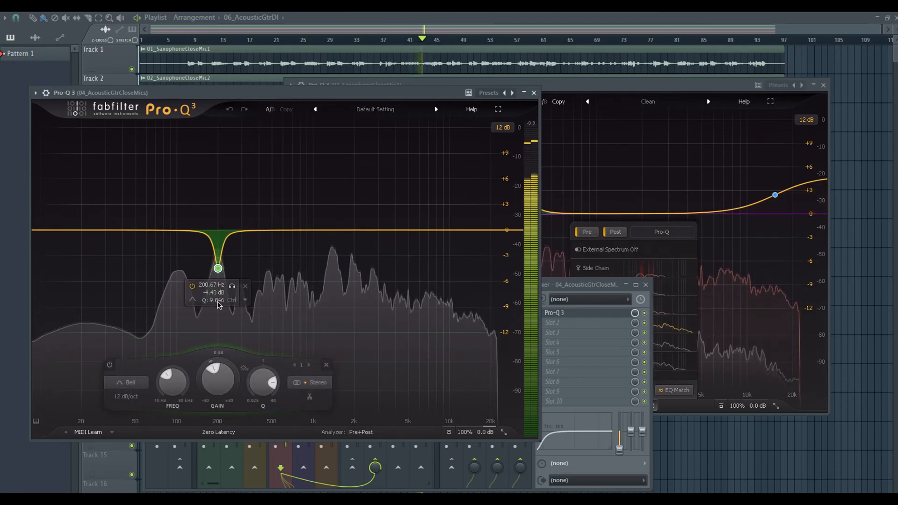
- Widen the acoustic guitar's 200 Hz cut to a Q of about 3.5 and add a +1.27 dB bell boost at 2962.7 Hz
scroll(217, 280, down, 9)
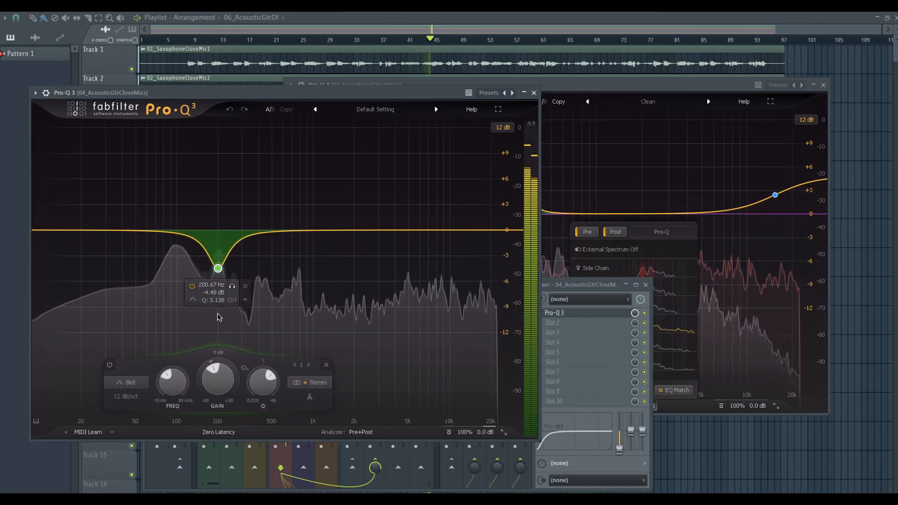
drag(218, 314, 218, 312)
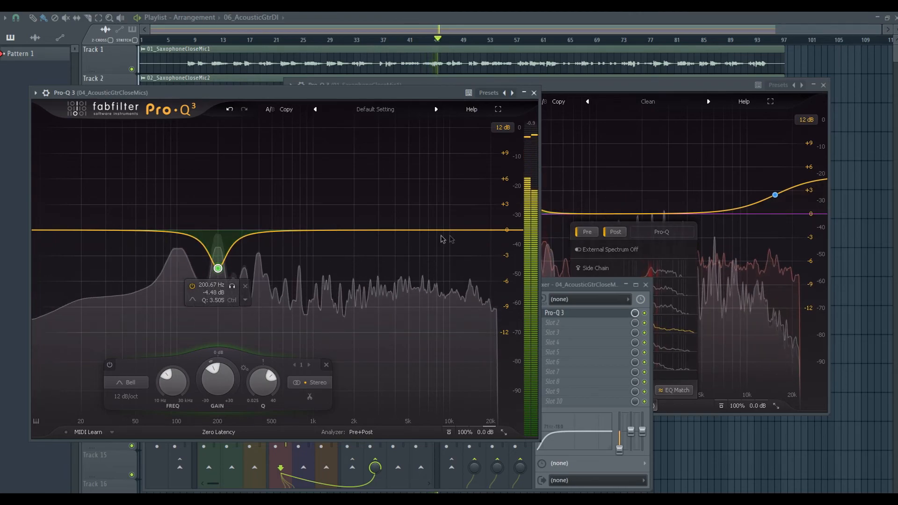
drag(409, 93, 507, 86)
mouse_move(470, 224)
mouse_down()
mouse_move(480, 210)
mouse_move(473, 225)
mouse_up()
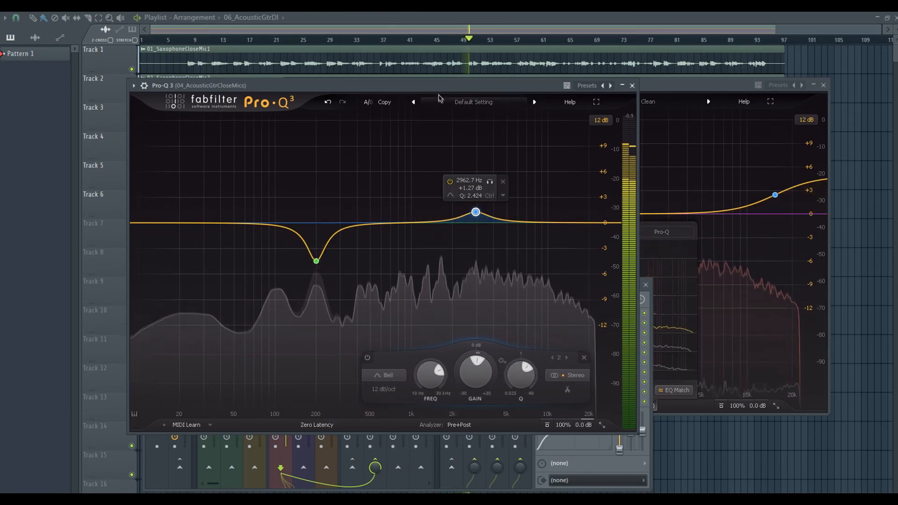
- Close the acoustic guitar equalizer and turn off the external spectrum in the saxophone equalizer's analyzer
drag(434, 87, 417, 87)
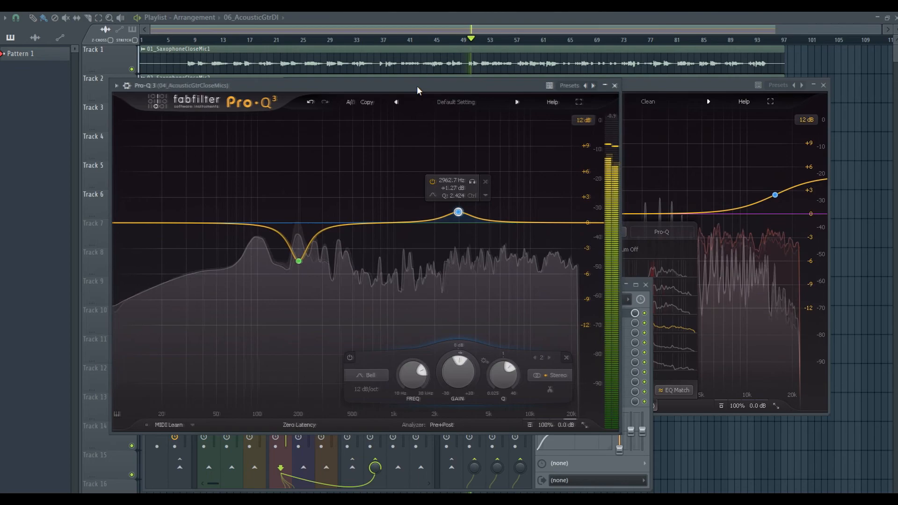
click(614, 86)
drag(566, 82, 496, 81)
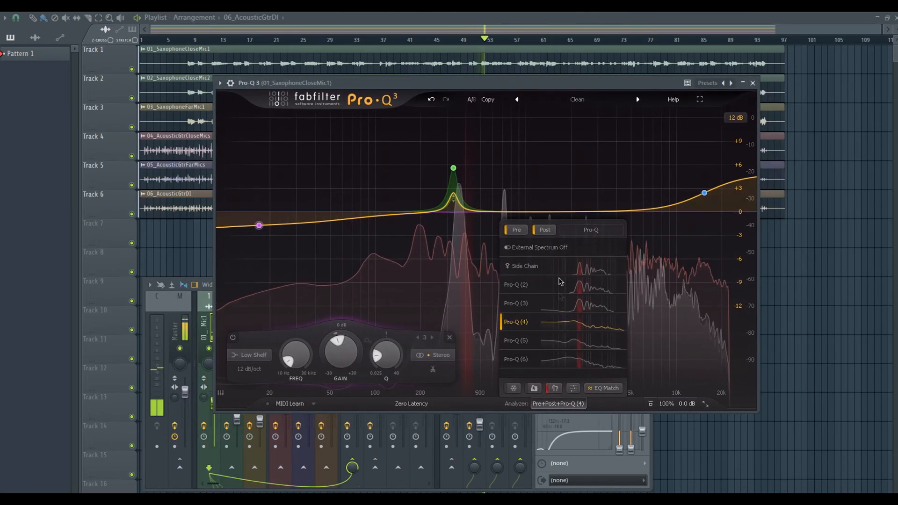
click(522, 251)
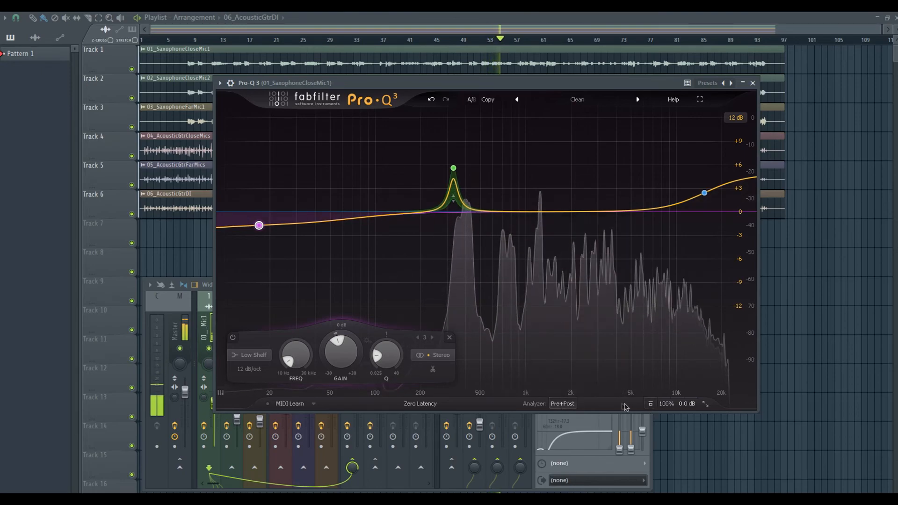
- Bypass the saxophone equalizer globally and re-enable it to compare the processed and unprocessed sound
click(650, 404)
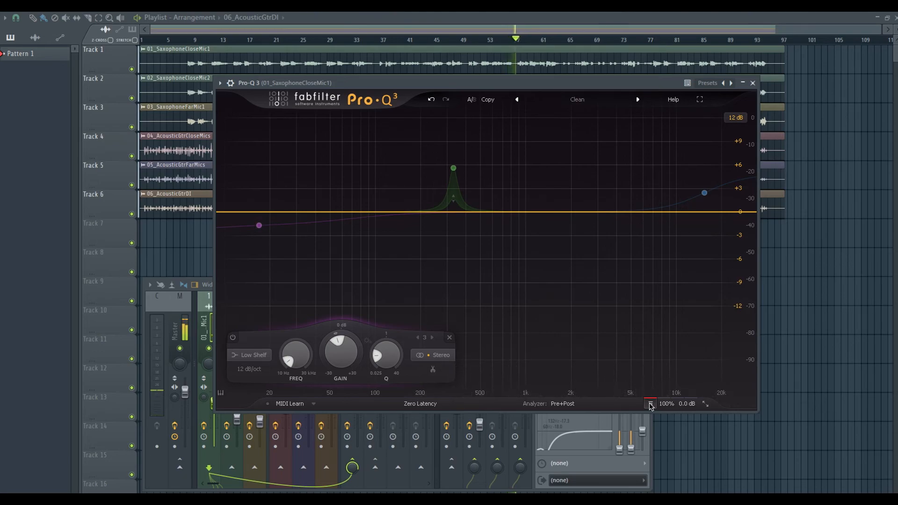
click(650, 404)
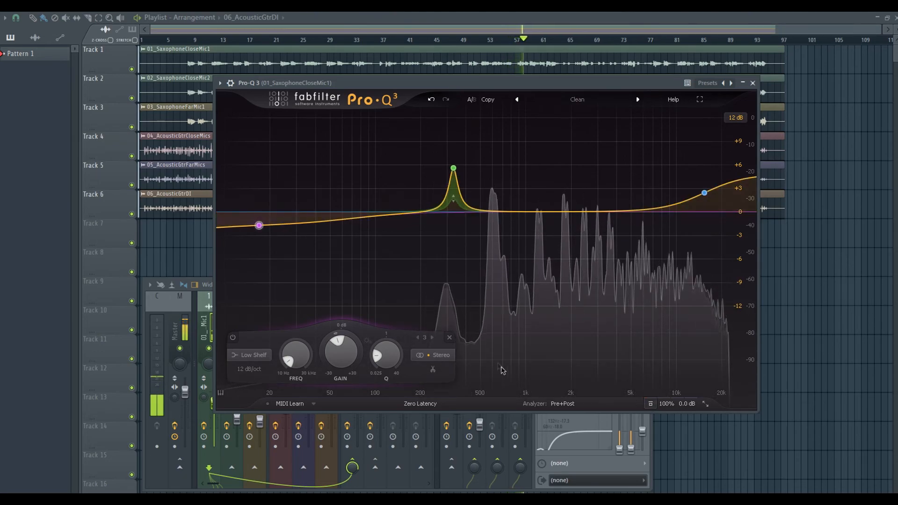
- Replace the saxophone's low shelf cut with a wide +2.51 dB low shelf at 32.18 Hz with Q 0.128
click(450, 338)
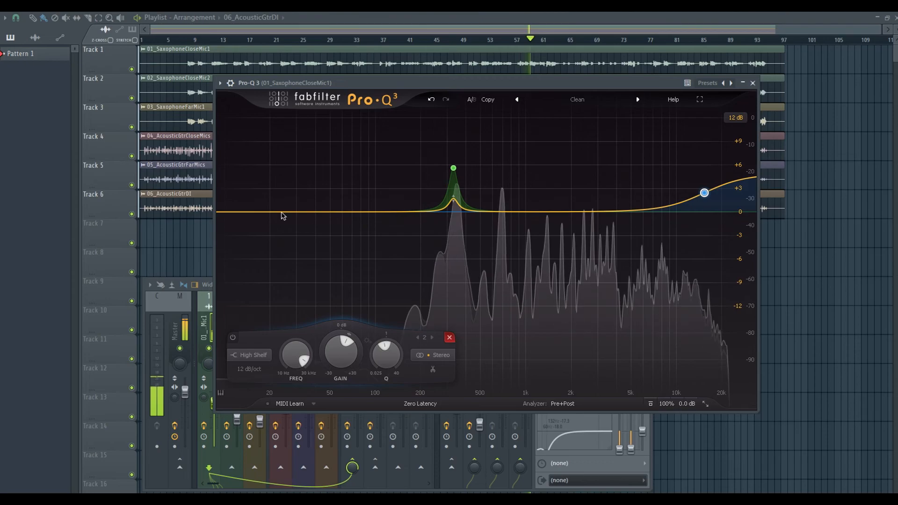
double_click(302, 205)
scroll(301, 197, down, 3)
drag(301, 205, 299, 203)
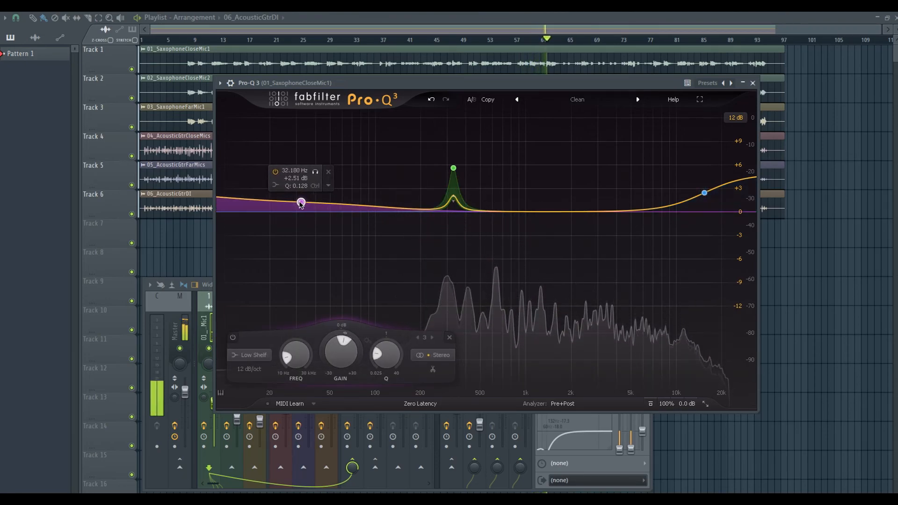
- Reposition and enlarge the saxophone equalizer window until it fills the whole screen
drag(534, 84, 480, 87)
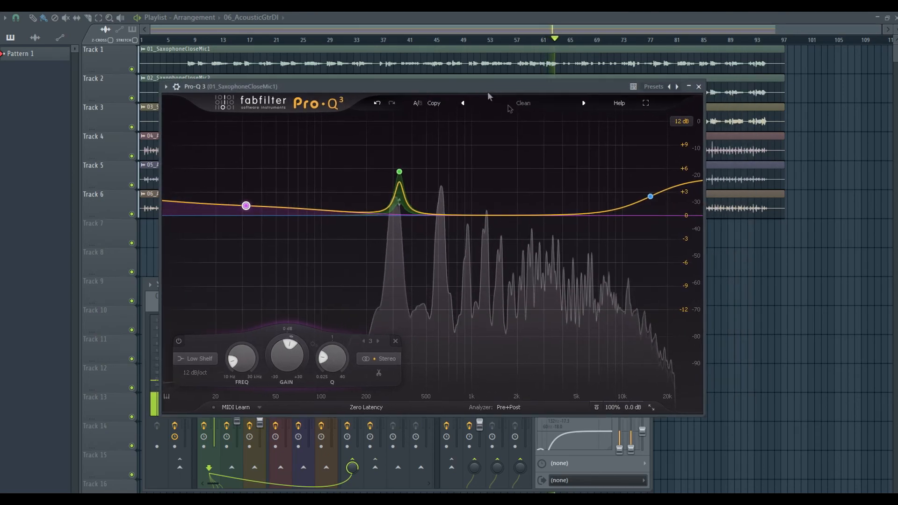
click(532, 316)
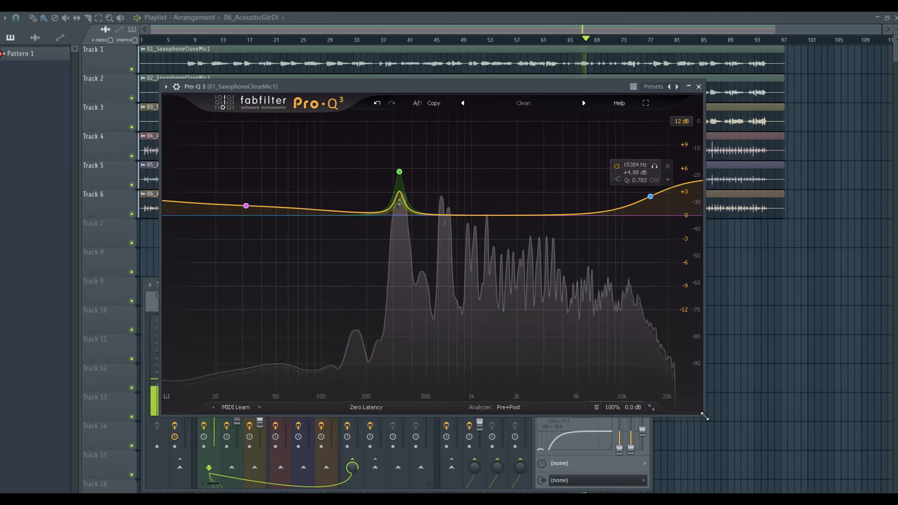
drag(713, 420, 858, 478)
drag(487, 91, 324, 21)
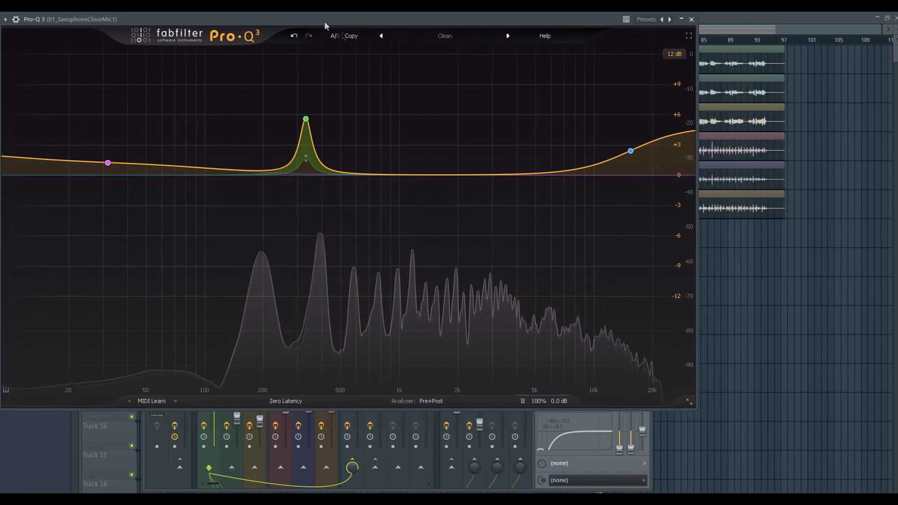
drag(695, 408, 897, 493)
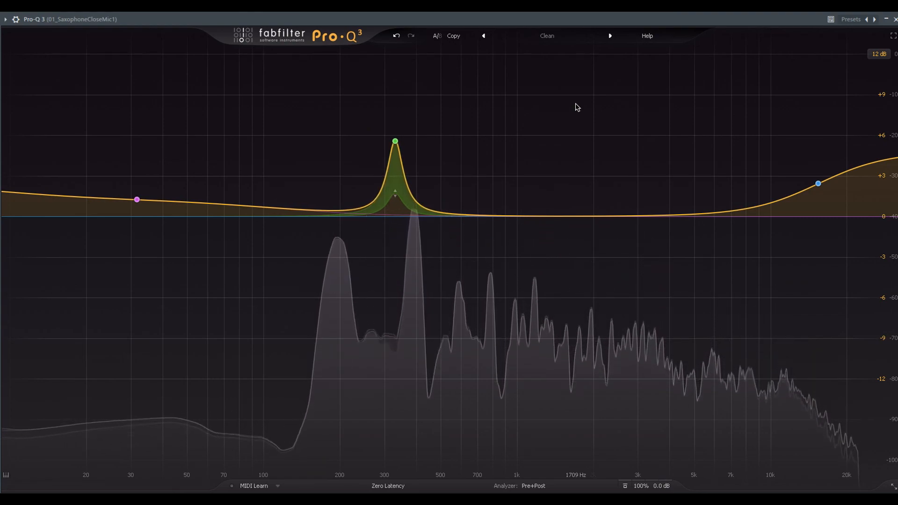
- Review the analyzer options and use Spectrum Grab to cut the saxophone spectrum by about 9.8 dB near 700 Hz
click(534, 485)
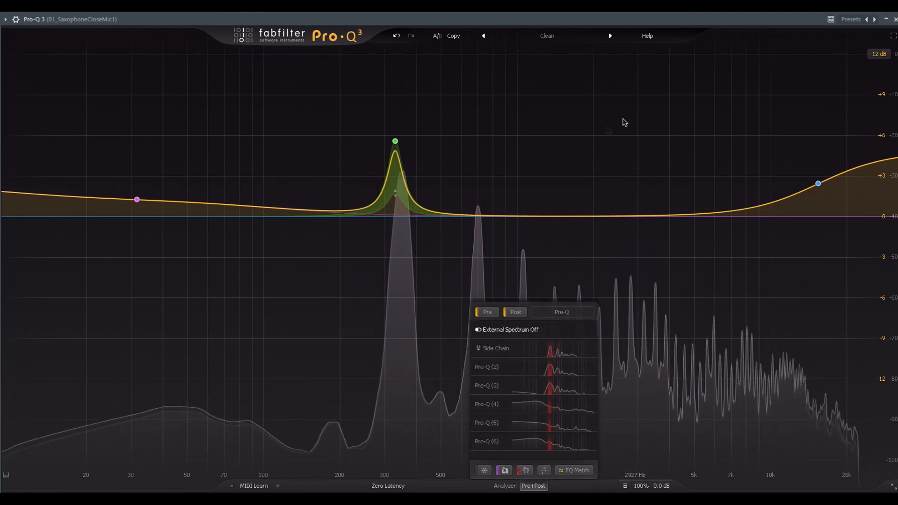
click(532, 486)
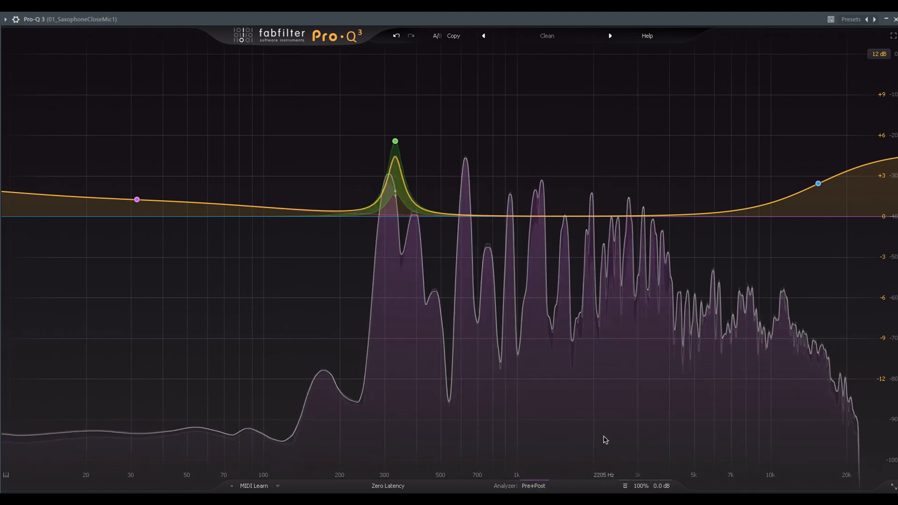
mouse_move(595, 434)
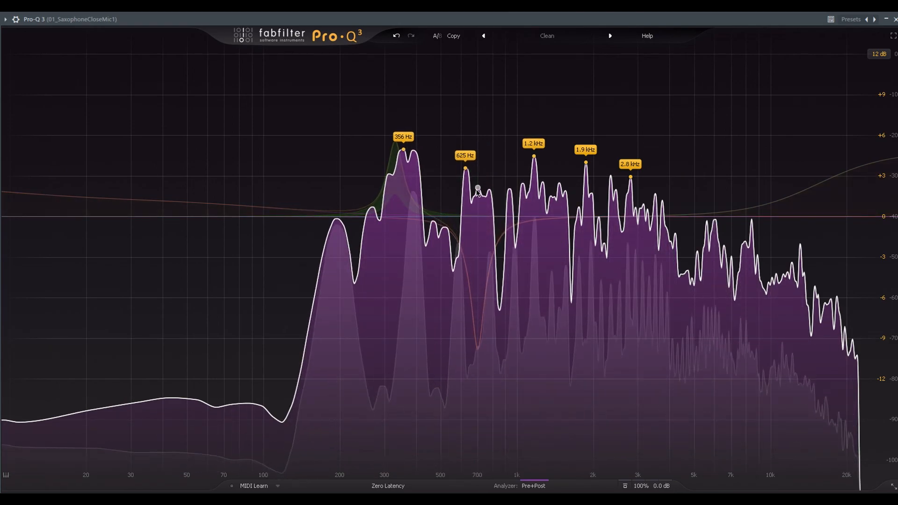
drag(476, 148, 477, 188)
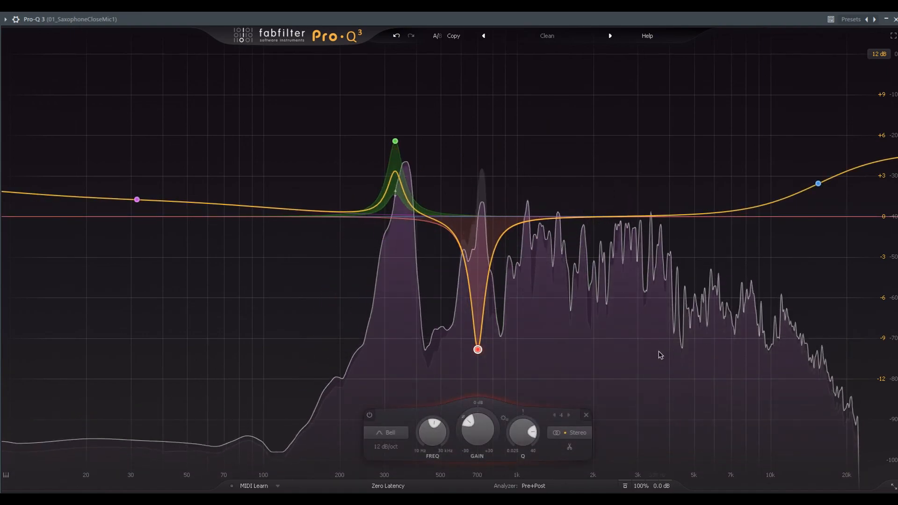
double_click(575, 354)
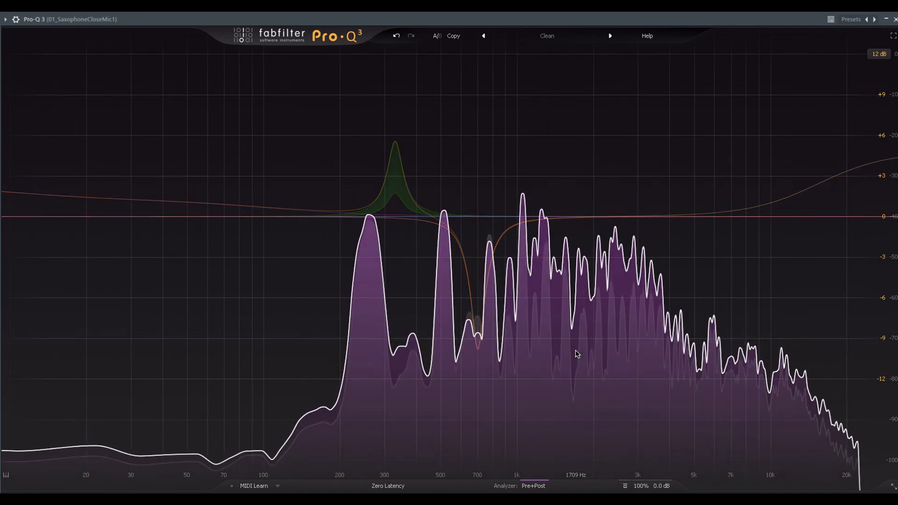
drag(572, 355, 559, 263)
click(585, 281)
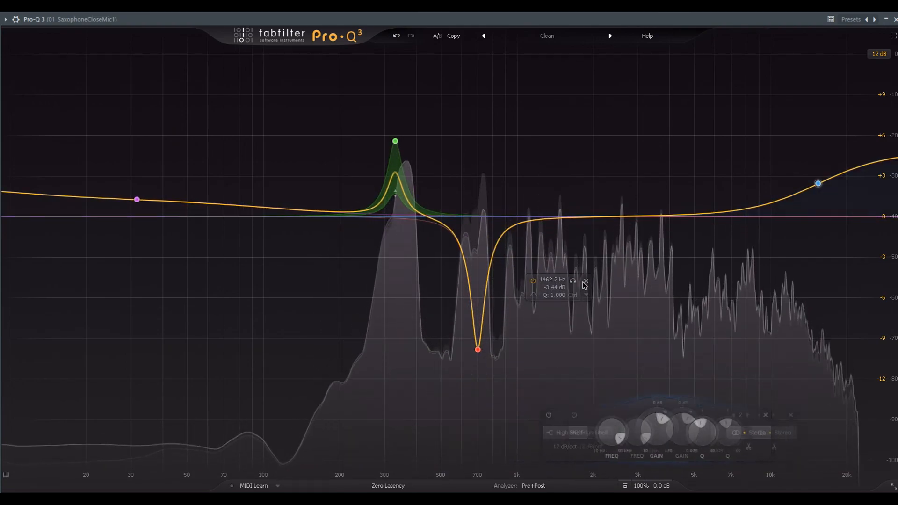